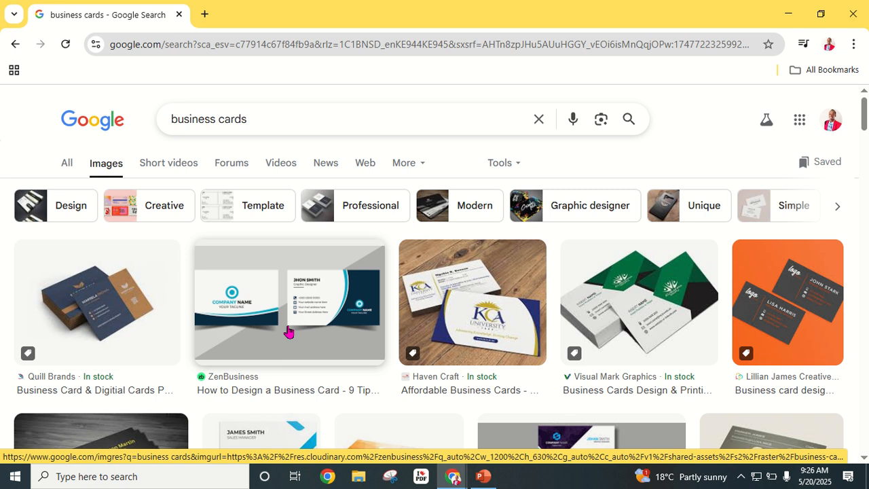
- Scroll the business card image results and preview the black and yellow Cloud Print card
scroll(288, 331, "down", 3)
scroll(224, 336, "down", 5)
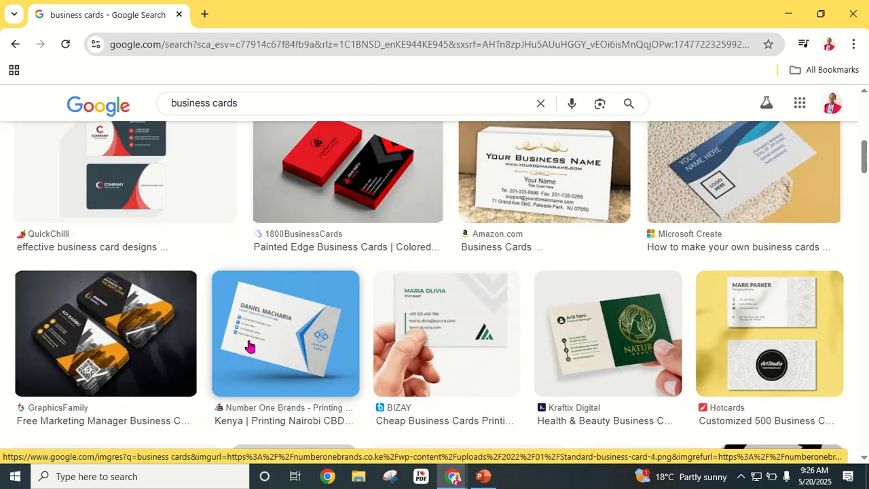
scroll(249, 347, "up", 5)
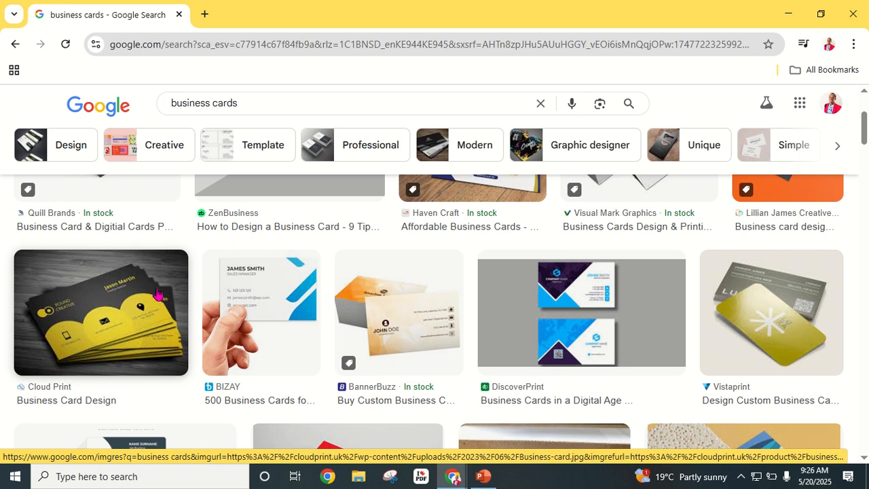
left_click(102, 316)
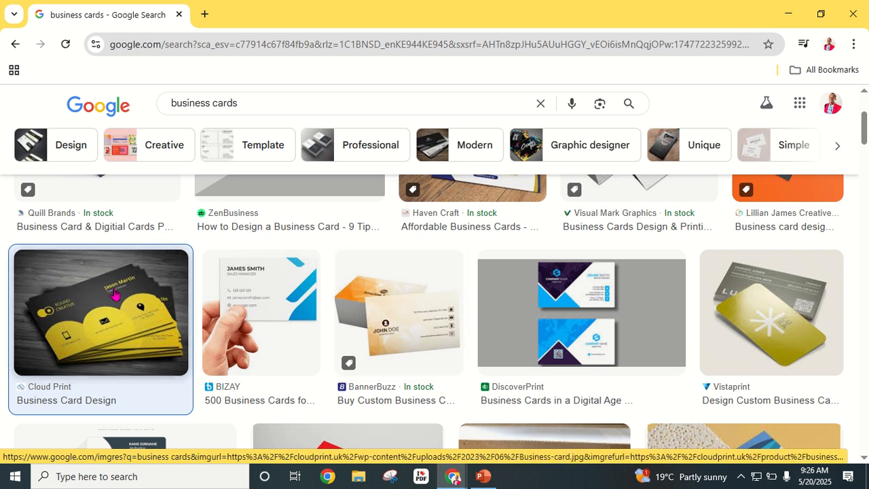
scroll(116, 294, "down", 2)
scroll(172, 294, "up", 2)
left_click(59, 307)
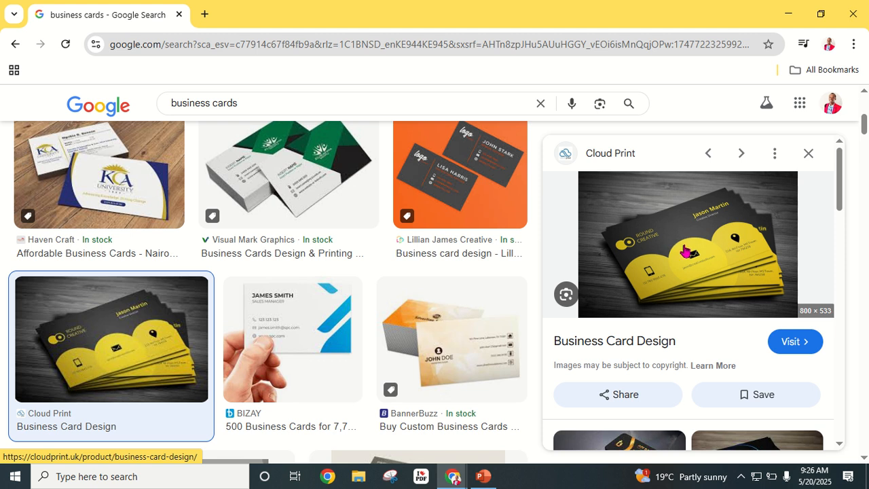
- Load canva.com/projects in a new browser tab
left_click(204, 14)
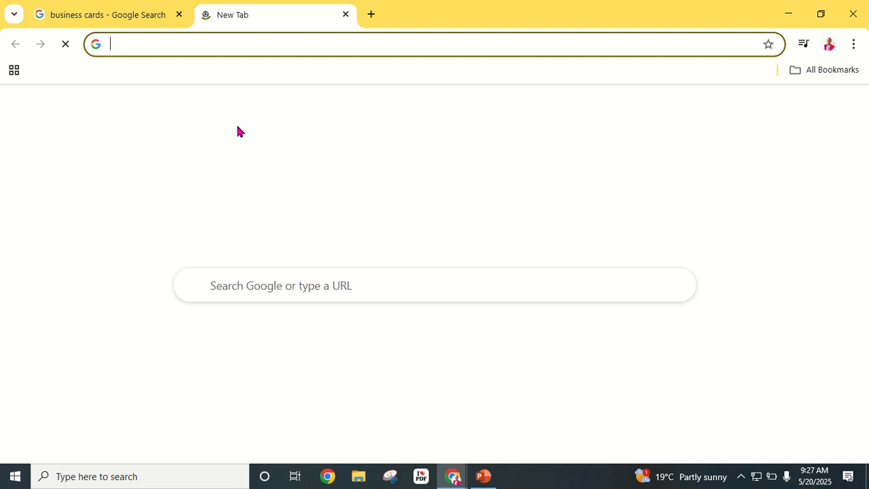
type("Canva.com/projects")
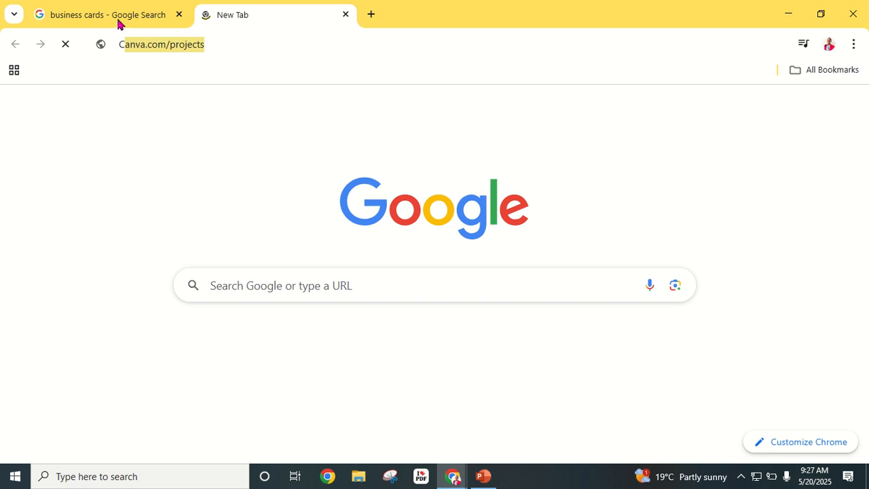
left_click(129, 43)
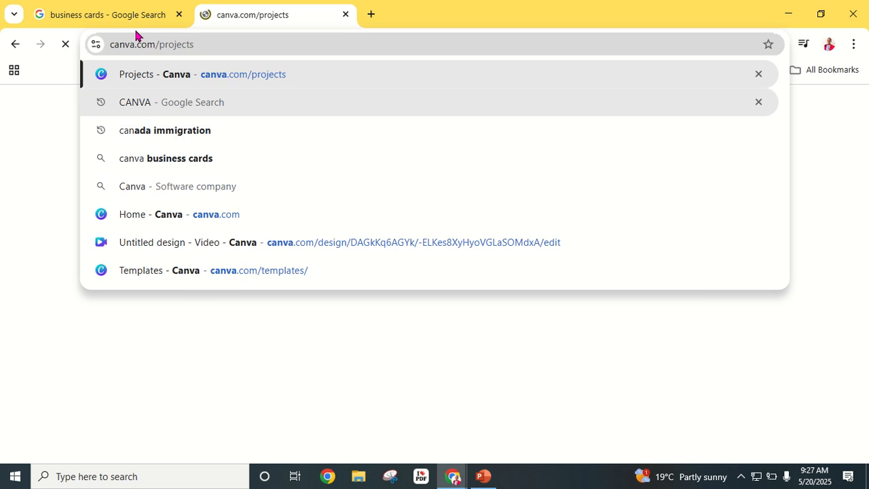
key("Return")
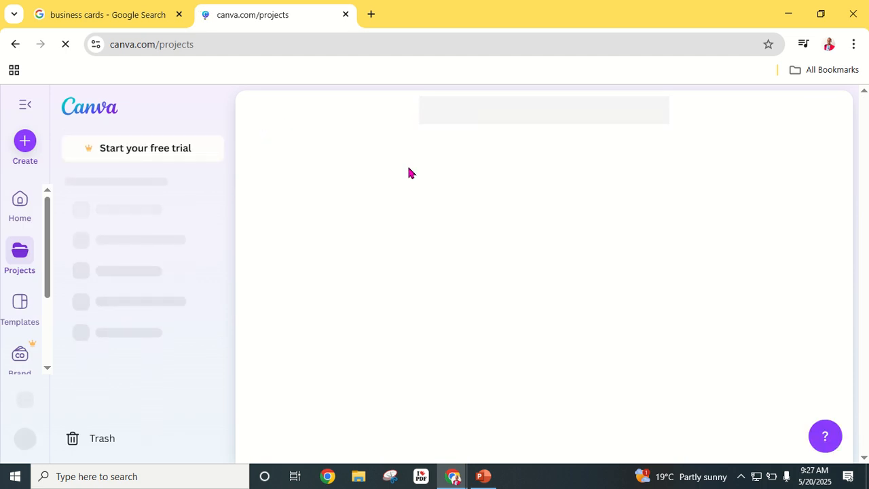
- Glance at the reference card image, then go to Canva's template gallery
left_click(113, 15)
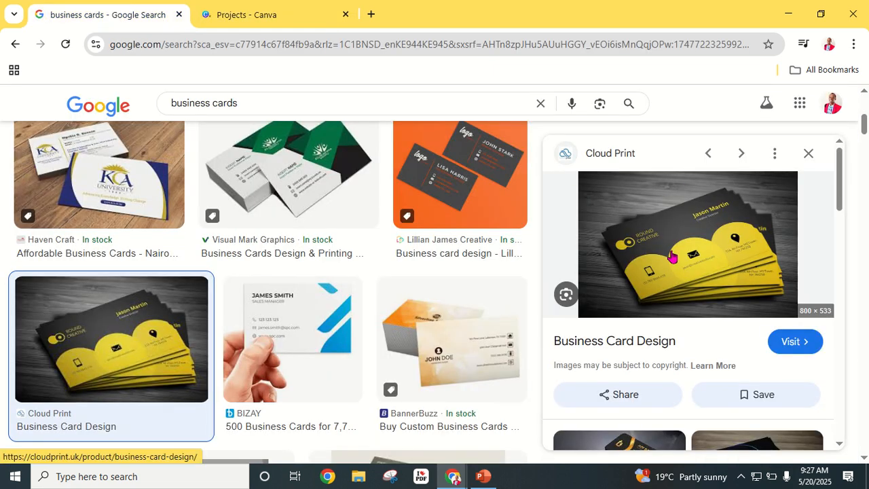
left_click(285, 21)
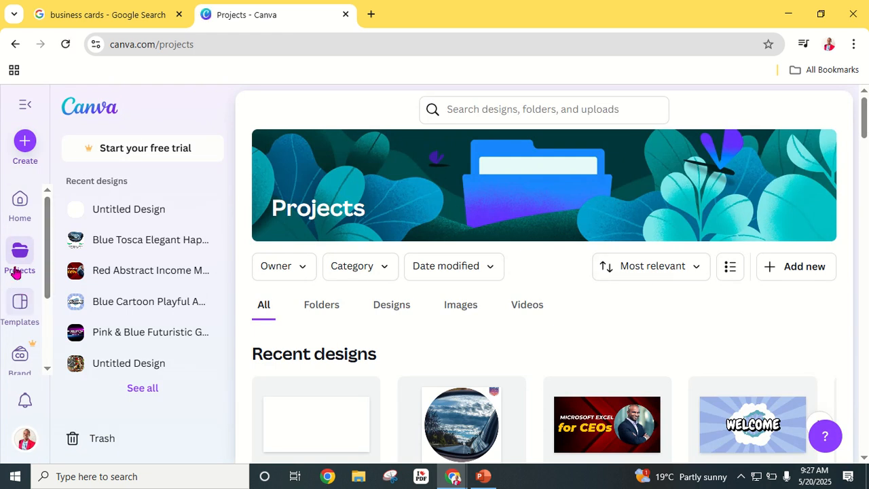
left_click(22, 307)
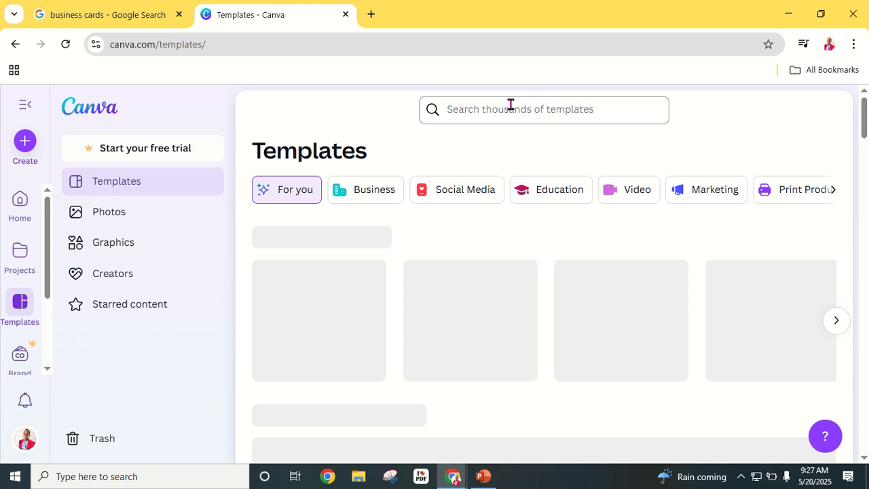
- Search the Canva templates for 'business card'
left_click(490, 114)
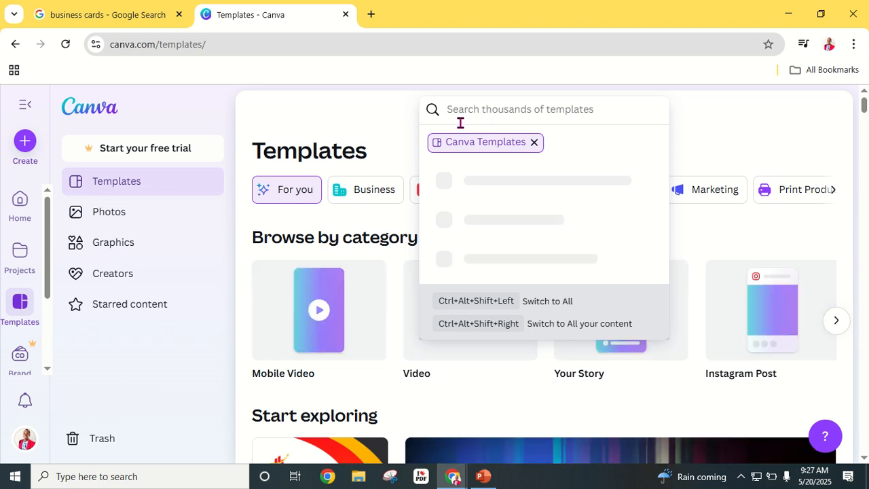
type("BUSINESS")
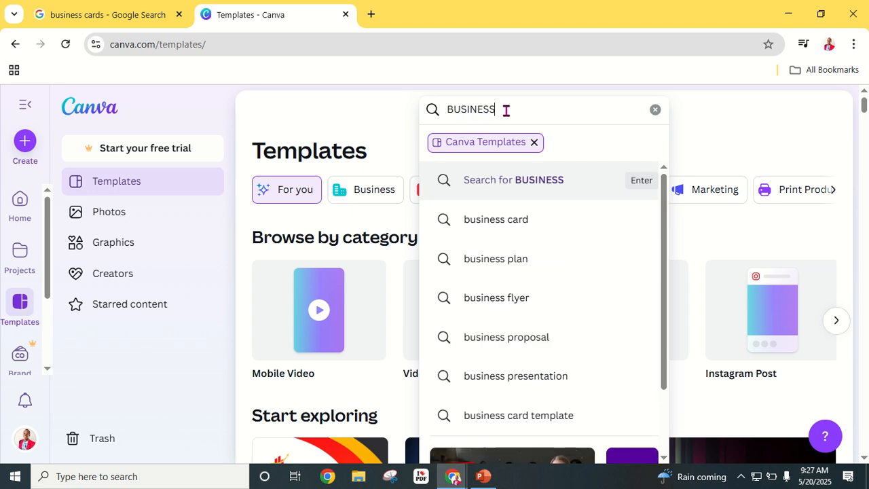
left_click(520, 219)
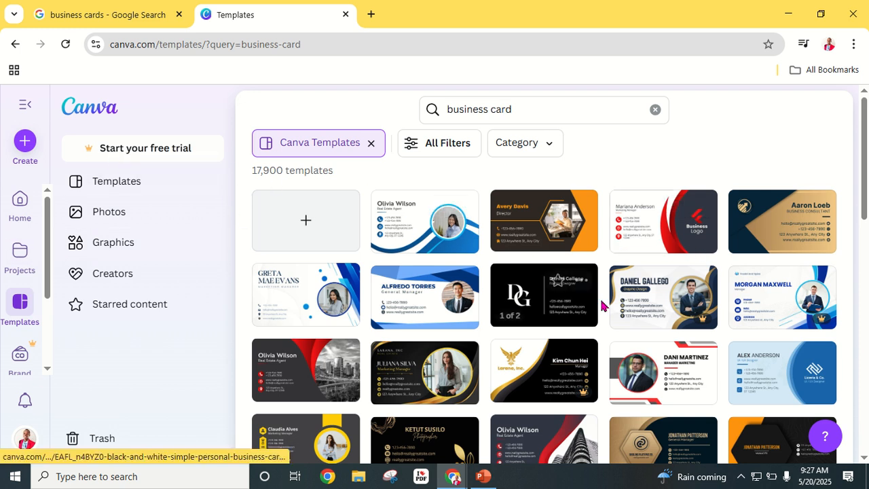
- Browse the 17,900 business card results and create a new blank business card design
scroll(494, 279, "down", 2)
scroll(494, 278, "down", 2)
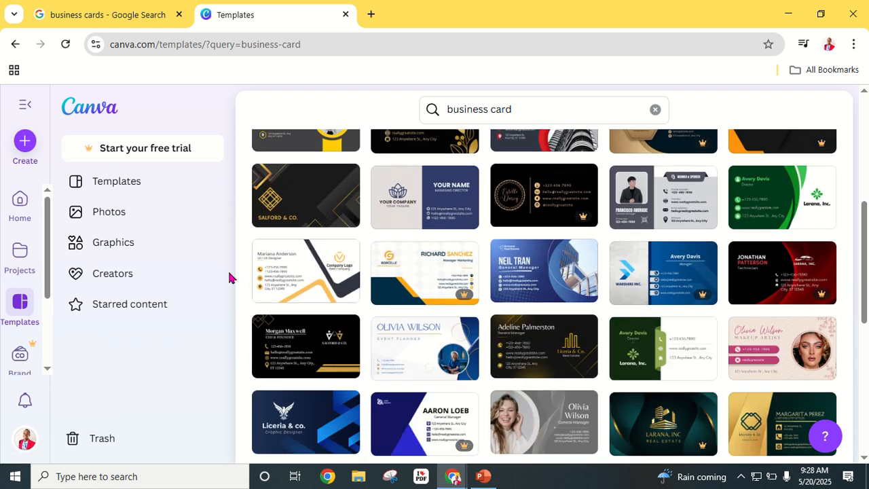
scroll(297, 229, "up", 2)
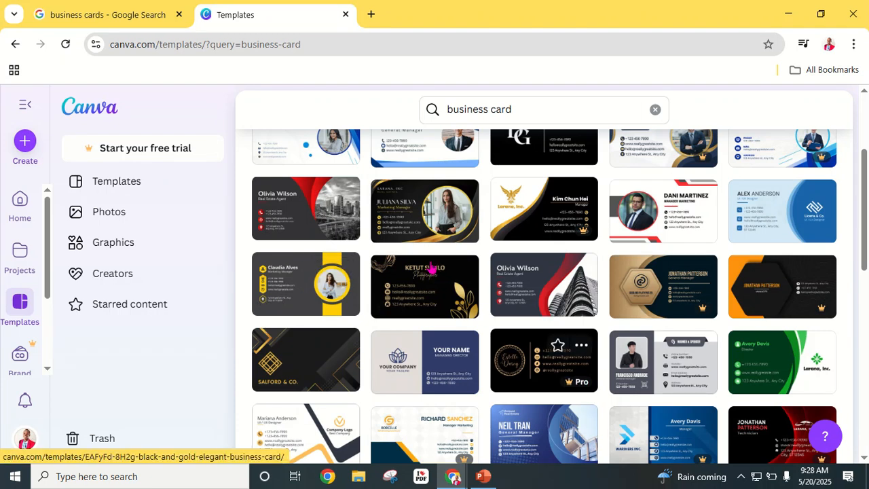
scroll(432, 267, "up", 2)
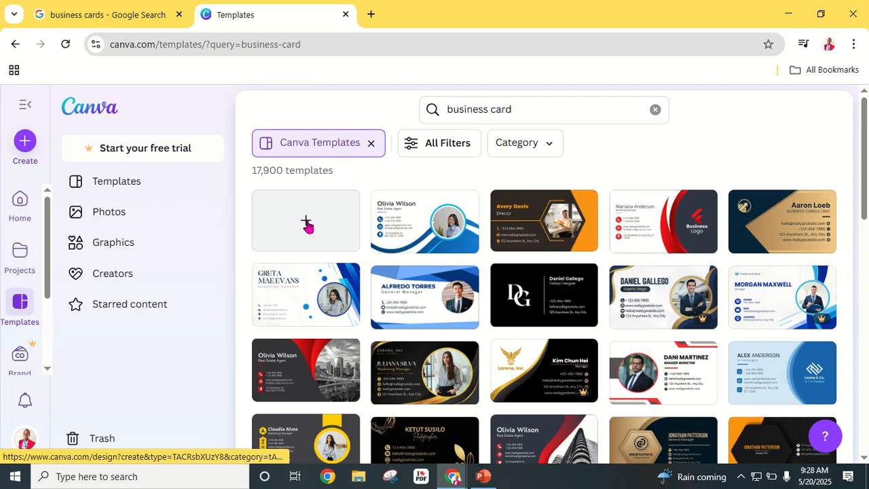
left_click(307, 225)
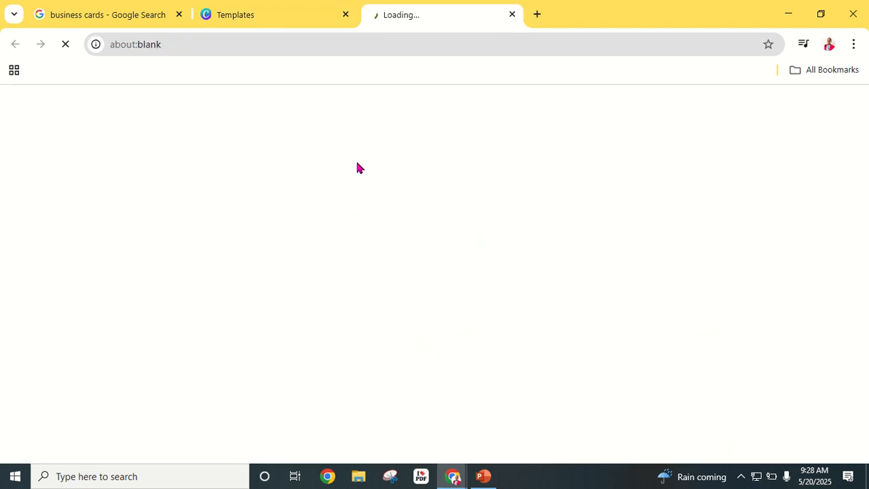
- Check the reference image, then switch to the blank Business Card (US) design and select its page
left_click(120, 16)
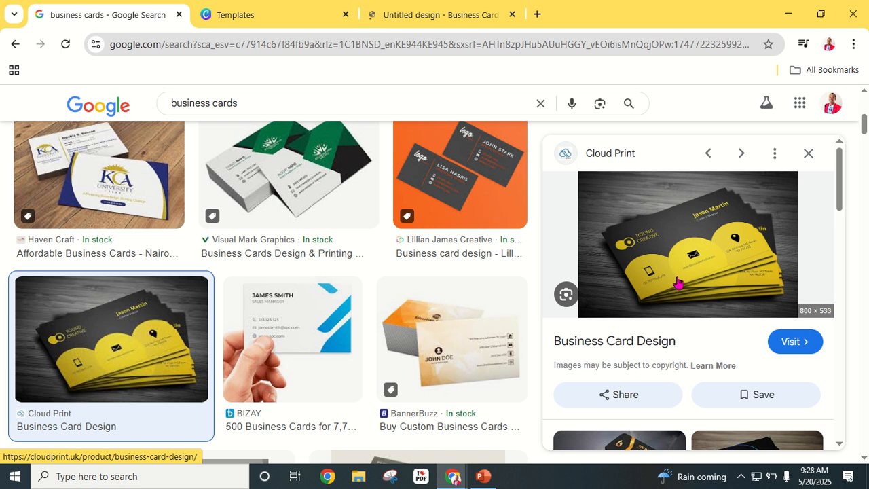
left_click(455, 22)
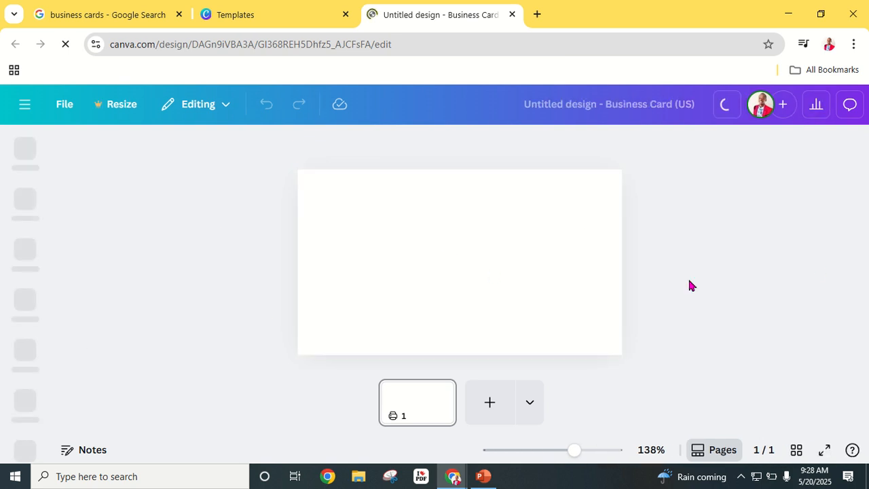
left_click(424, 241)
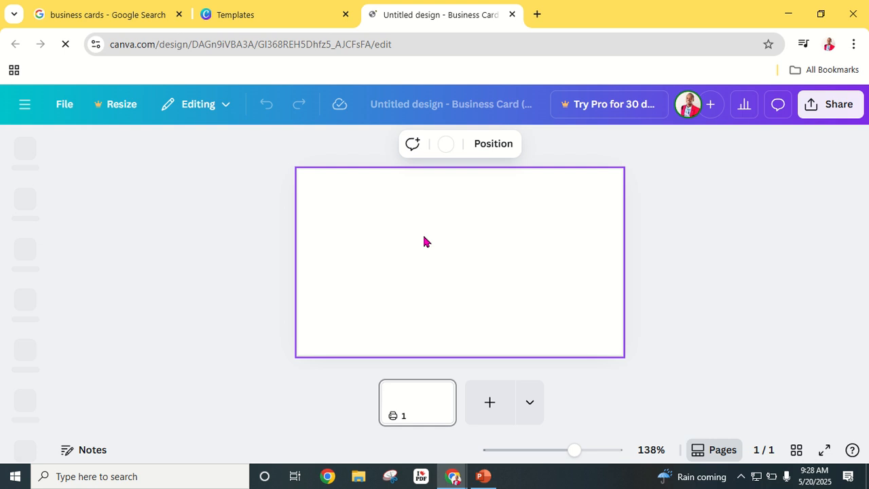
- Set the card's page background to the black Default colors swatch
left_click(446, 145)
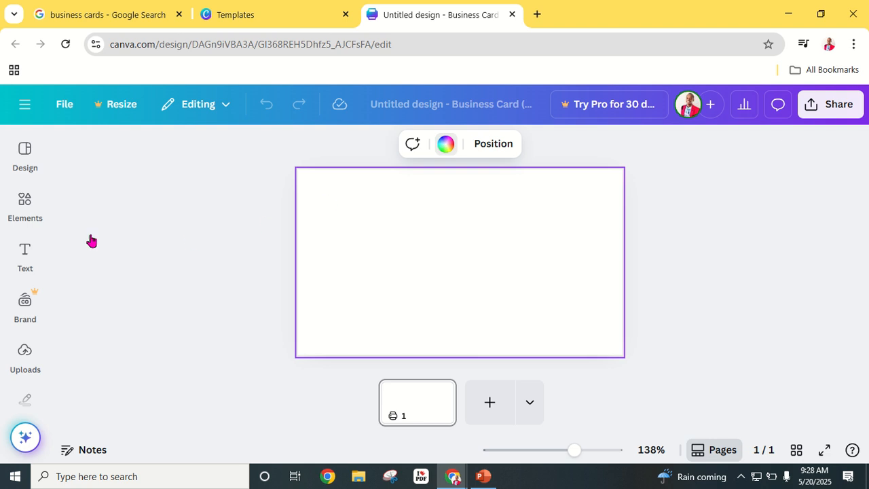
scroll(149, 301, "down", 6)
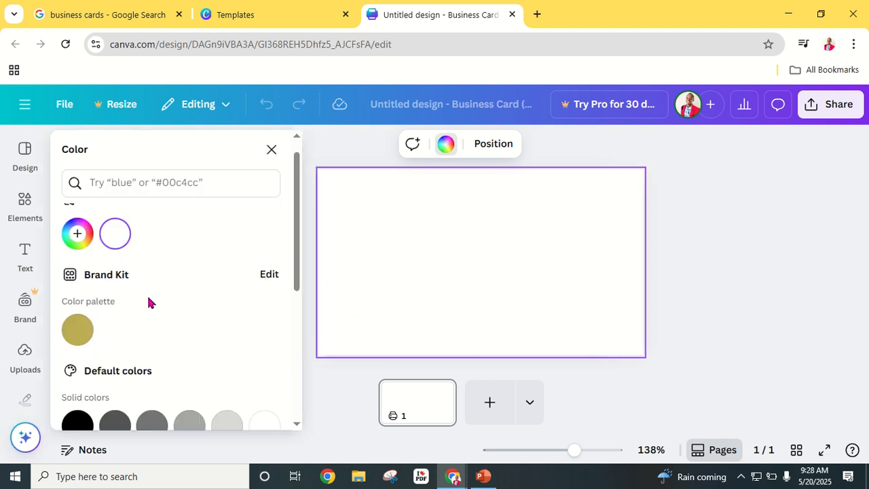
scroll(80, 289, "up", 3)
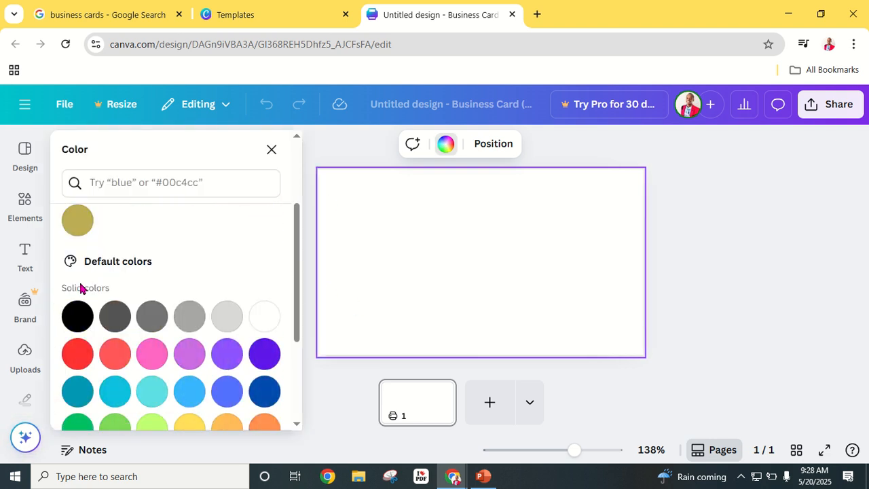
left_click(78, 316)
left_click(706, 252)
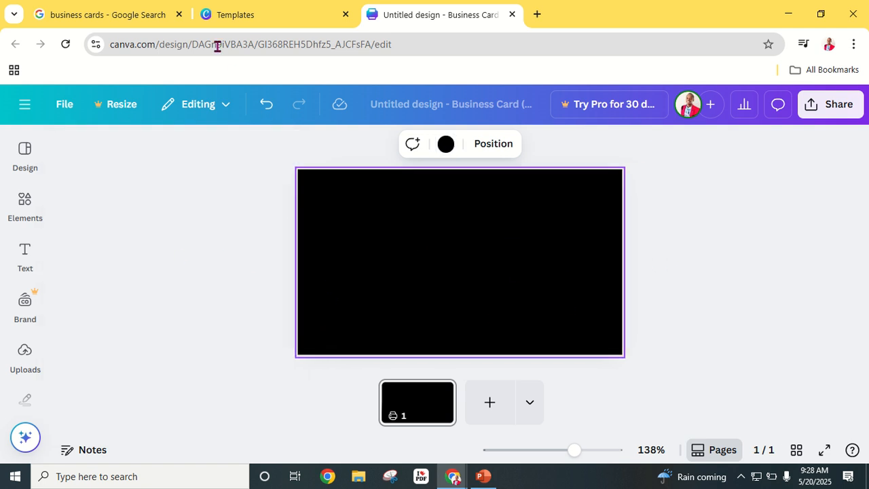
- Check the template results and reference image, then return to the black card design
left_click(290, 14)
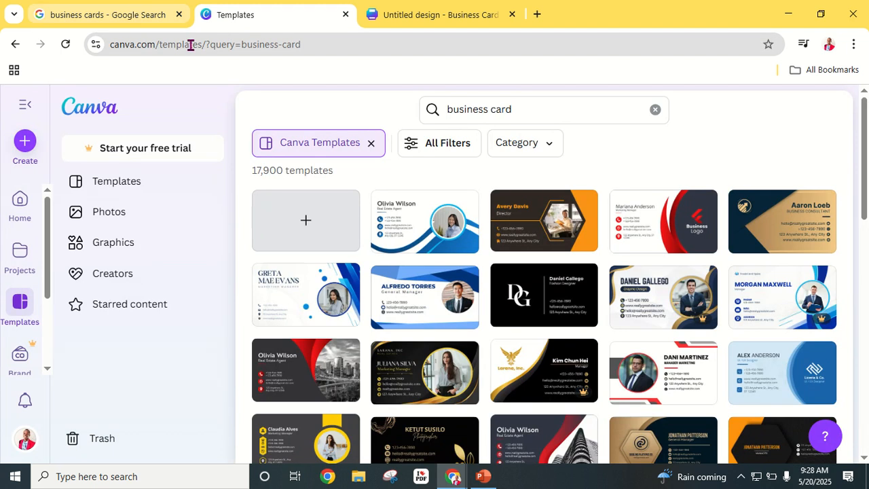
left_click(169, 15)
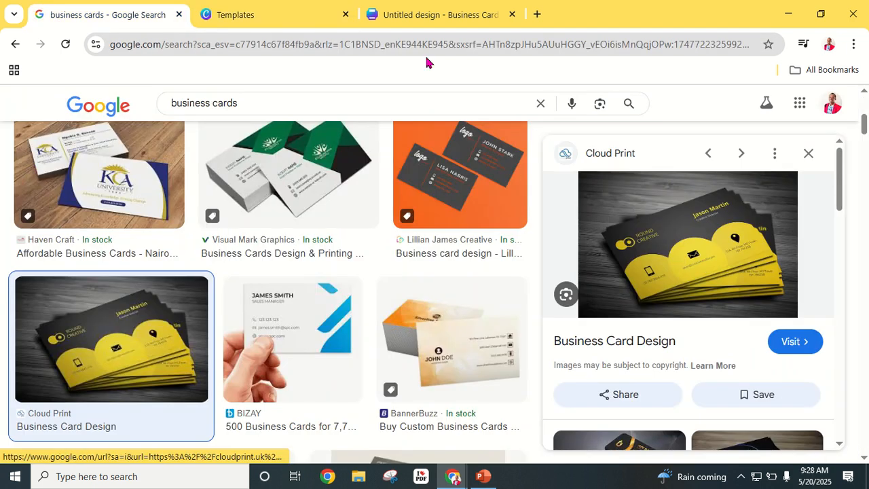
left_click(427, 15)
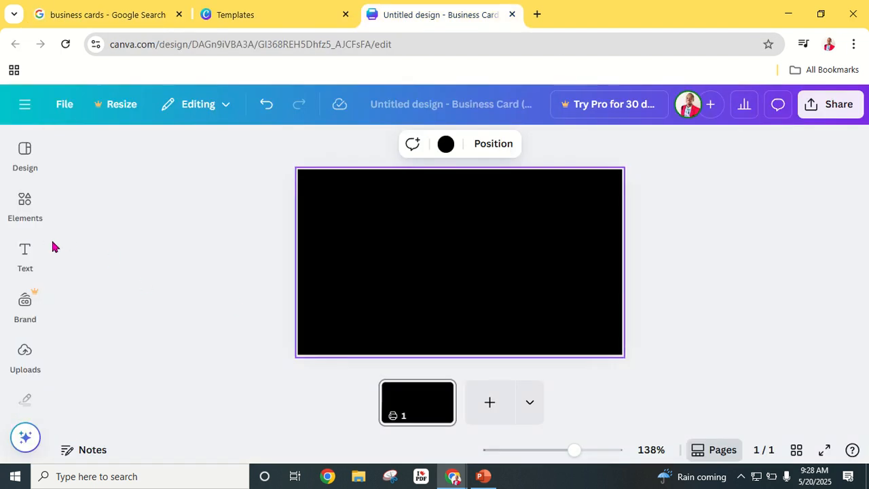
- Search Elements for 'CIRCLES', filter to Graphics, and place a white circle on the card
left_click(26, 206)
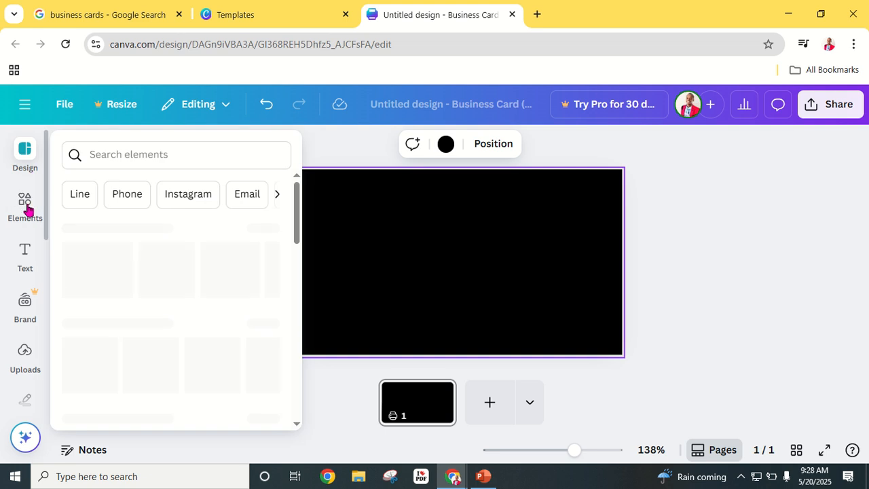
left_click(136, 153)
type("Cl")
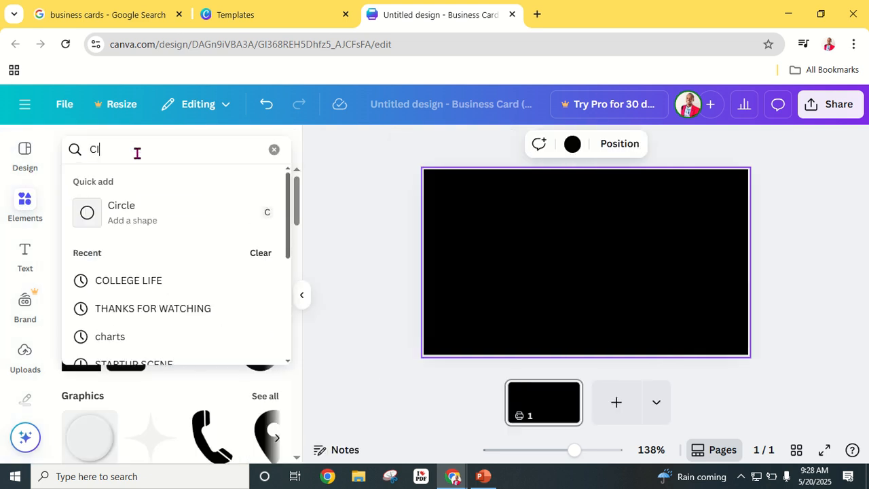
type("RCLES")
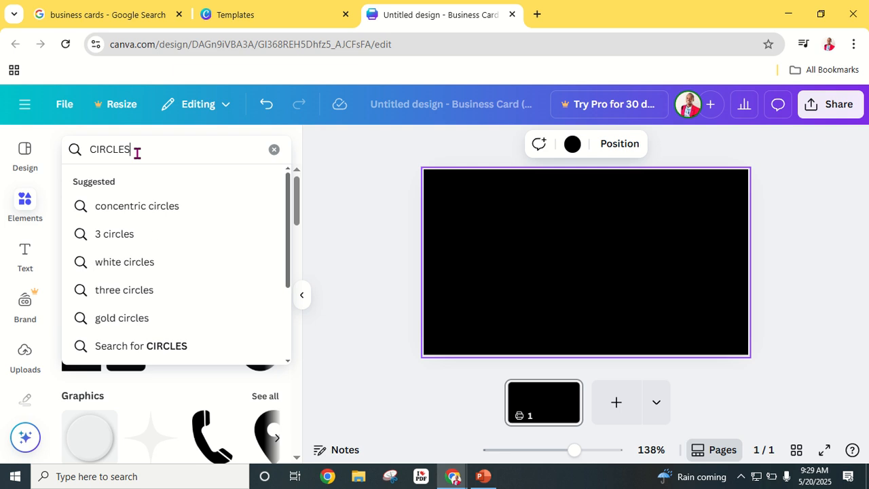
key("Return")
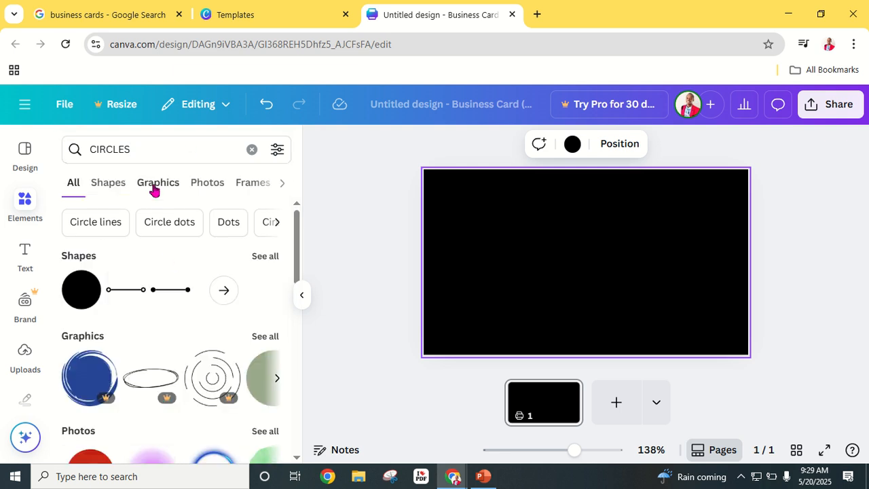
left_click(156, 184)
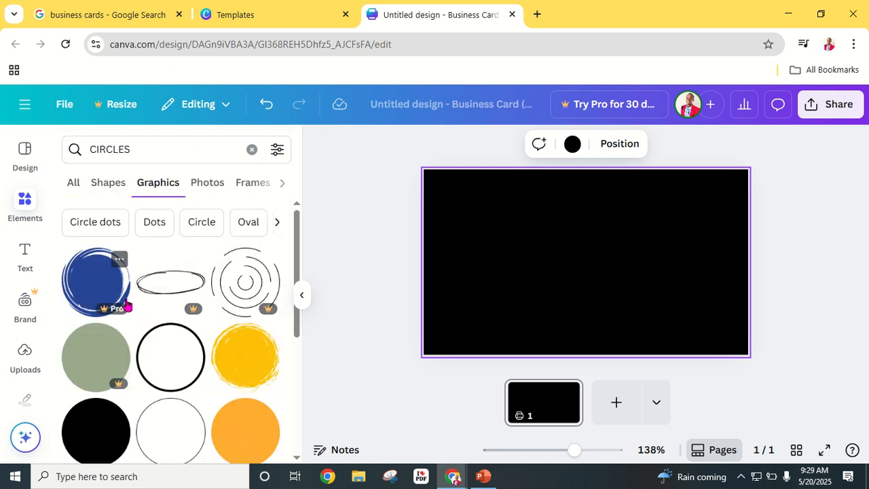
scroll(127, 304, "down", 3)
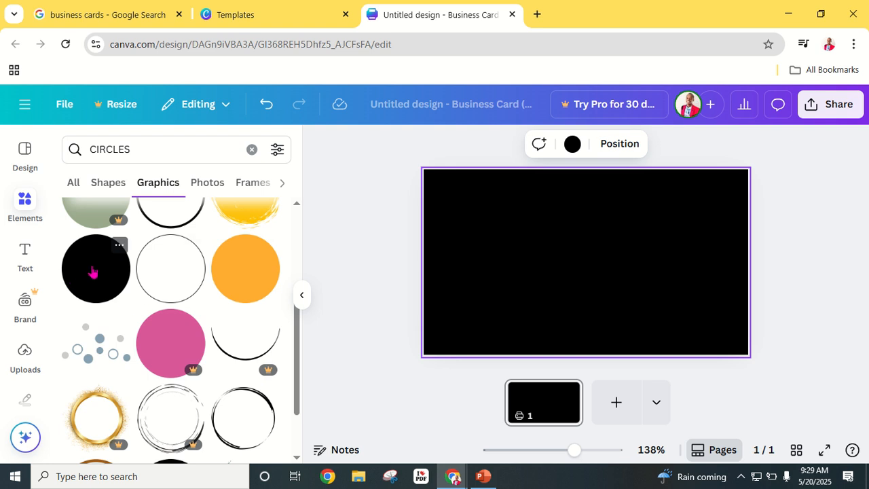
left_click_drag(112, 277, 594, 300)
- Enlarge the white circle and centre it horizontally near the bottom of the card
left_click_drag(548, 337, 508, 378)
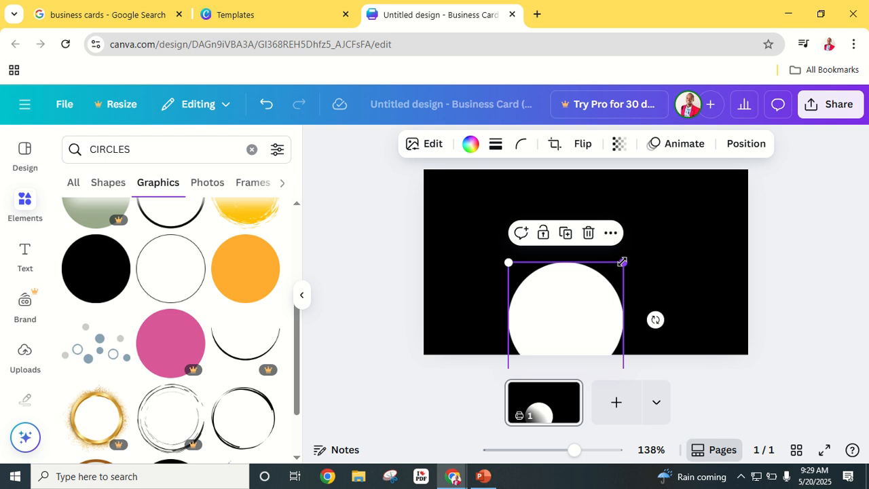
left_click_drag(622, 261, 644, 245)
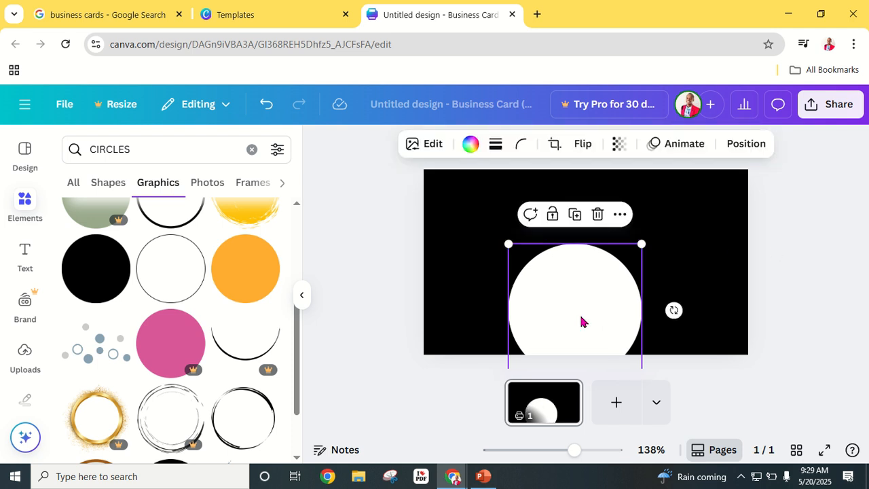
left_click_drag(580, 321, 592, 314)
left_click(806, 275)
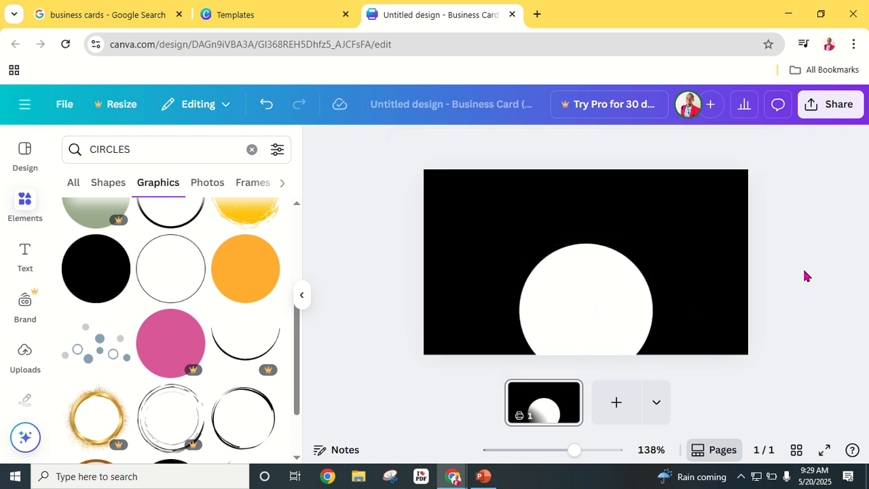
left_click(577, 283)
right_click(595, 261)
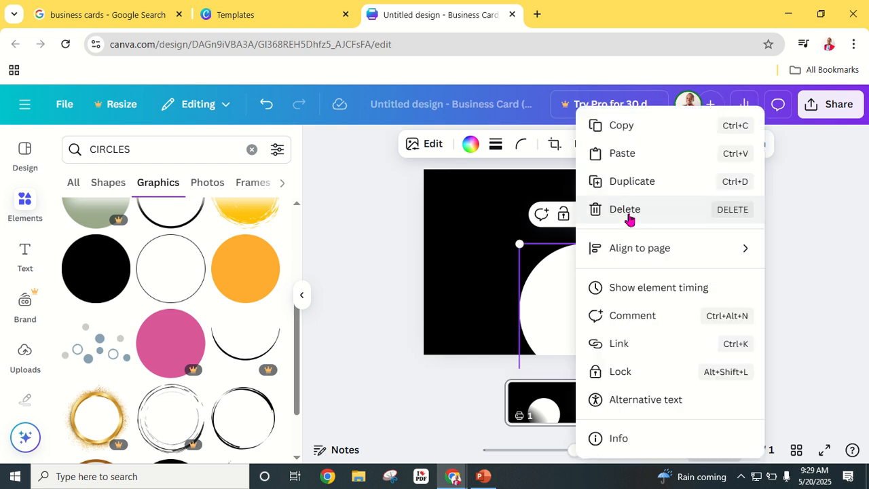
left_click(629, 216)
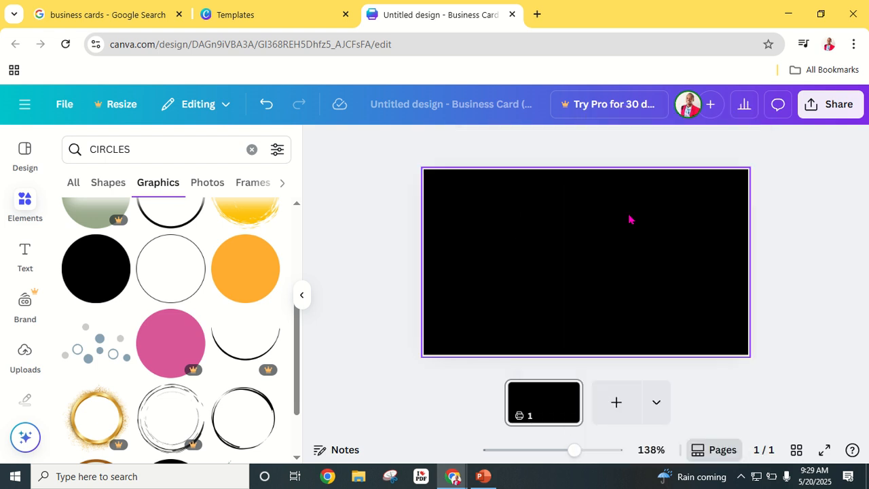
left_click(266, 105)
- Duplicate the circle twice, placing the copies at the card's right and left edges
left_click(601, 291)
right_click(603, 285)
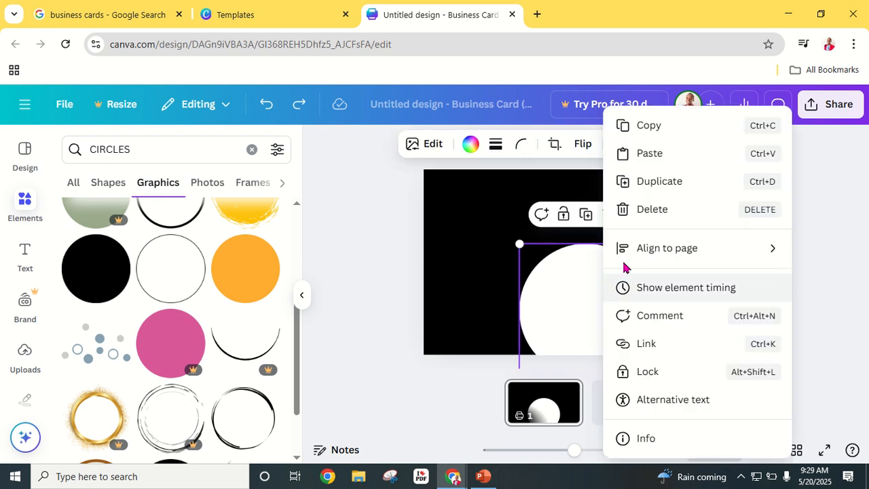
left_click(672, 188)
left_click_drag(620, 310, 707, 313)
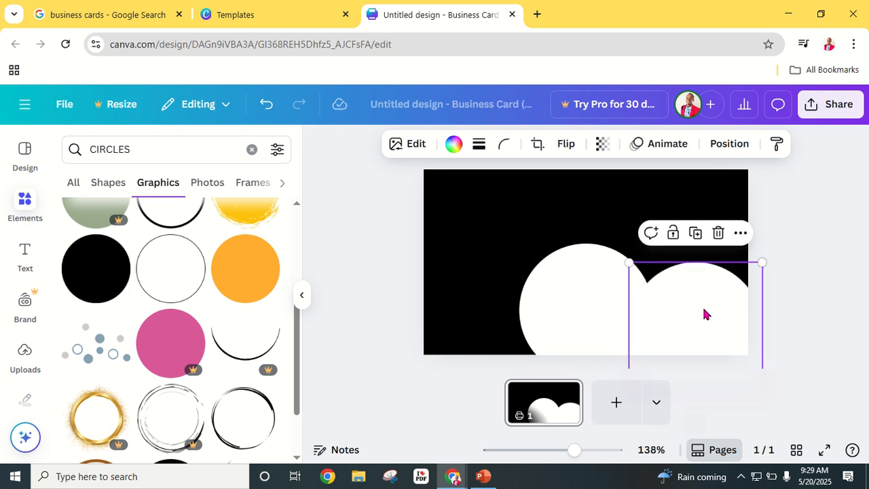
right_click(574, 297)
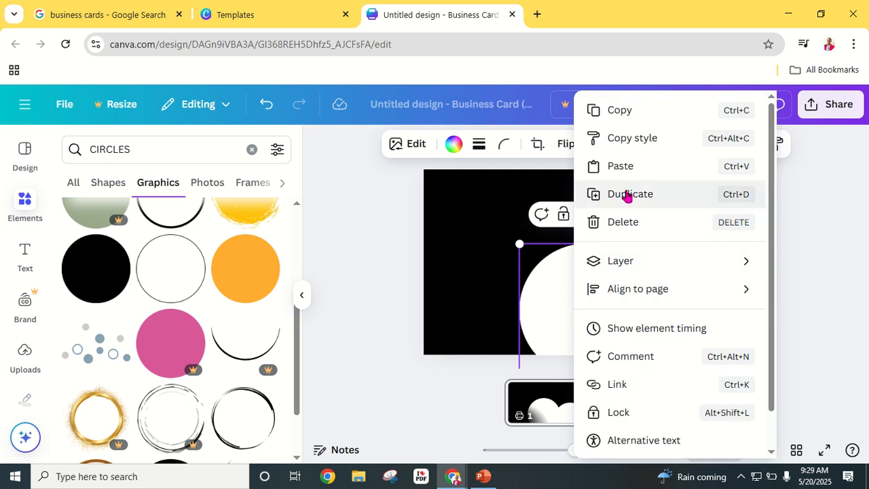
left_click(625, 195)
left_click_drag(560, 319, 437, 319)
- Try adding an orange circle to the card, then undo it
left_click(817, 292)
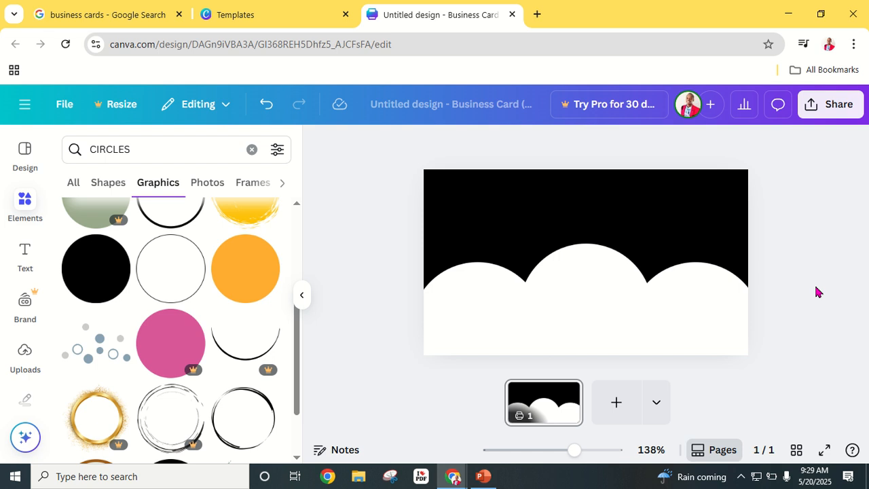
left_click(589, 272)
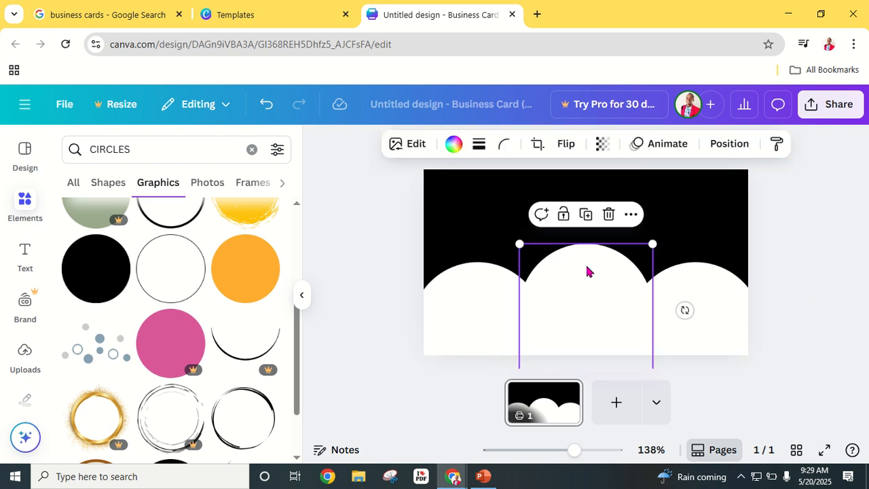
left_click(244, 283)
left_click(268, 107)
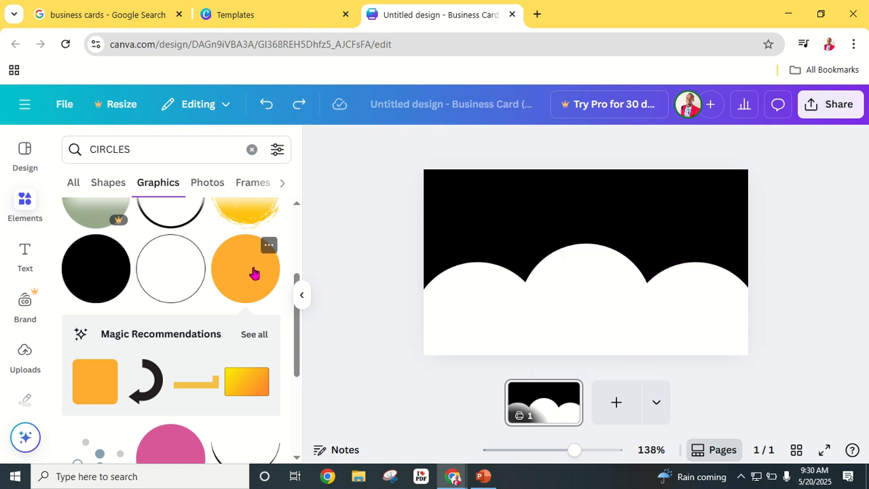
- Make the middle circle light orange and bring it forward one layer
left_click(572, 311)
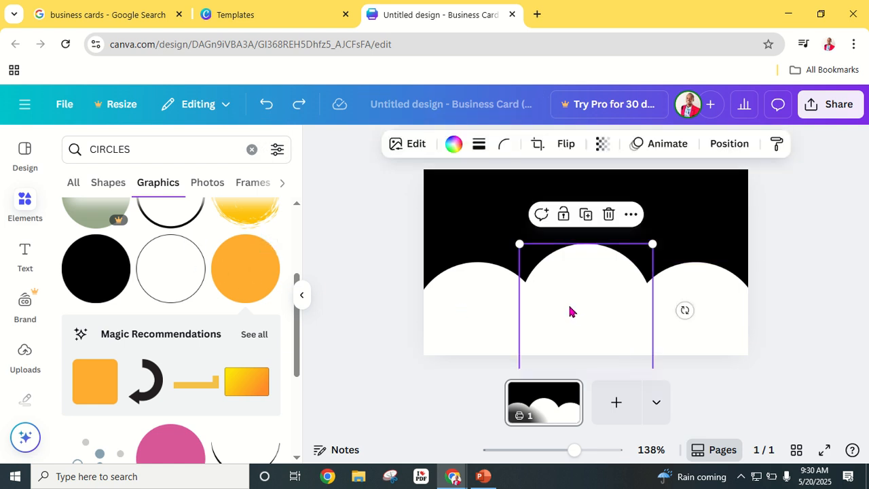
left_click(453, 144)
scroll(154, 331, "down", 2)
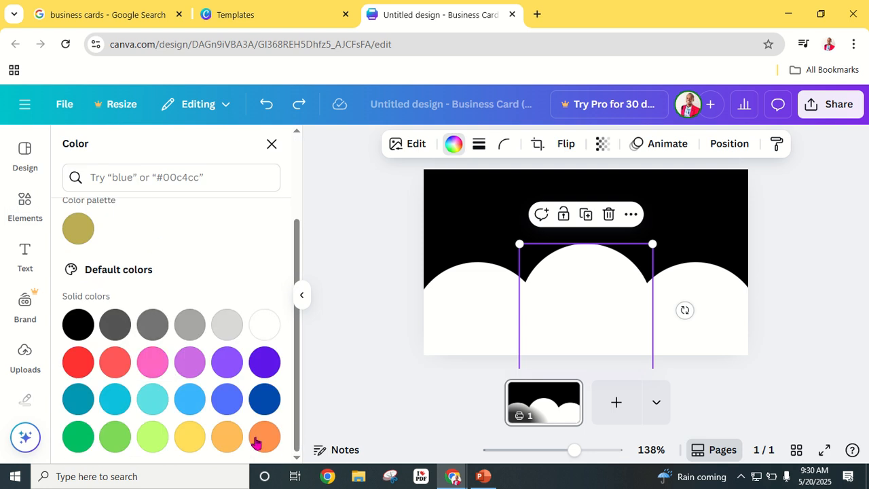
left_click(228, 440)
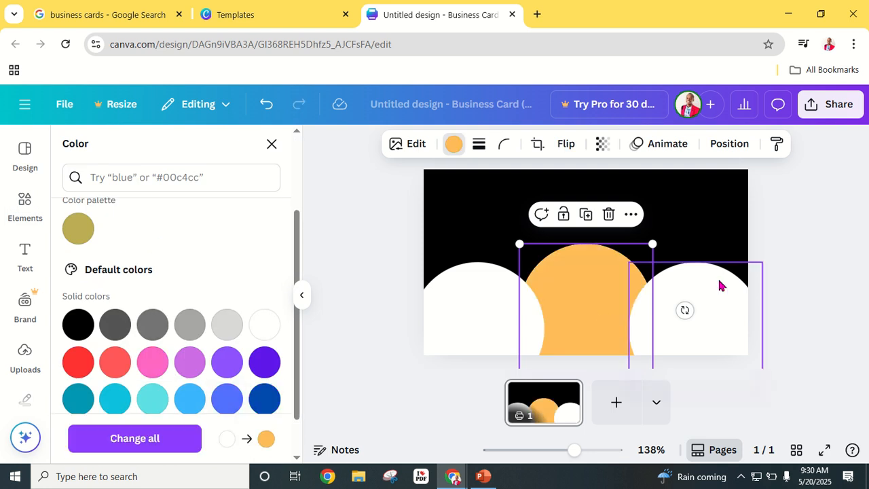
left_click(630, 215)
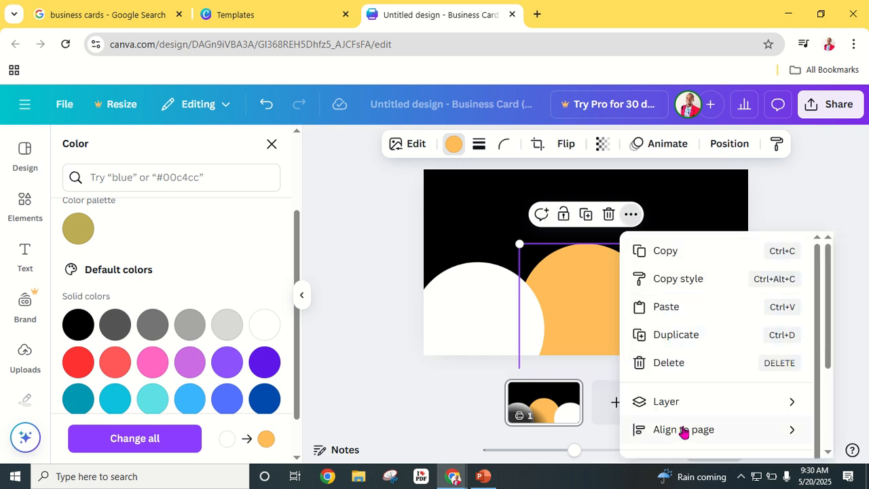
mouse_move(666, 404)
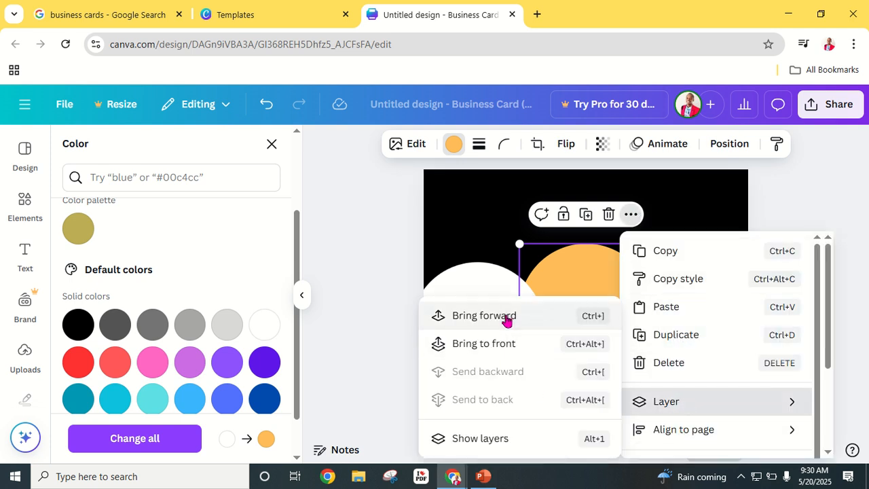
left_click(508, 316)
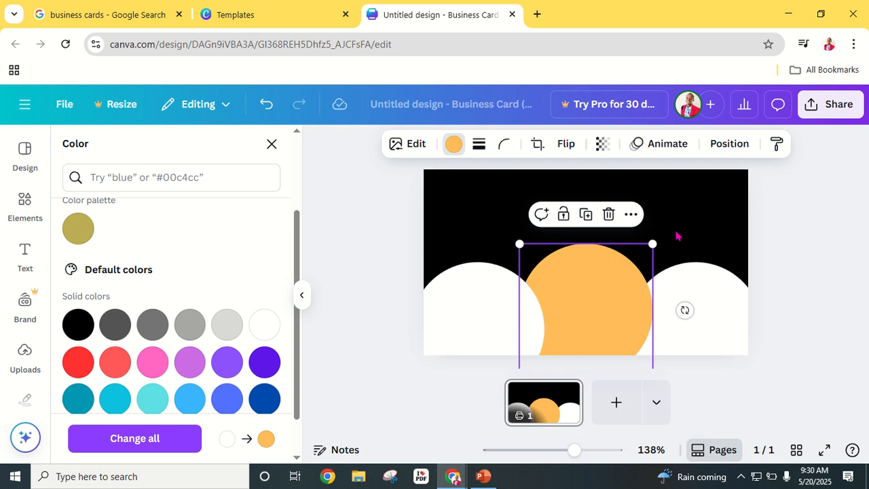
- Send the left circle behind the middle one and give it the same light orange
left_click(461, 318)
left_click(522, 233)
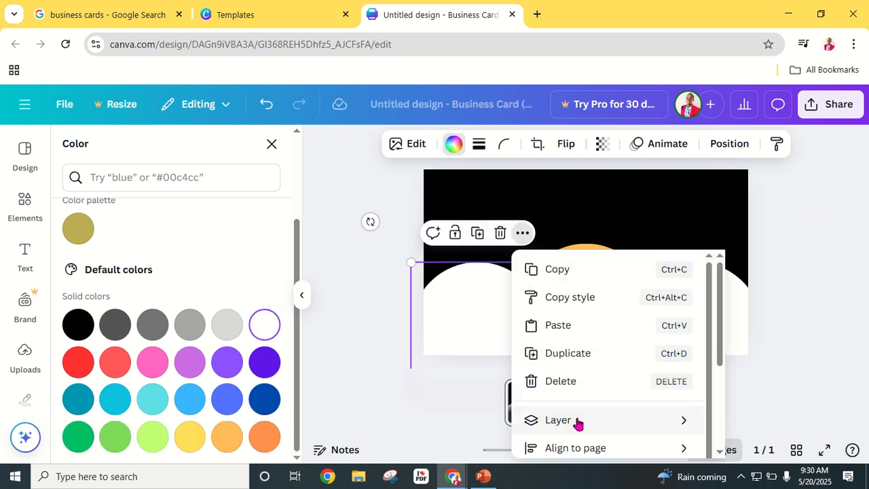
mouse_move(578, 423)
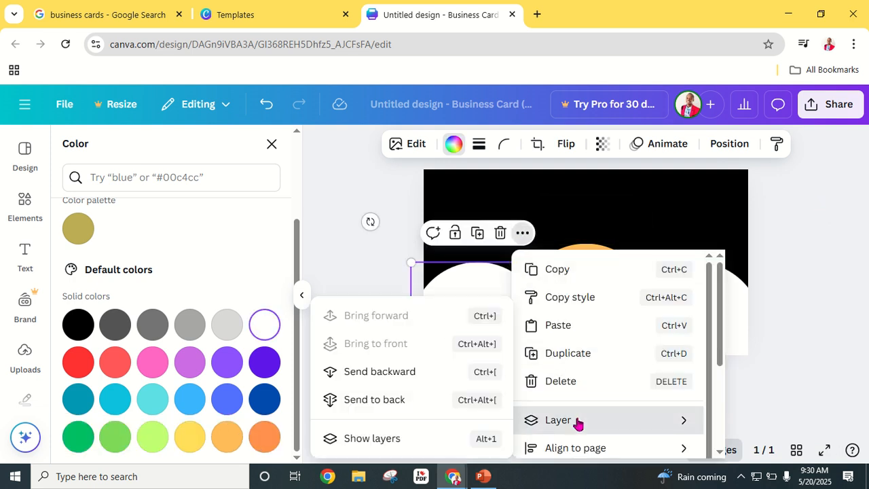
left_click(419, 373)
left_click(468, 319)
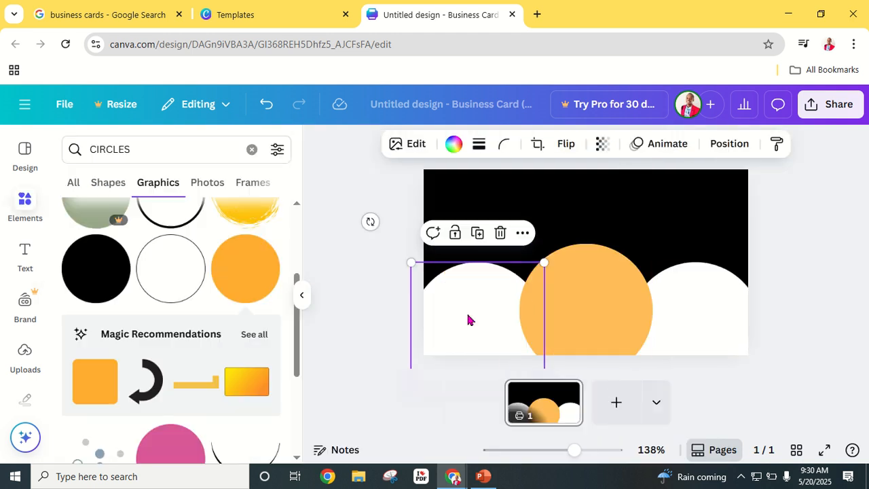
left_click(444, 148)
left_click(153, 254)
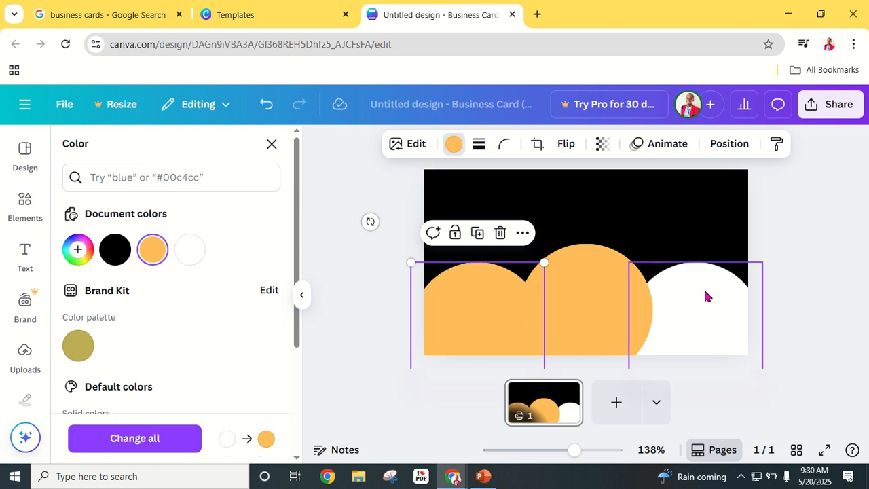
- Select the right circle, then reopen colour options for the middle circle
left_click(705, 296)
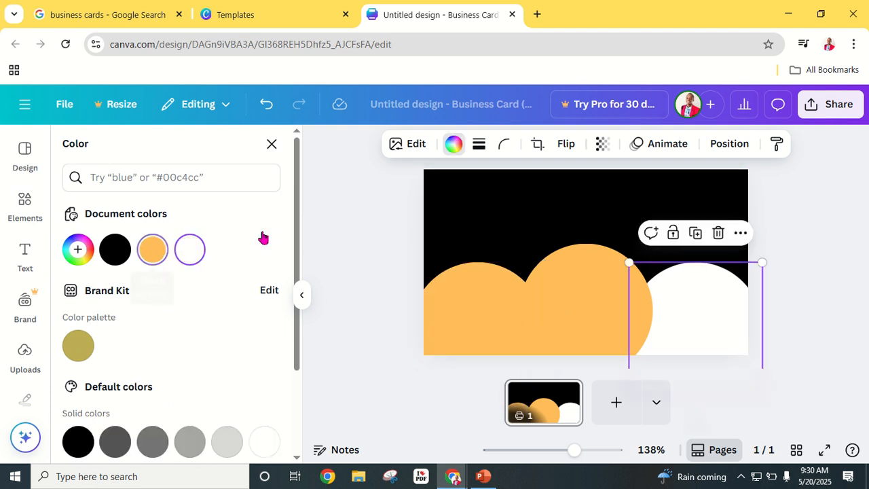
left_click(805, 268)
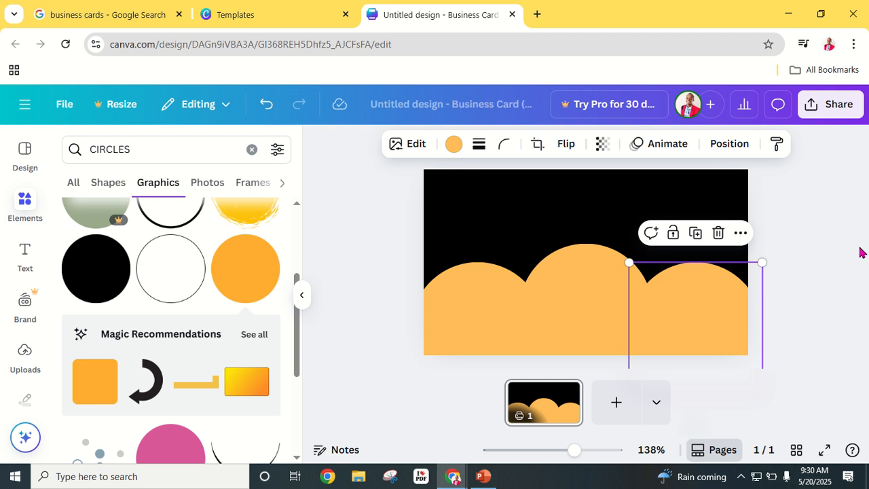
left_click(590, 292)
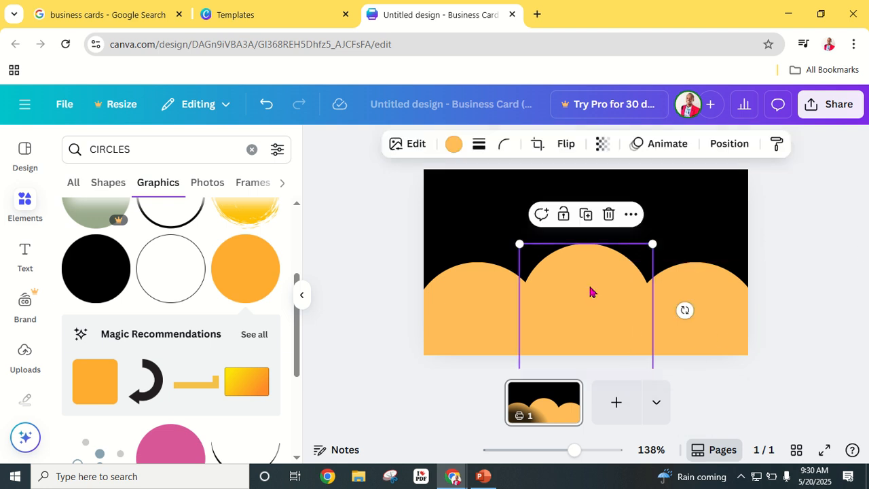
left_click(454, 144)
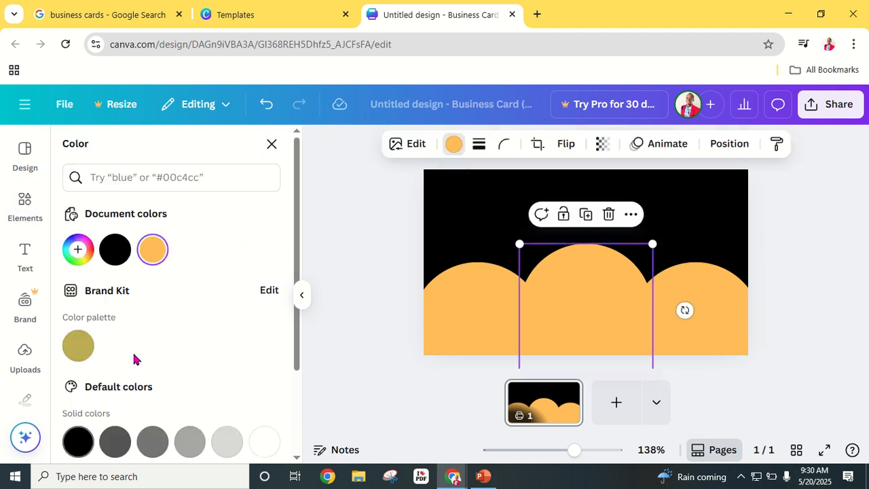
scroll(151, 318, "down", 1)
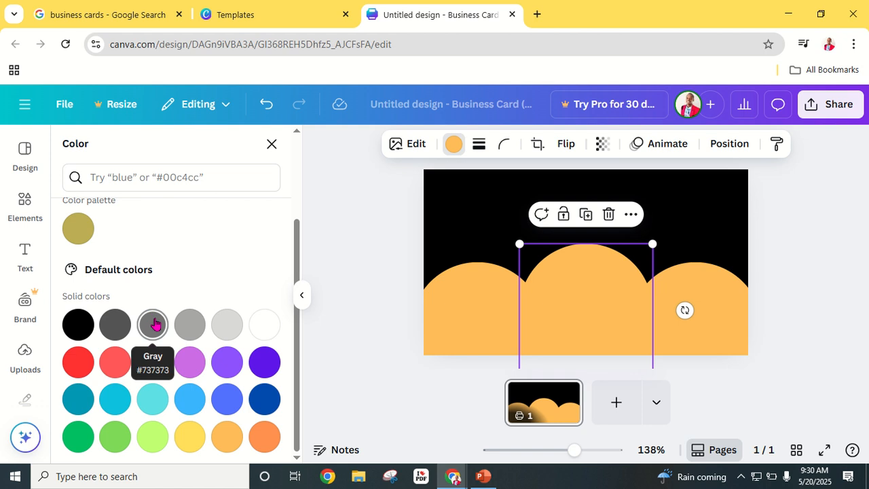
- Make the middle circle the Default colors yellow and zoom the view to 161%
left_click(193, 438)
left_click(810, 250)
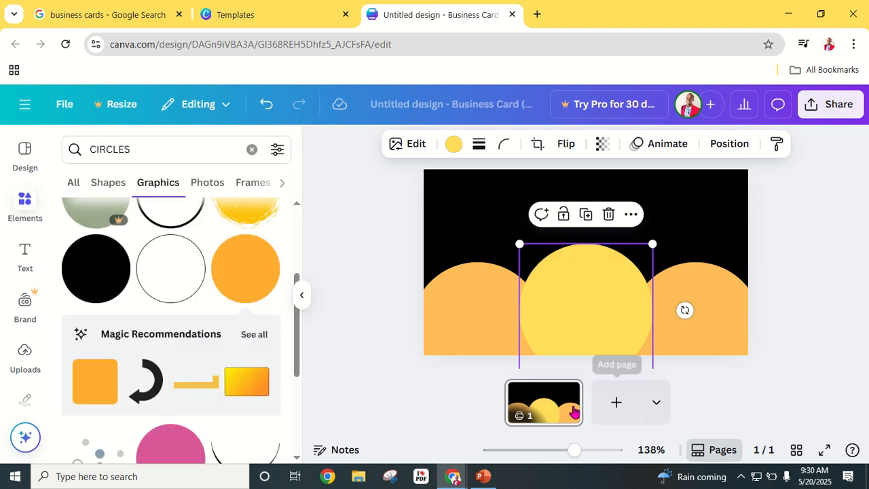
left_click(826, 236)
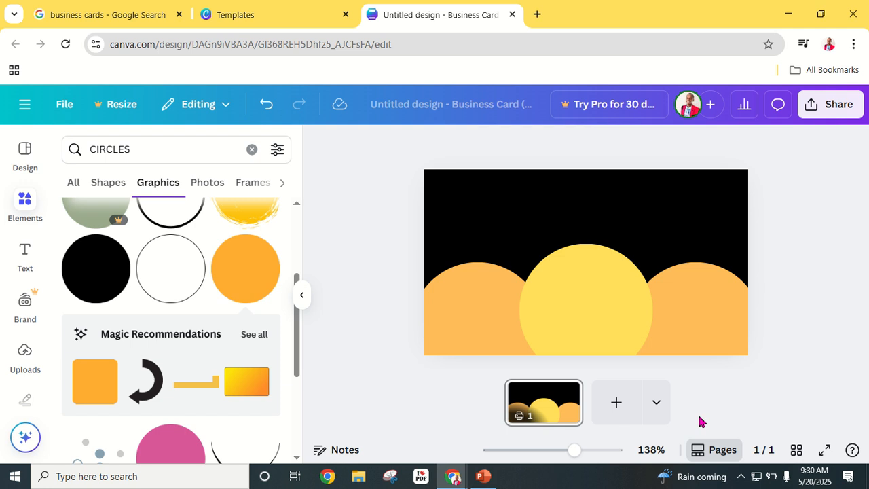
left_click_drag(574, 450, 579, 451)
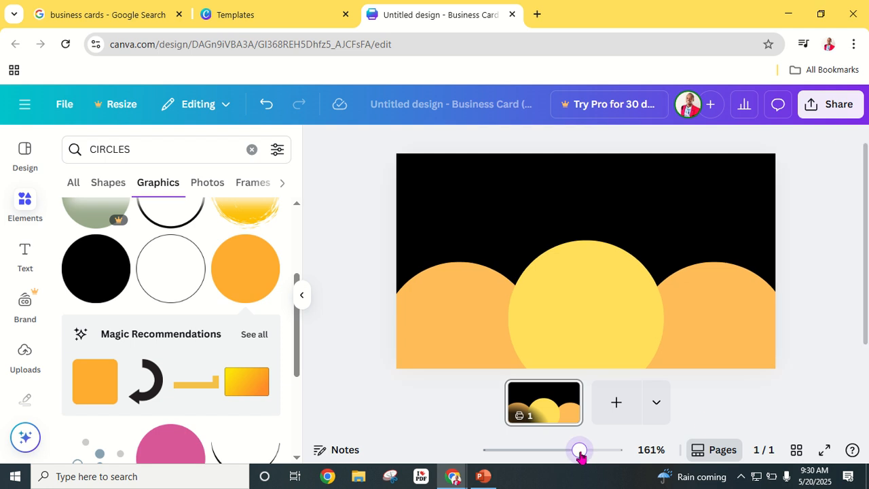
- Compare with the reference card images, then reselect the middle yellow circle
left_click(140, 15)
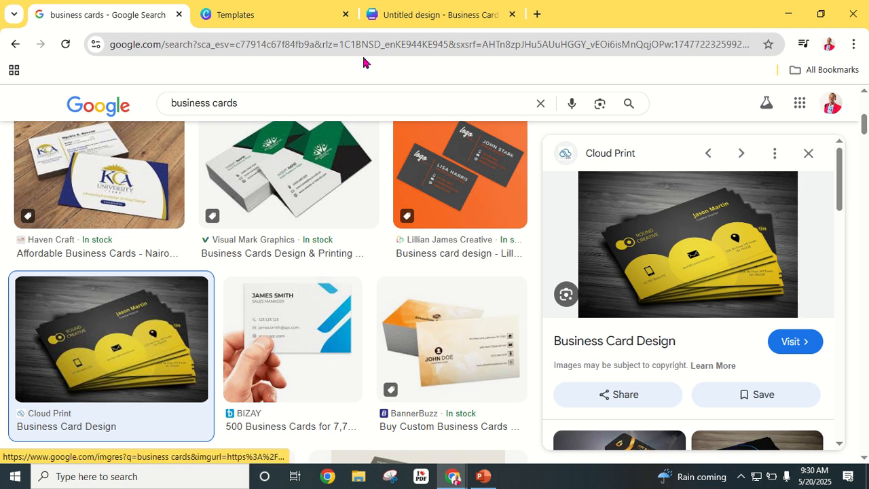
left_click(421, 19)
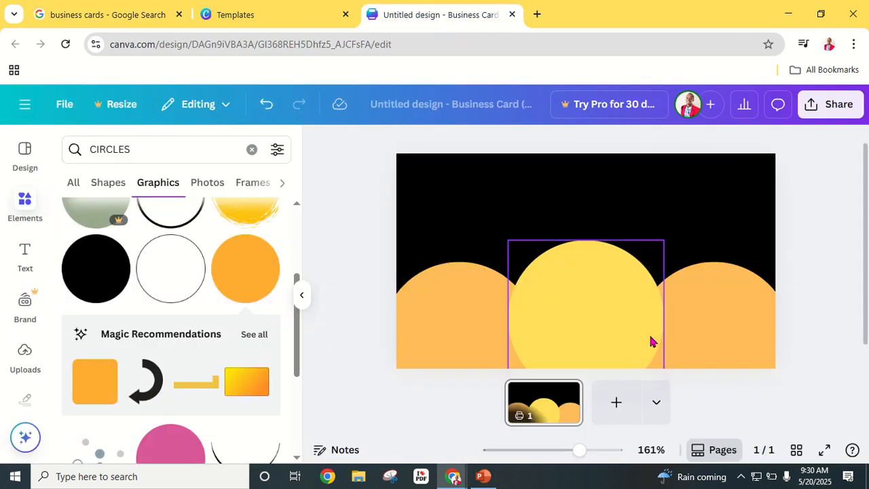
left_click(576, 311)
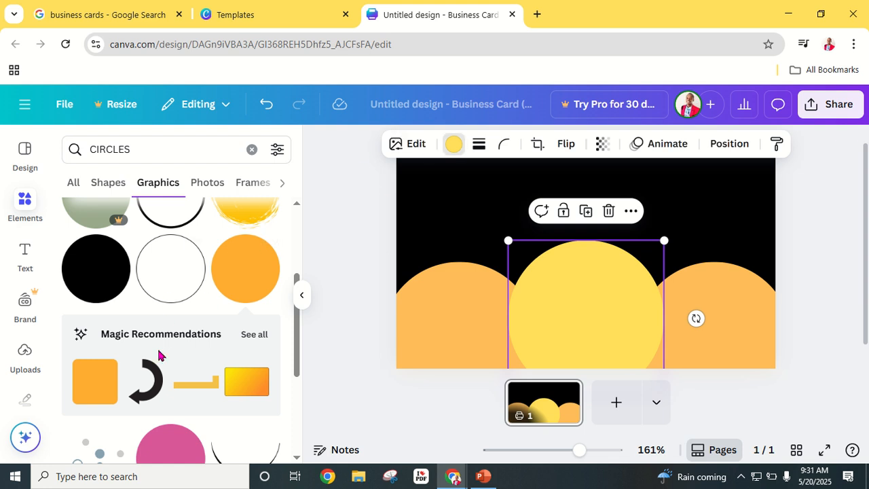
scroll(158, 333, "down", 2)
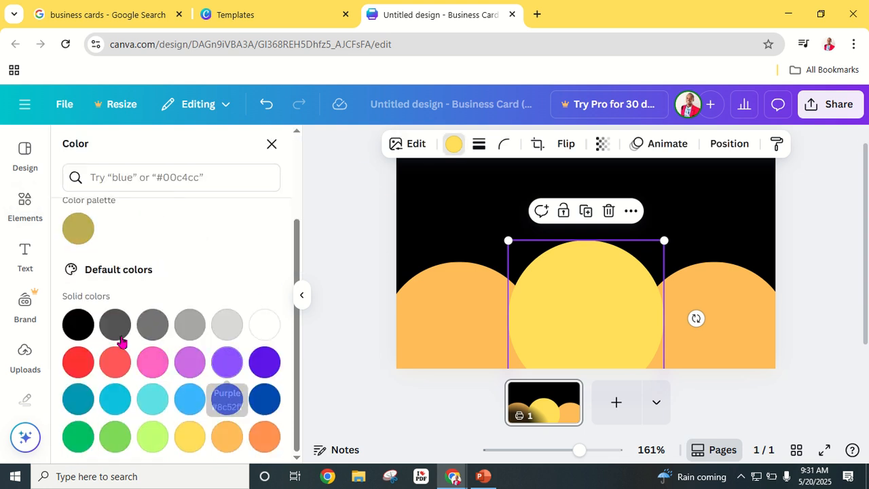
scroll(80, 273, "up", 2)
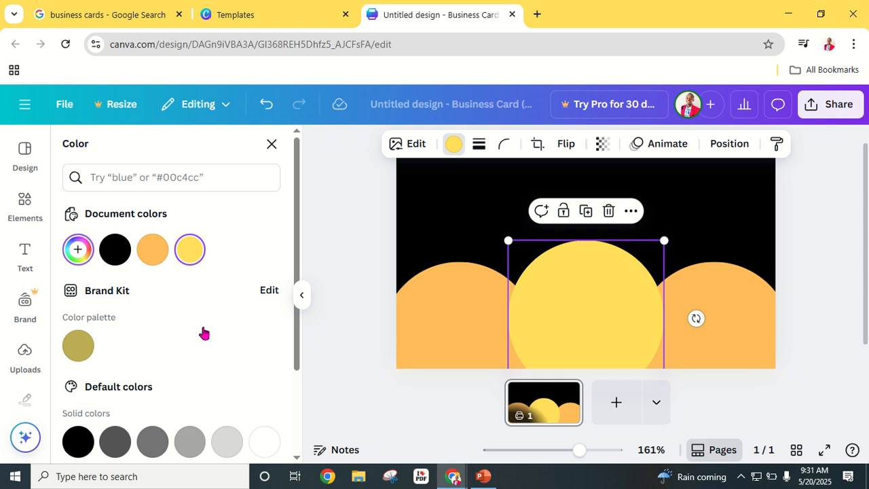
- Lighten the middle circle to pale yellow #FBE796 with the custom colour picker
left_click(185, 246)
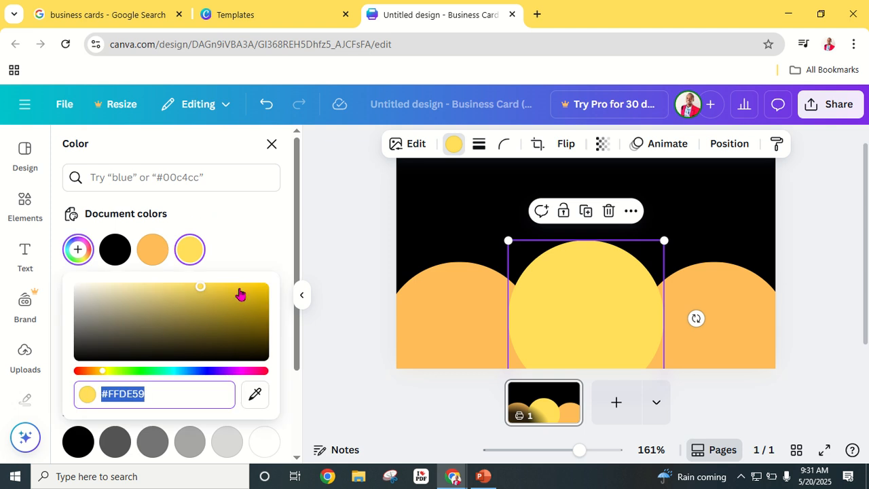
left_click_drag(196, 290, 259, 293)
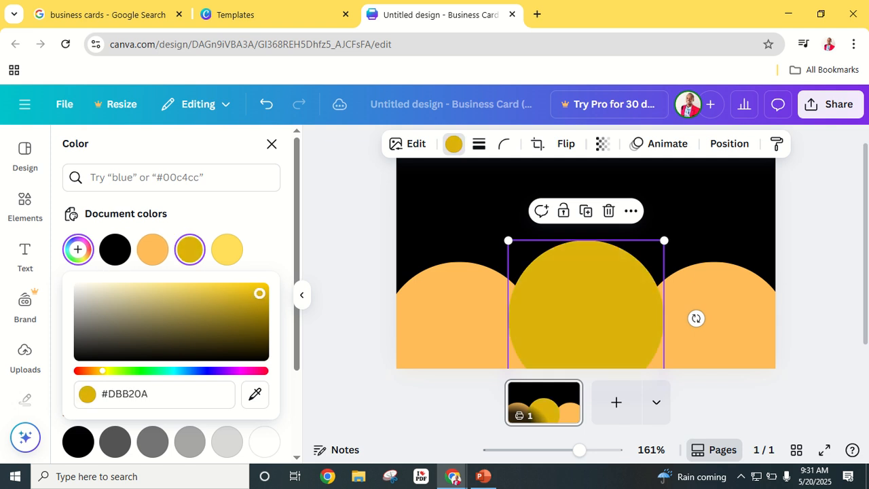
left_click(114, 16)
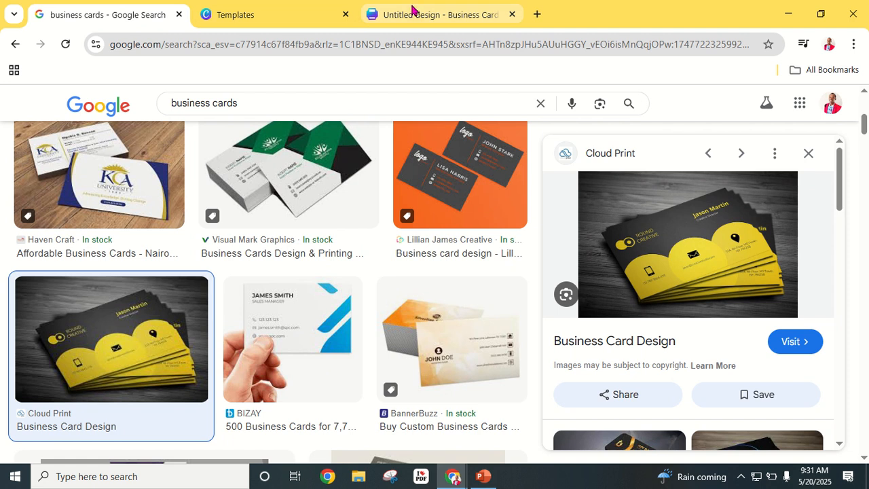
left_click(452, 18)
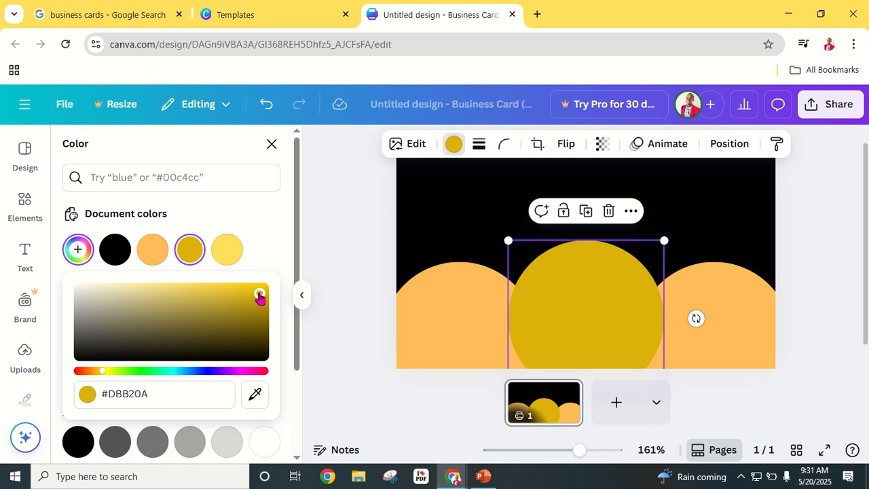
left_click_drag(259, 293, 155, 286)
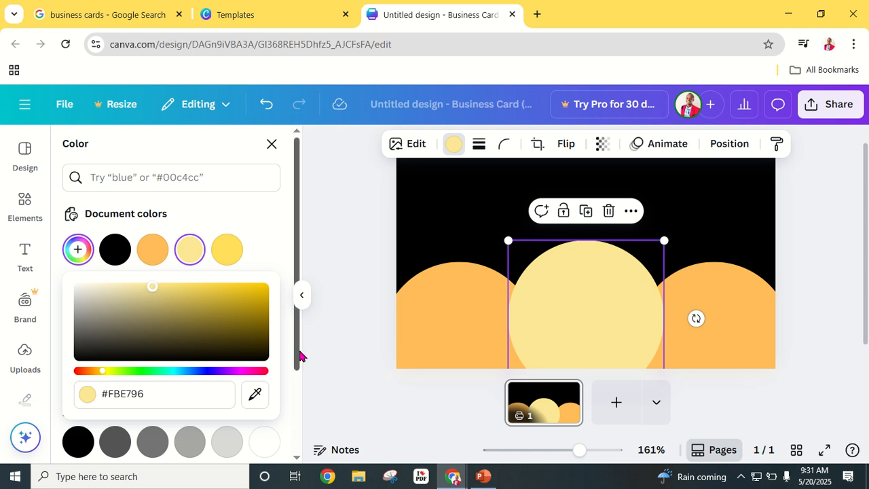
left_click(431, 316)
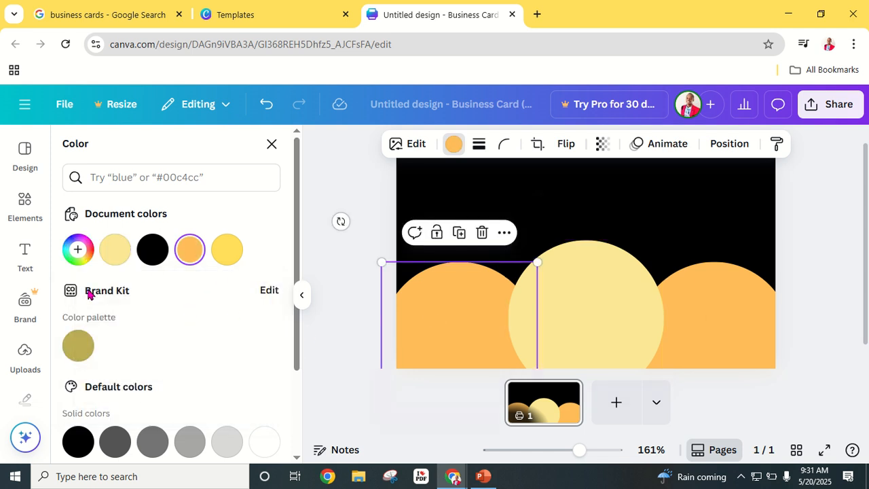
- Recolour the left and right side circles to yellow #FFDE59
left_click(226, 249)
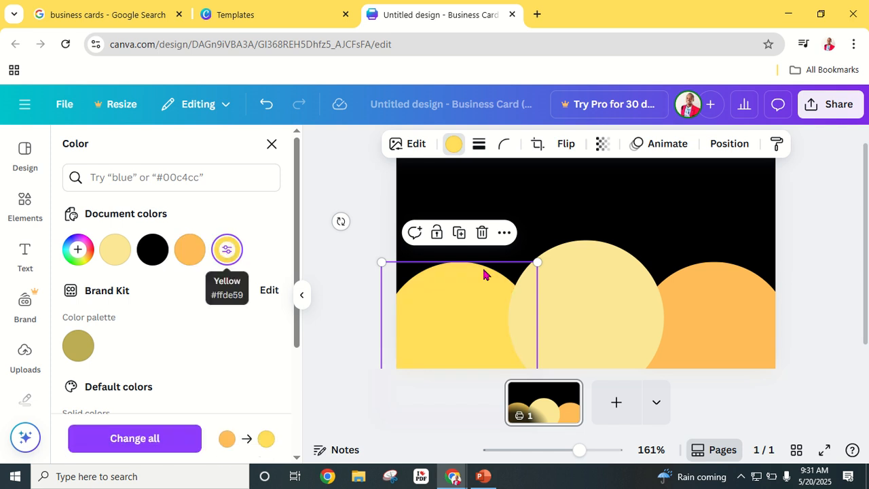
left_click(726, 300)
left_click(241, 249)
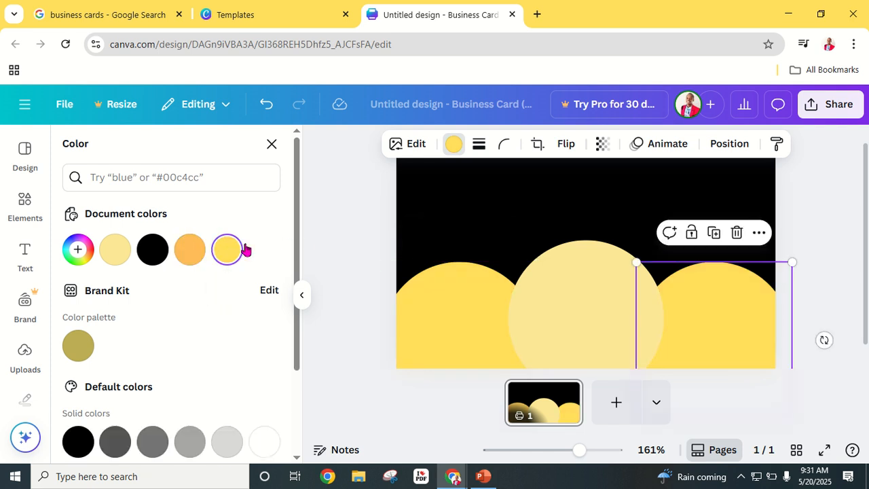
left_click(830, 229)
left_click(818, 236)
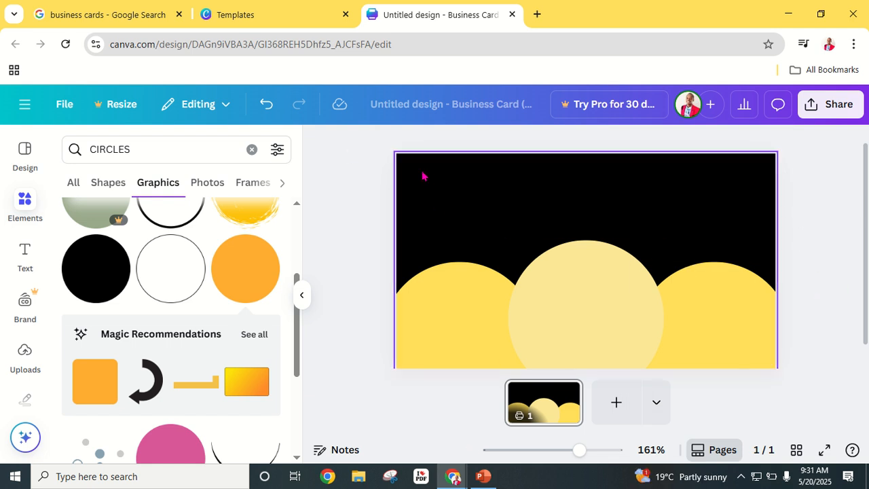
- Compare the card against the reference business card image, then return to the design
left_click(152, 11)
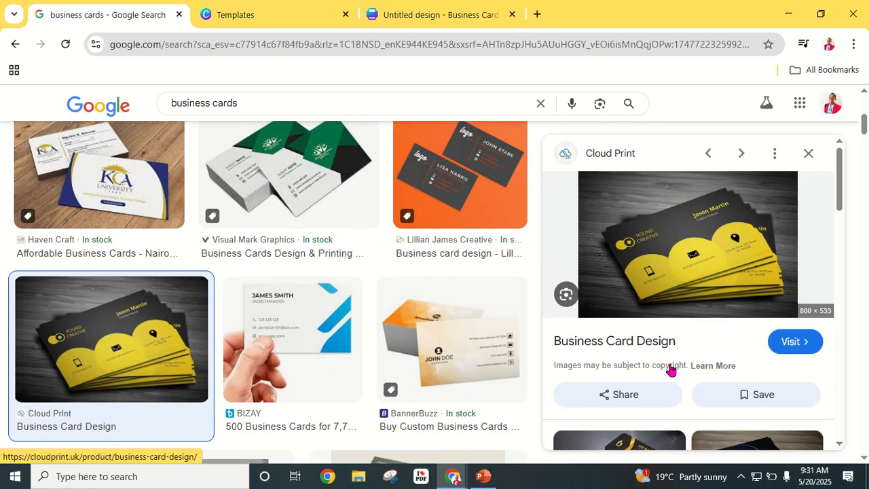
left_click(432, 15)
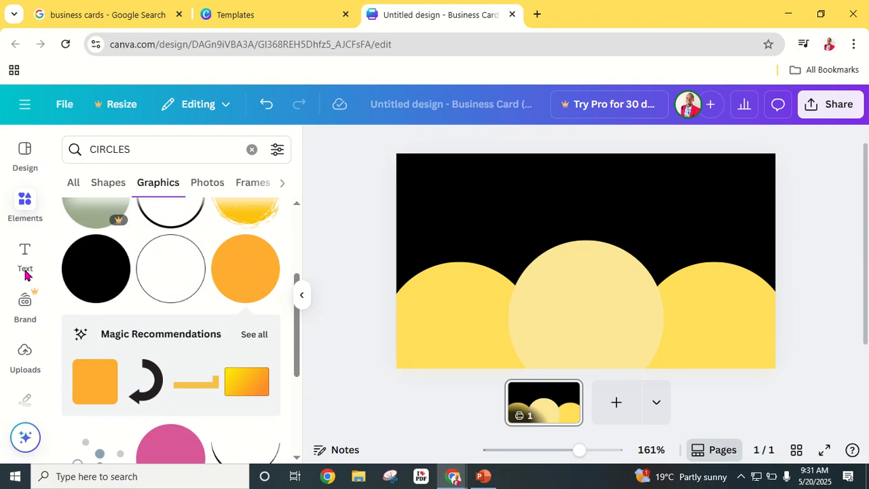
left_click(25, 204)
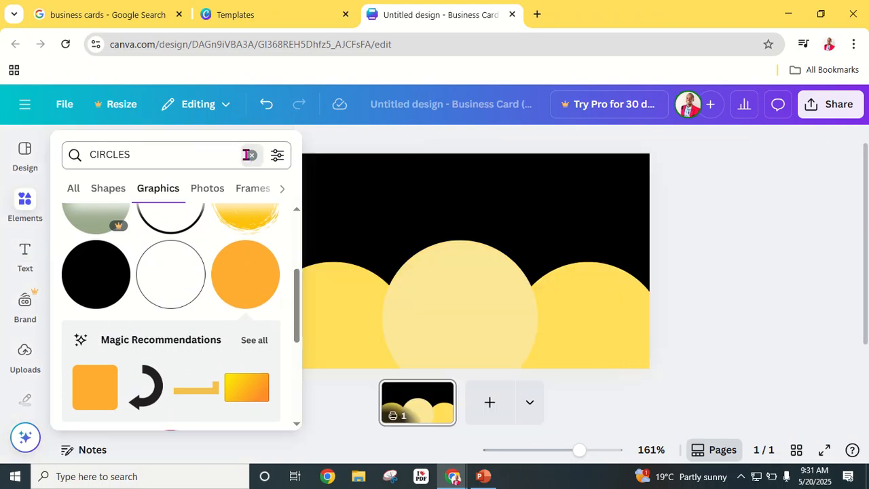
- Search Elements for 'EMAIL' and filter the results to Graphics
left_click(247, 156)
type("EMAIL")
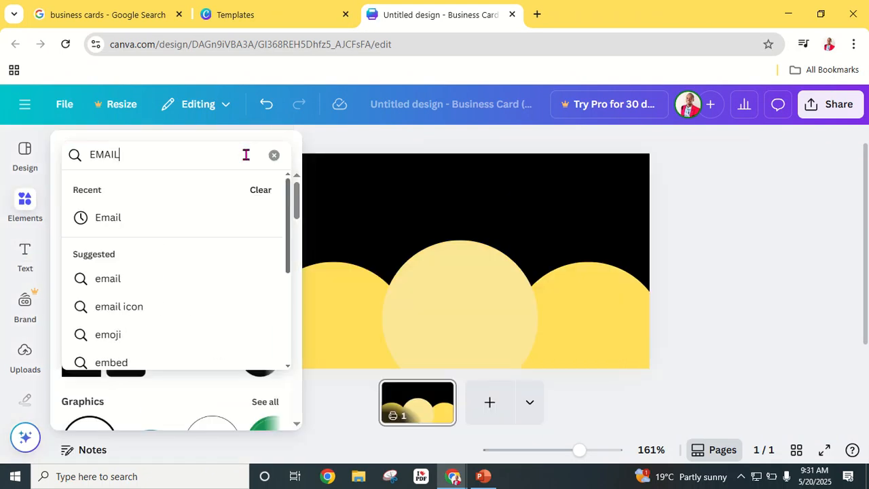
key("Return")
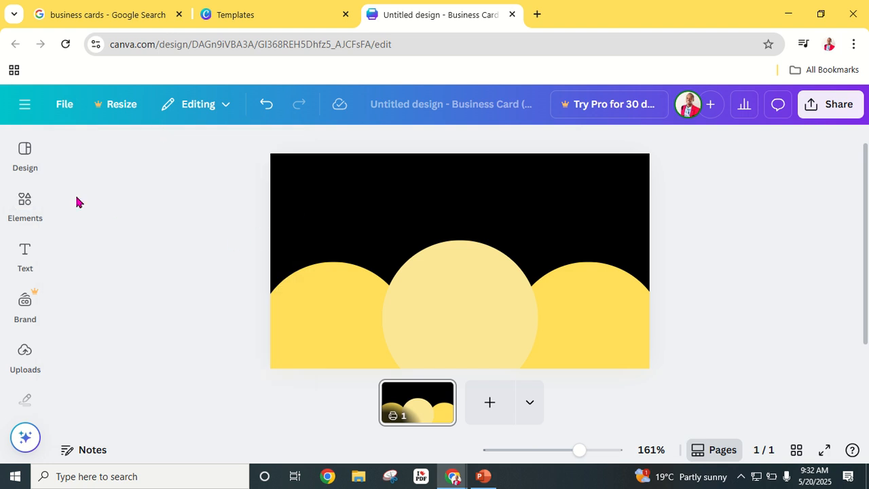
mouse_move(25, 212)
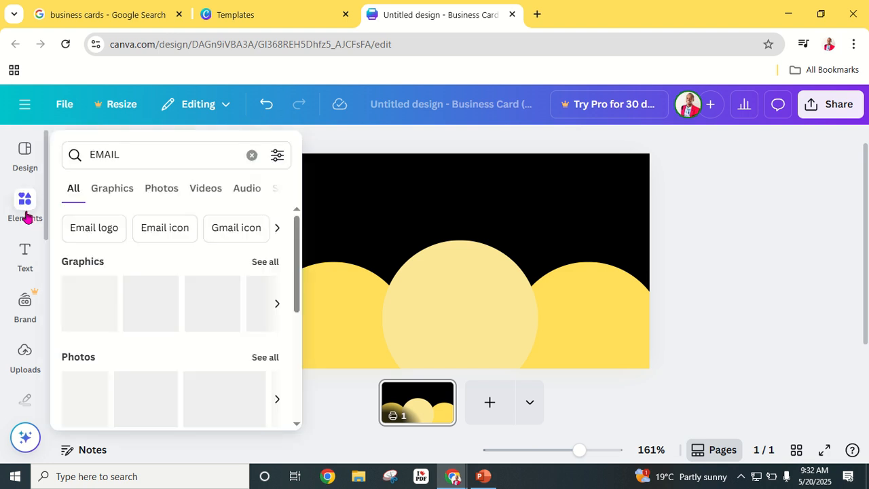
left_click(112, 190)
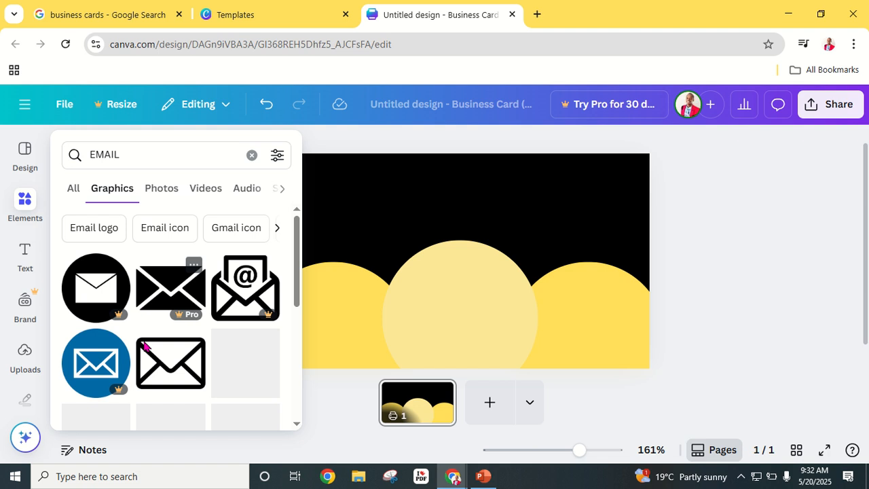
- Place an outline envelope on the pale middle circle and shrink it to about 0.7 by 0.5
left_click_drag(157, 367, 451, 287)
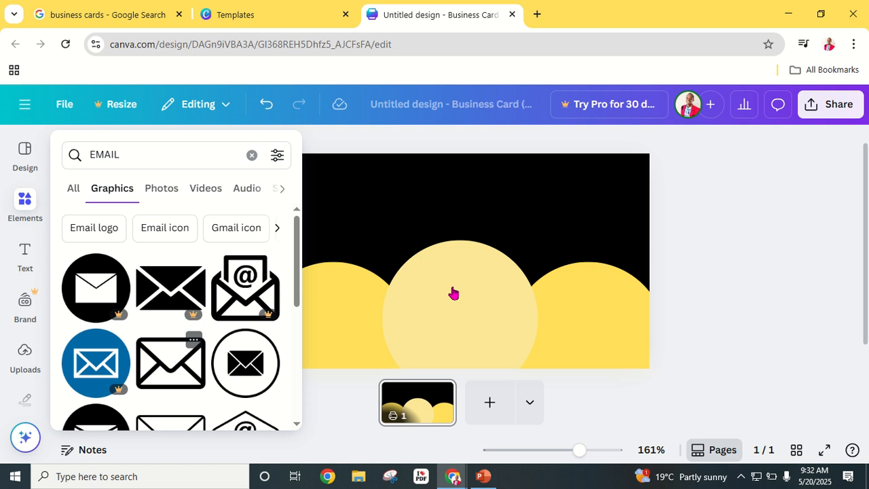
left_click(178, 339)
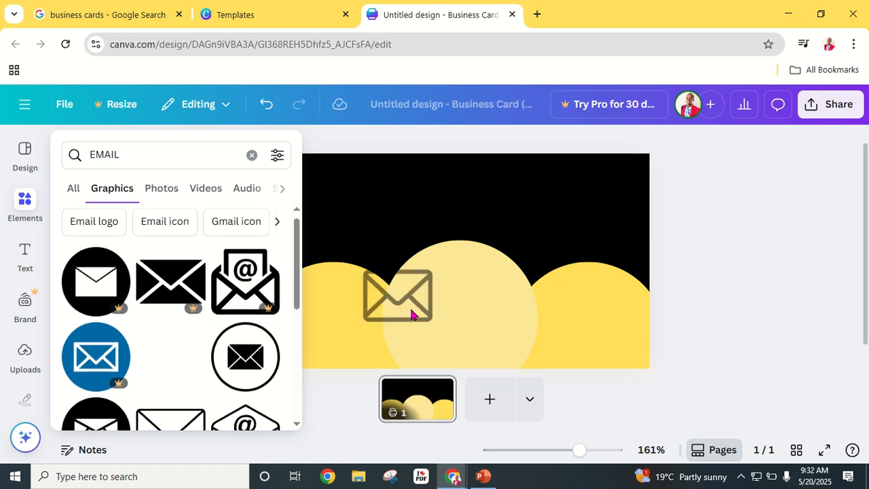
left_click_drag(410, 315, 430, 311)
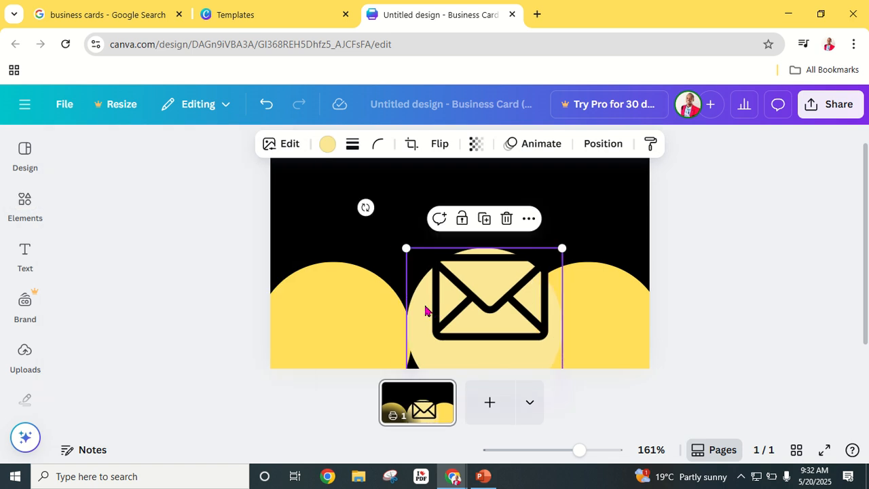
left_click(267, 104)
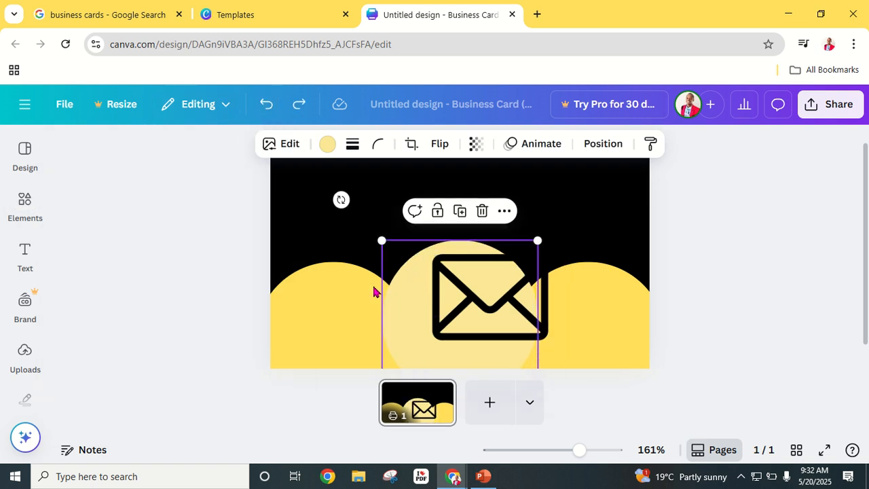
left_click(504, 283)
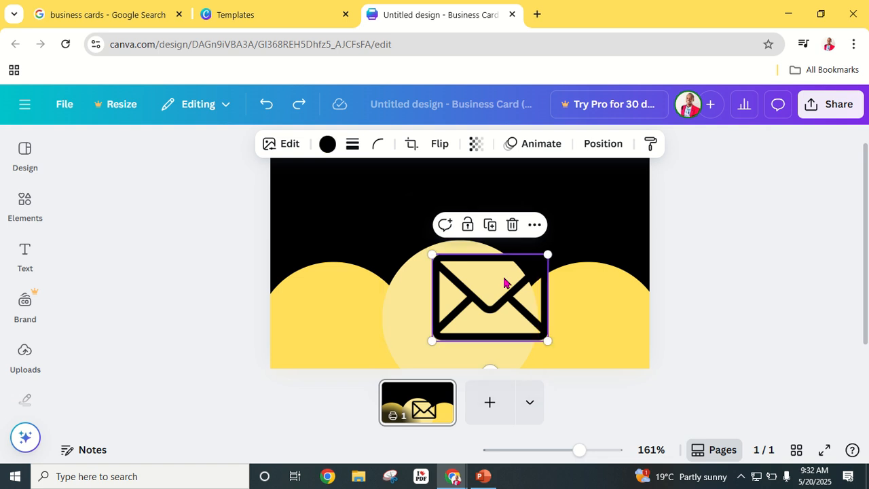
left_click_drag(548, 253, 454, 277)
- Search Elements for 'MOBILE' and show only the Graphics results
left_click(703, 249)
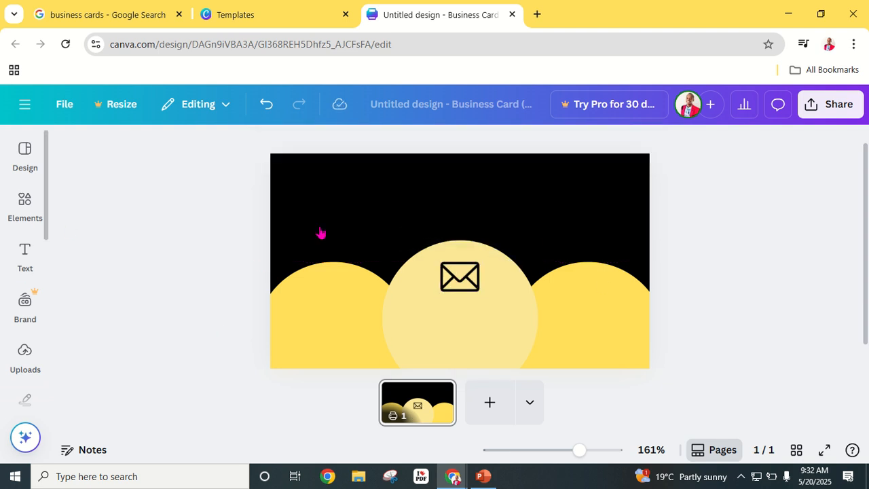
left_click(22, 202)
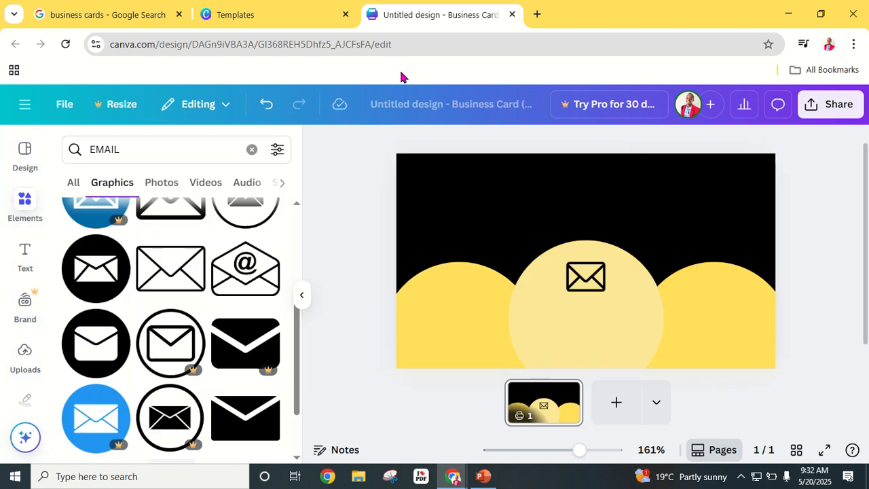
left_click(252, 150)
type("MOB")
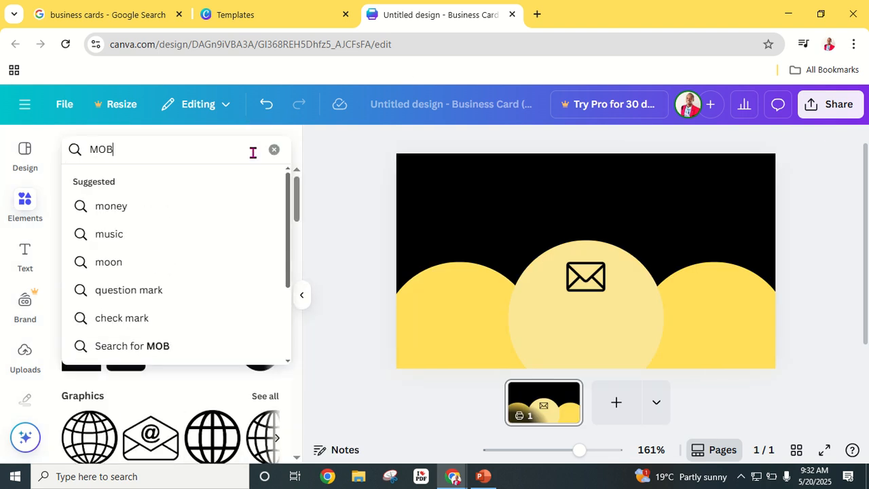
type("ILE")
key("Return")
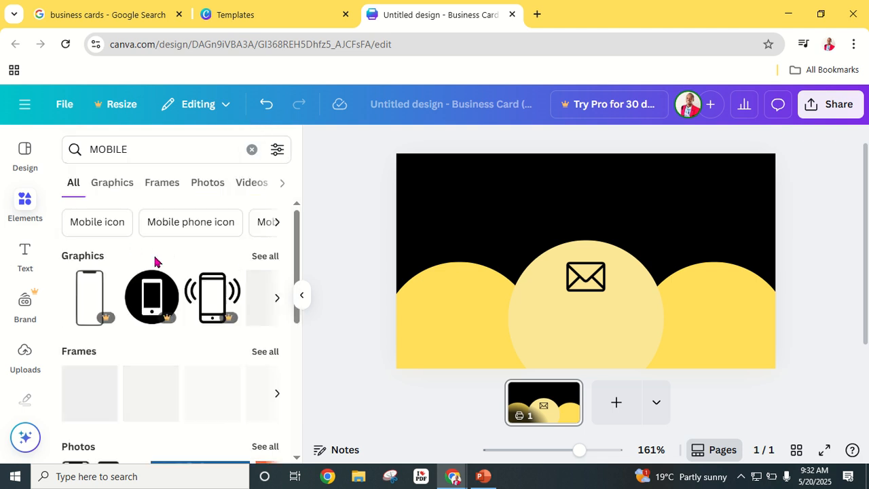
left_click(113, 183)
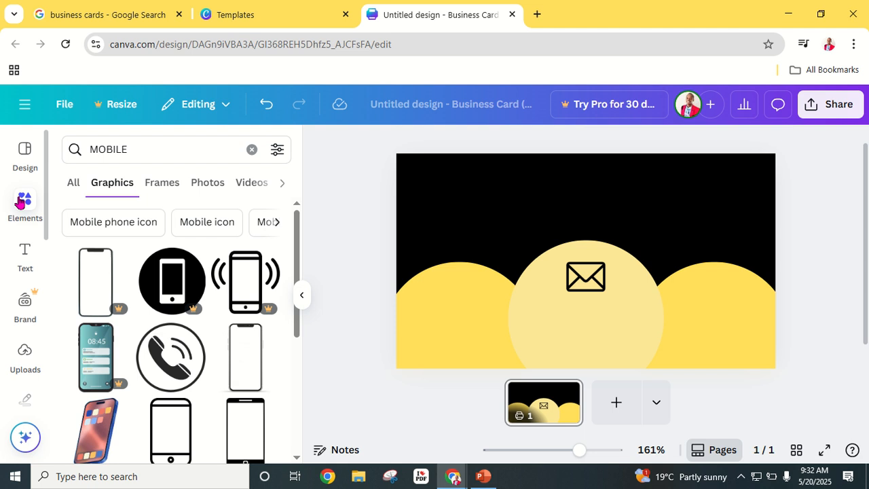
scroll(190, 319, "down", 3)
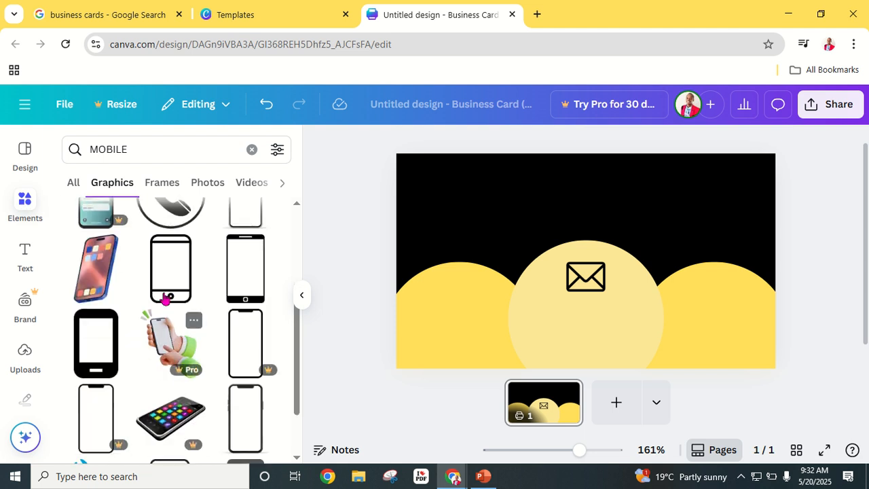
- Place the outline phone graphic on the left yellow circle and shrink it
left_click_drag(167, 273, 451, 319)
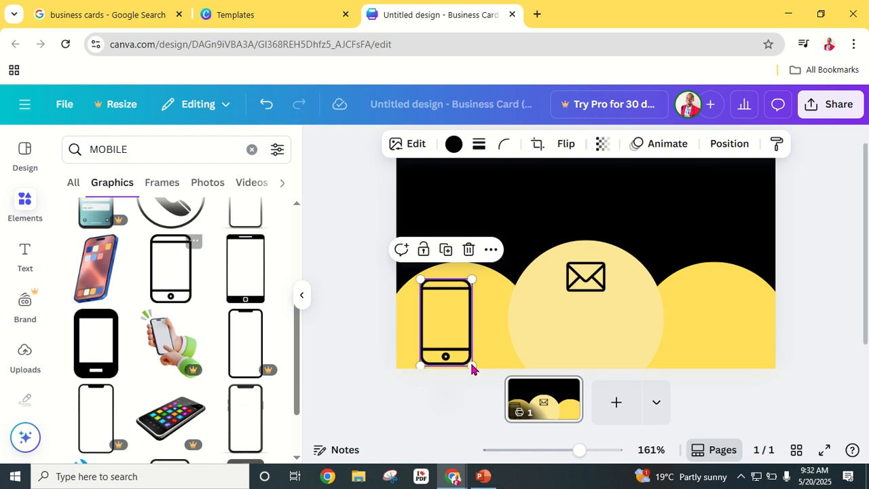
left_click_drag(468, 360, 453, 285)
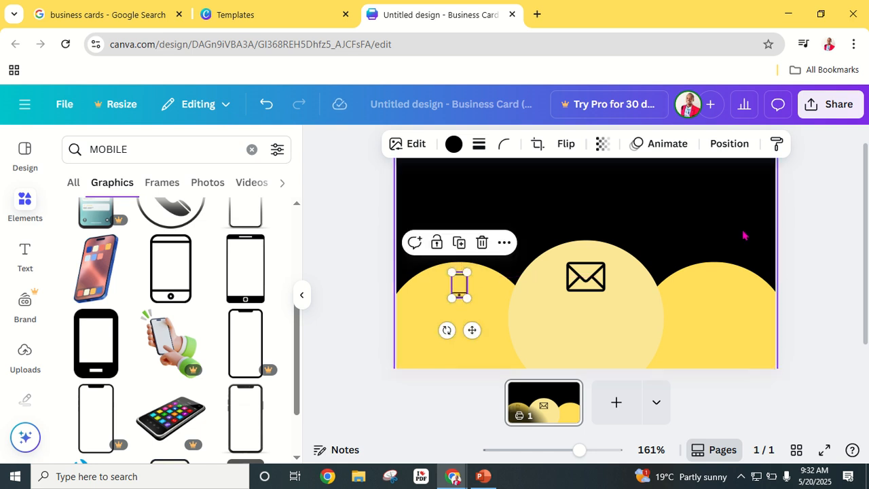
left_click(747, 241)
- Make the envelope icon on the middle circle smaller
left_click(587, 285)
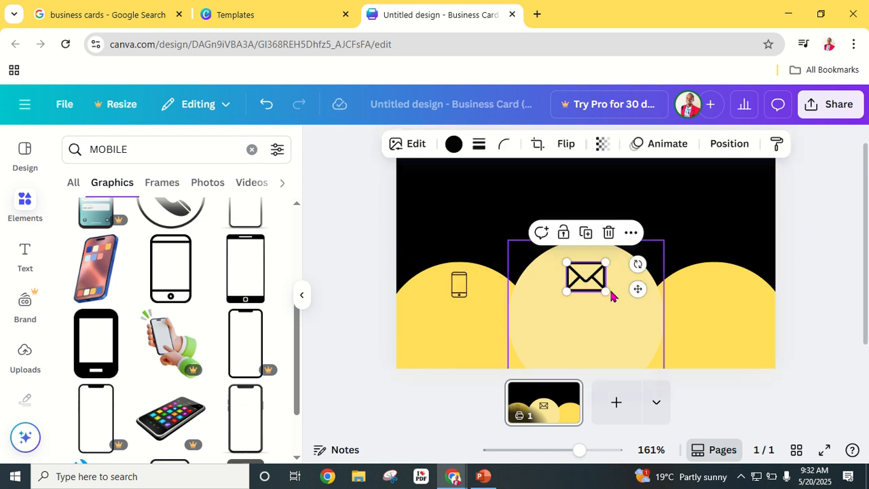
left_click_drag(605, 292, 586, 273)
left_click(797, 255)
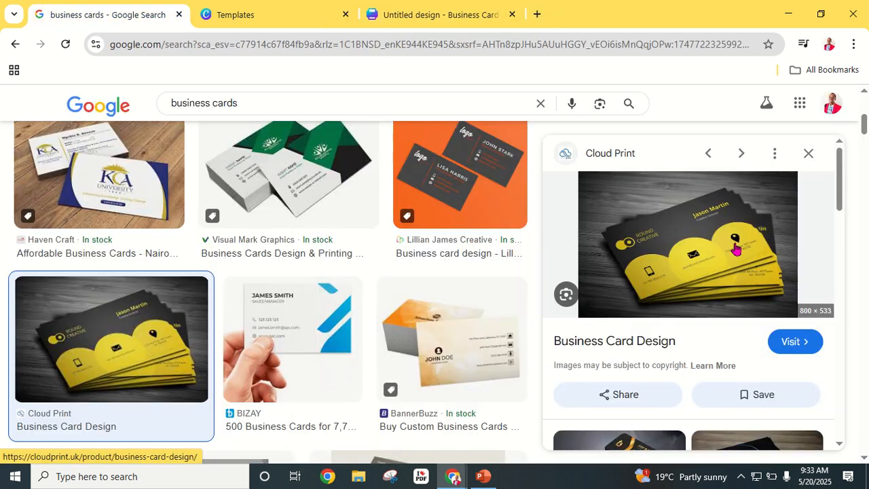
- Back in the design, search Elements for 'LOCATION' and browse the Graphics results
left_click(450, 13)
left_click(252, 150)
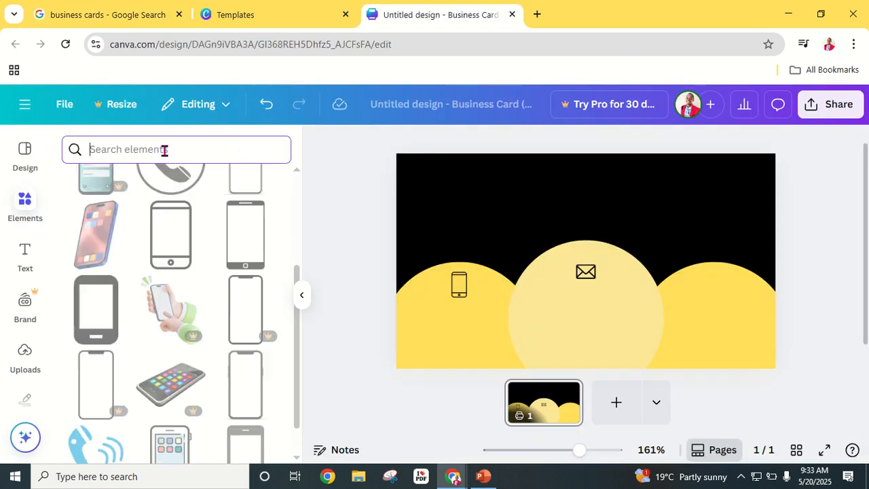
type("LO")
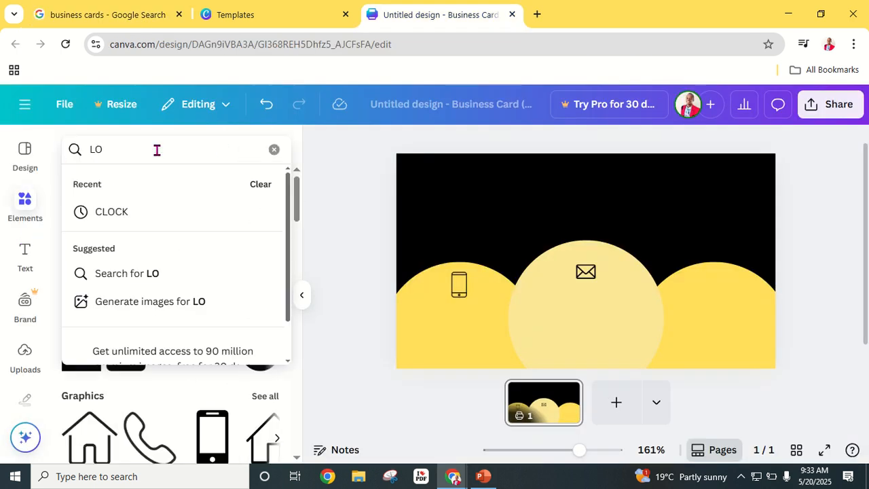
type("CATION")
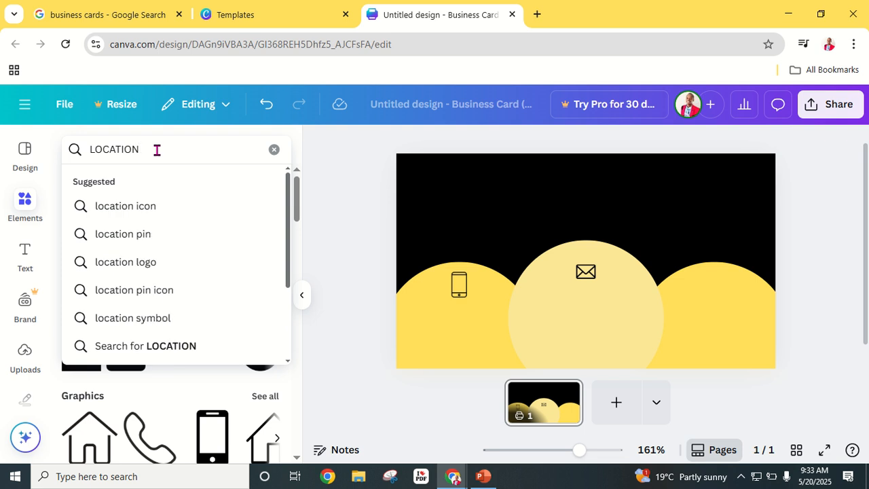
key("Return")
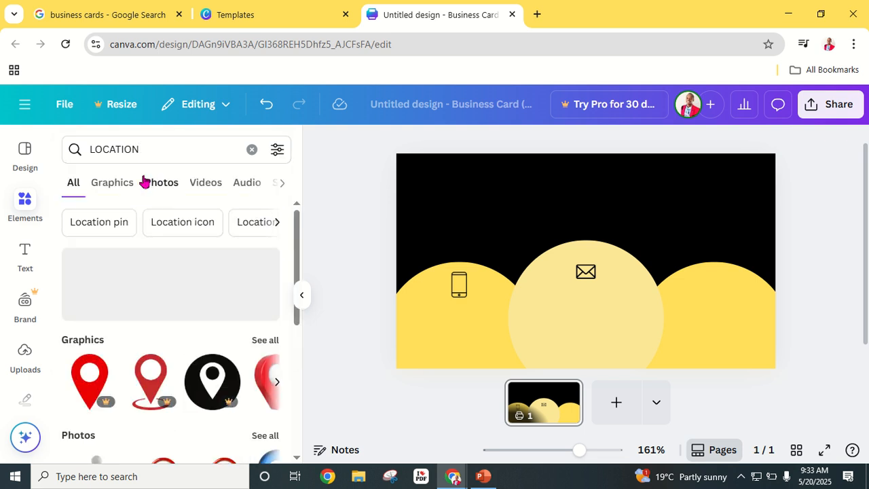
left_click(124, 181)
scroll(211, 321, "down", 1)
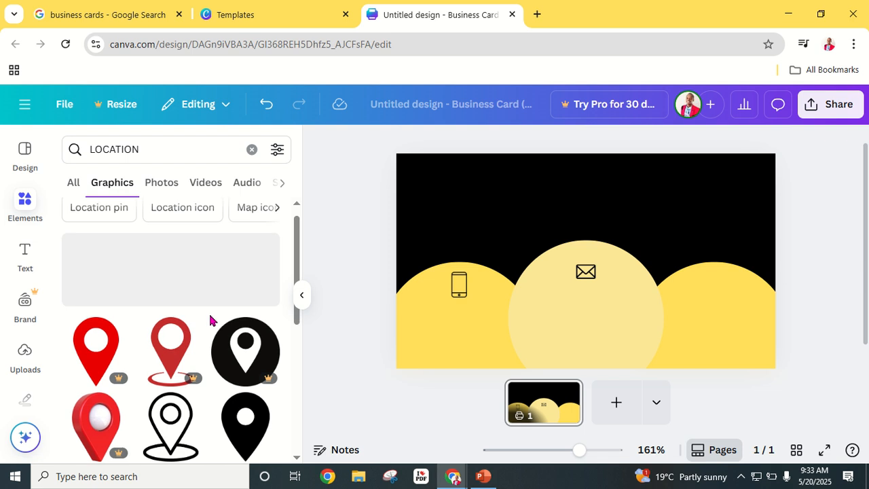
scroll(211, 321, "down", 2)
scroll(175, 325, "down", 5)
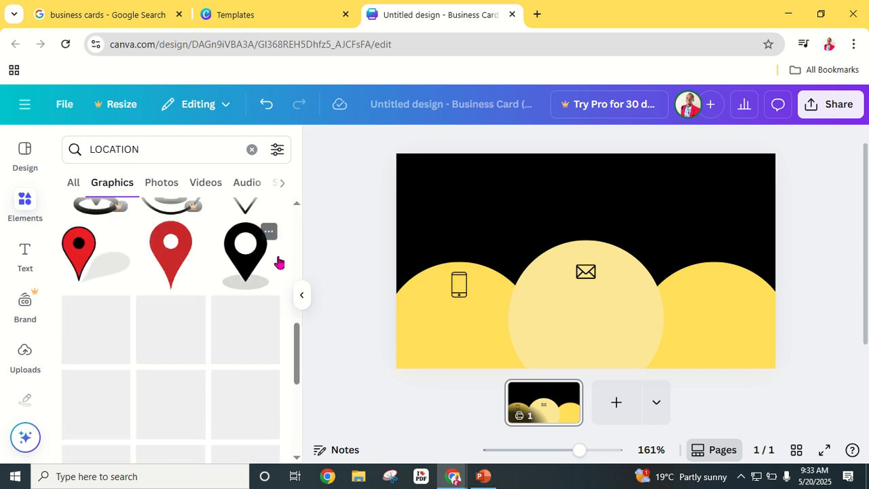
- Place a small black location pin on the right yellow circle and preview the card full screen
left_click_drag(278, 262, 706, 311)
left_click_drag(759, 351, 718, 282)
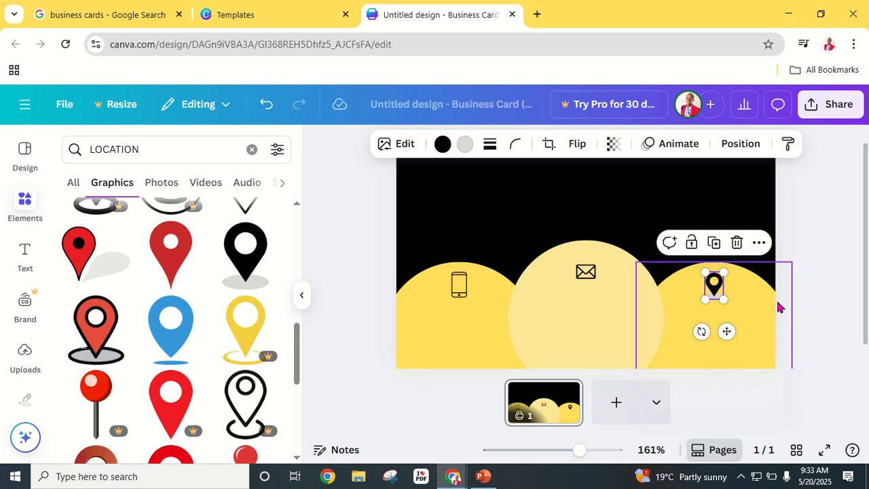
left_click(830, 254)
left_click(713, 289)
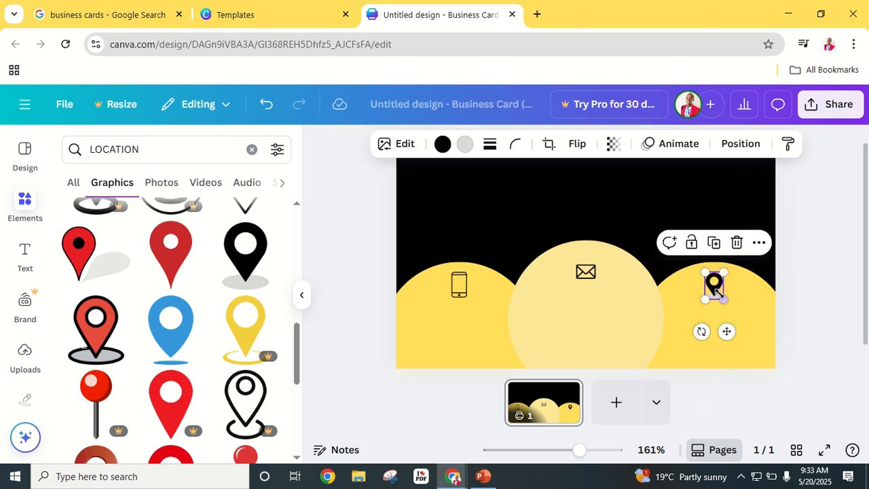
left_click_drag(721, 299, 723, 296)
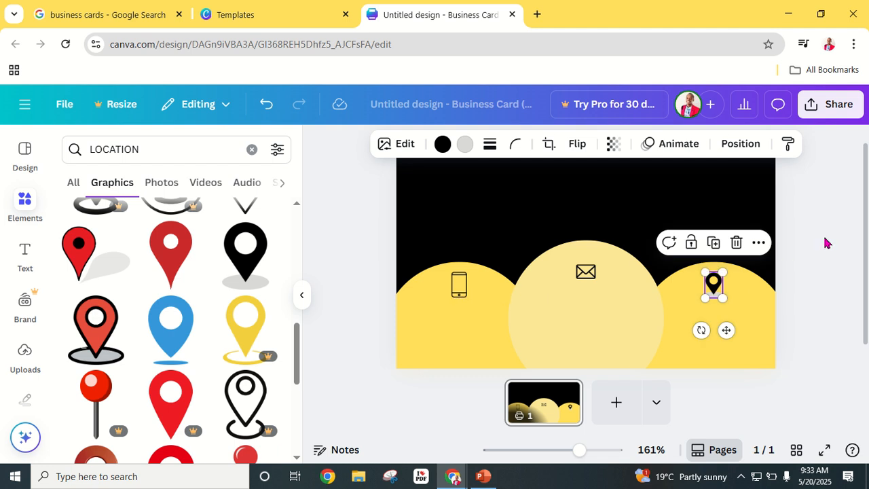
left_click(826, 243)
left_click(821, 450)
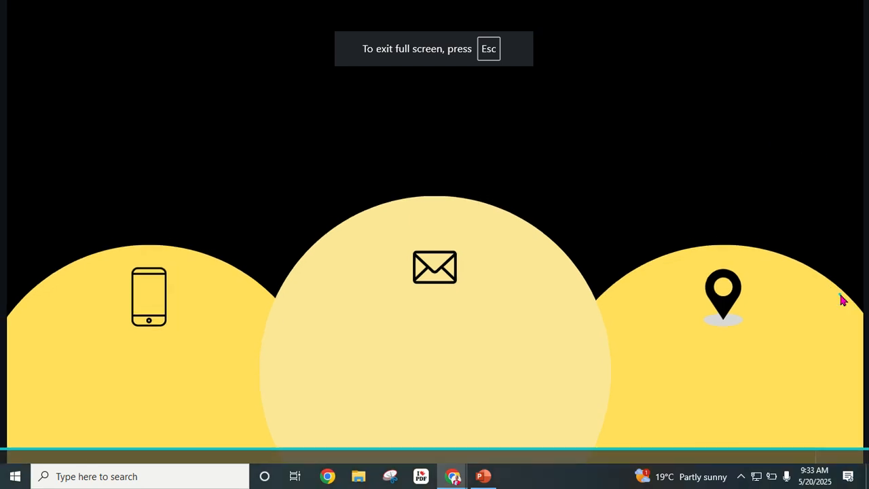
- Leave the full-screen preview, show the Text options, and check the reference card before returning
key("Escape")
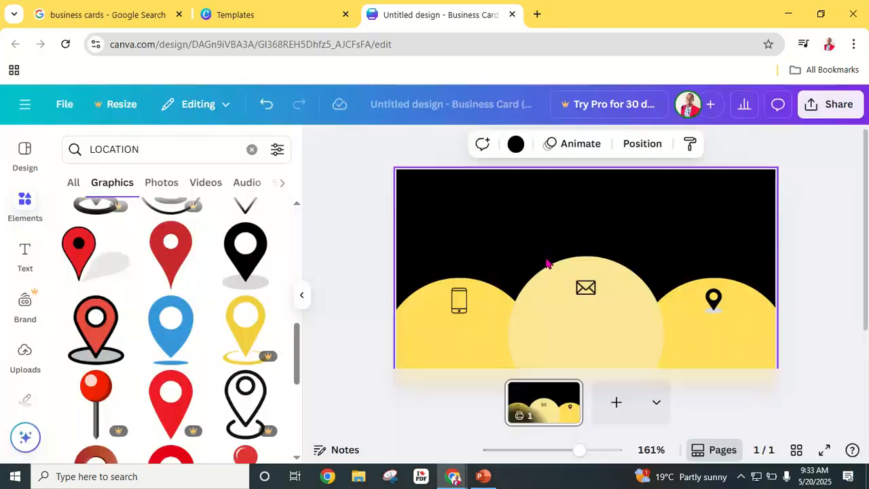
left_click(351, 242)
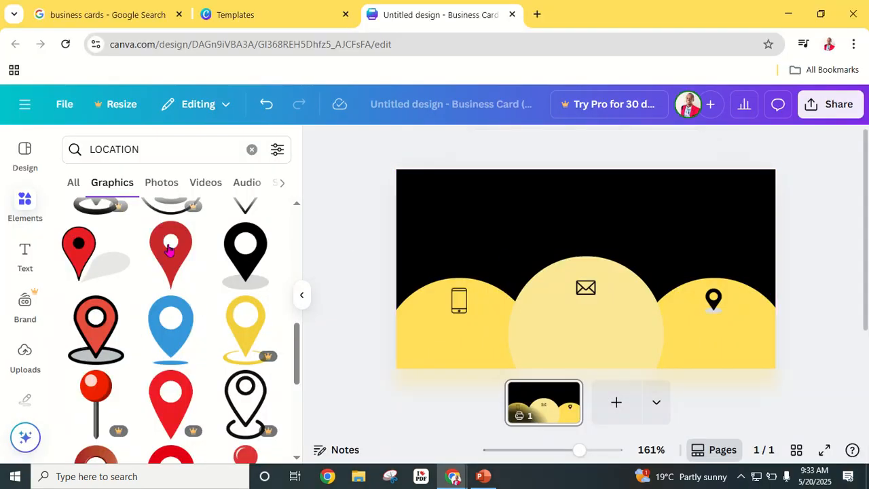
left_click(25, 252)
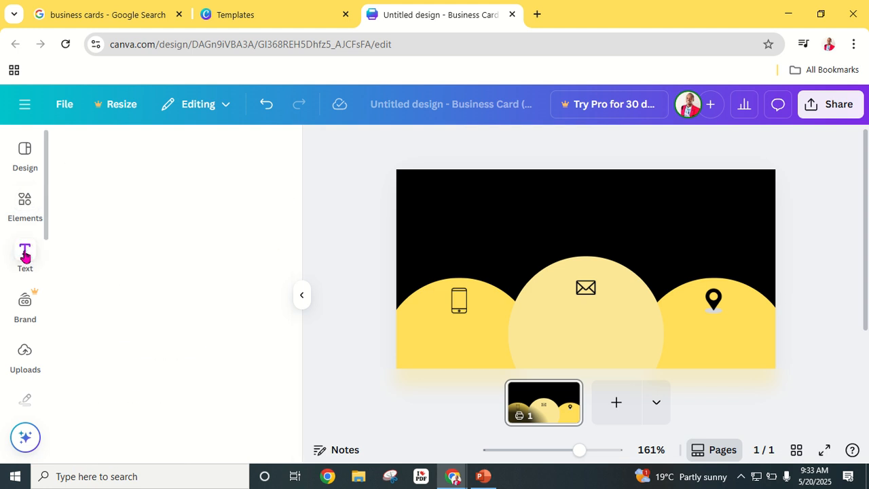
left_click(95, 15)
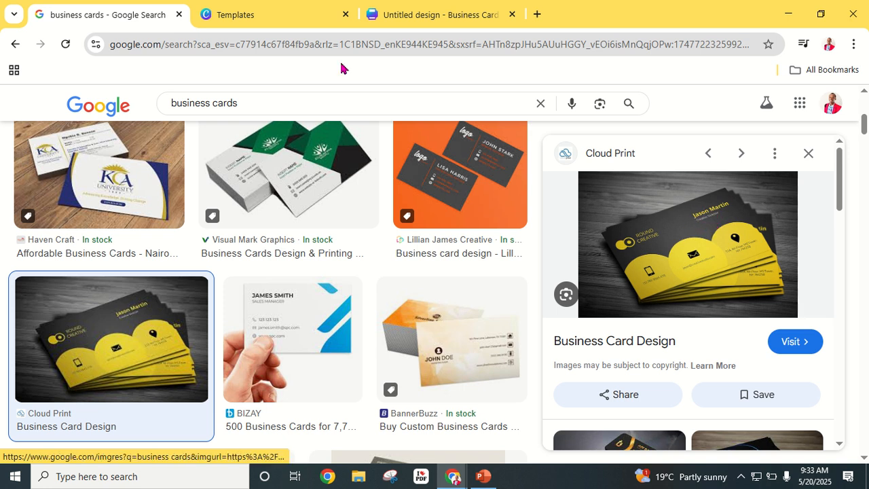
left_click(453, 13)
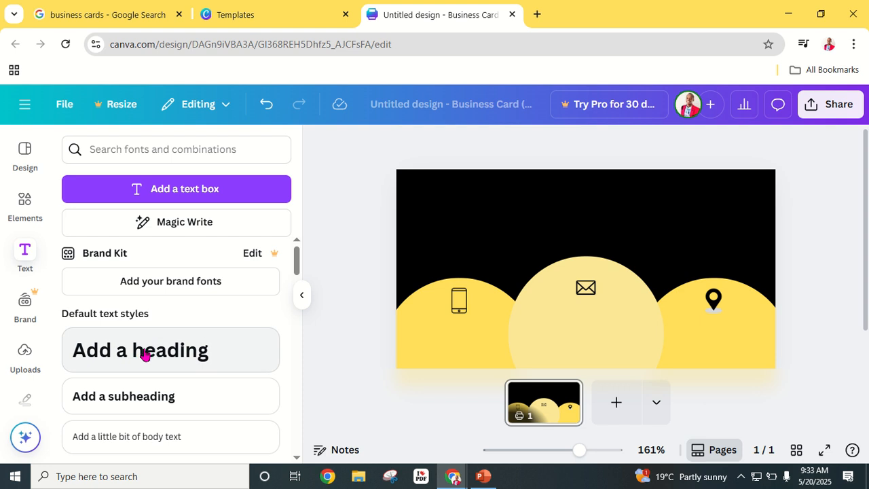
- Add a heading at the card's top right and make its text white
left_click_drag(144, 353, 581, 227)
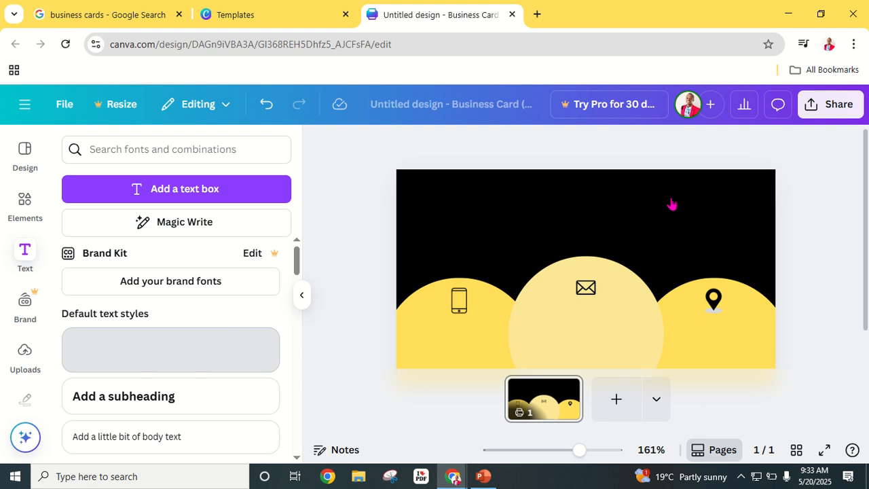
left_click_drag(692, 218, 693, 209)
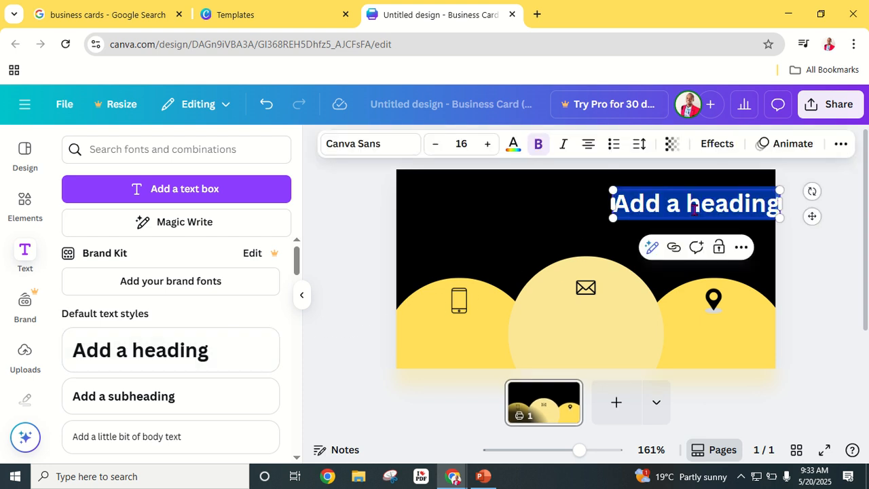
left_click(512, 145)
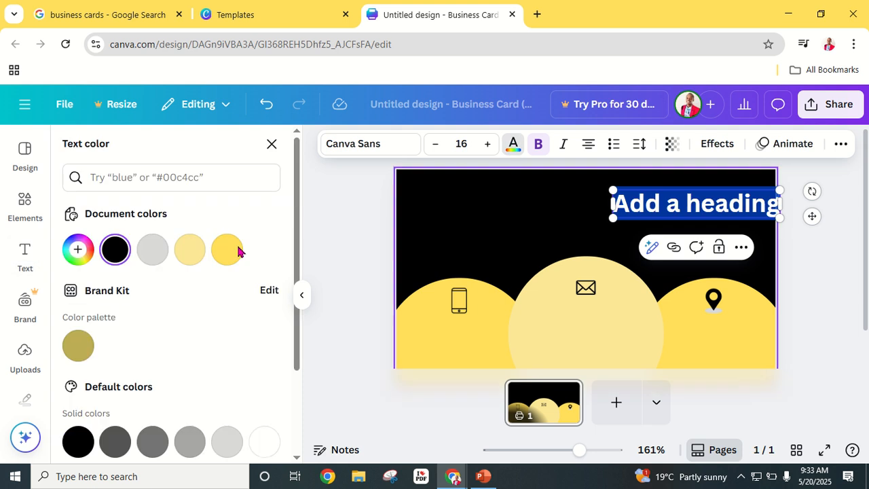
left_click(265, 441)
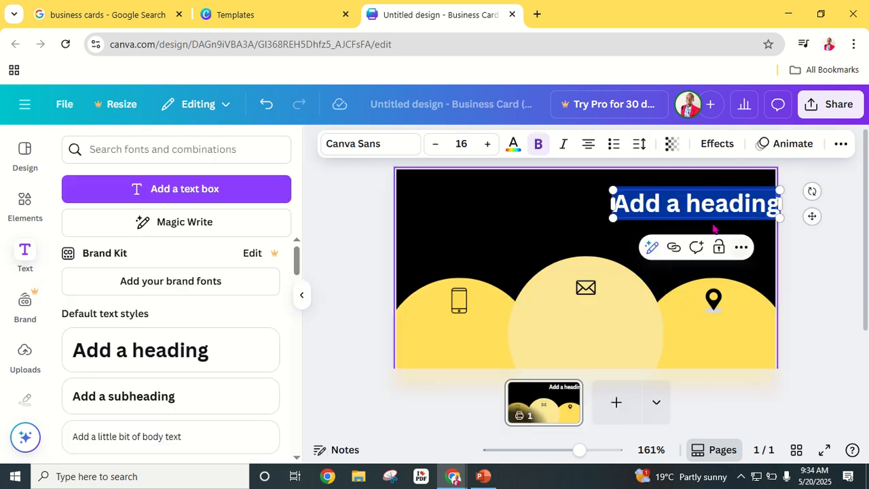
- Replace the heading with the cardholder's name and 'AI consultant' on a second line
left_click(708, 208)
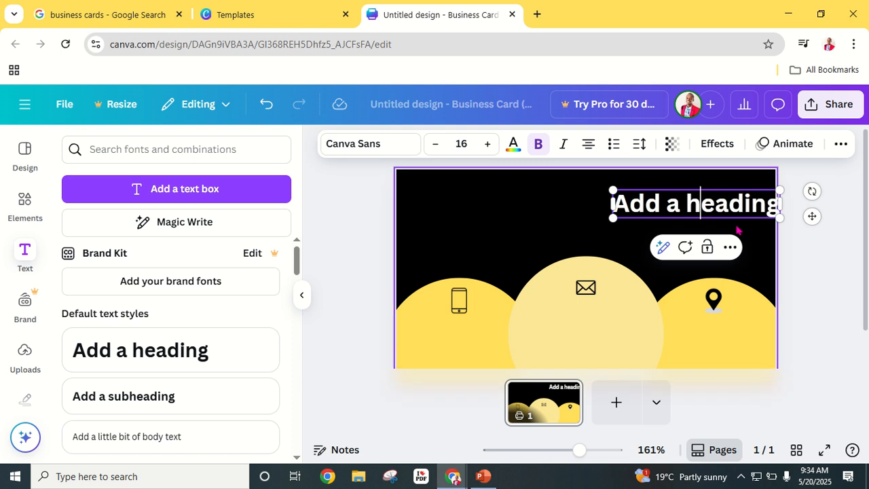
key("ctrl+a")
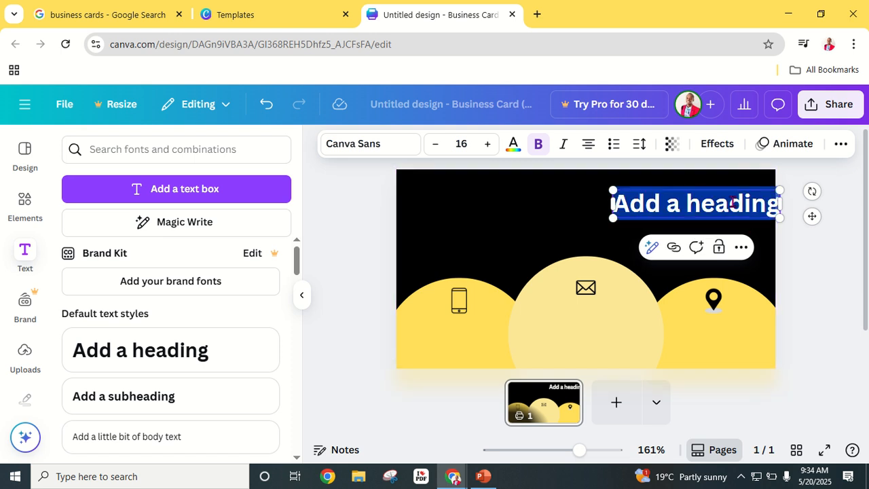
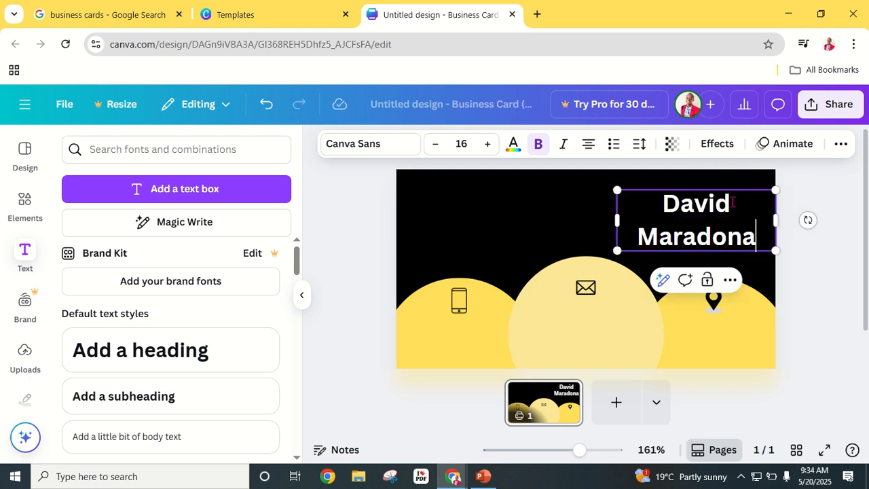
key("Return")
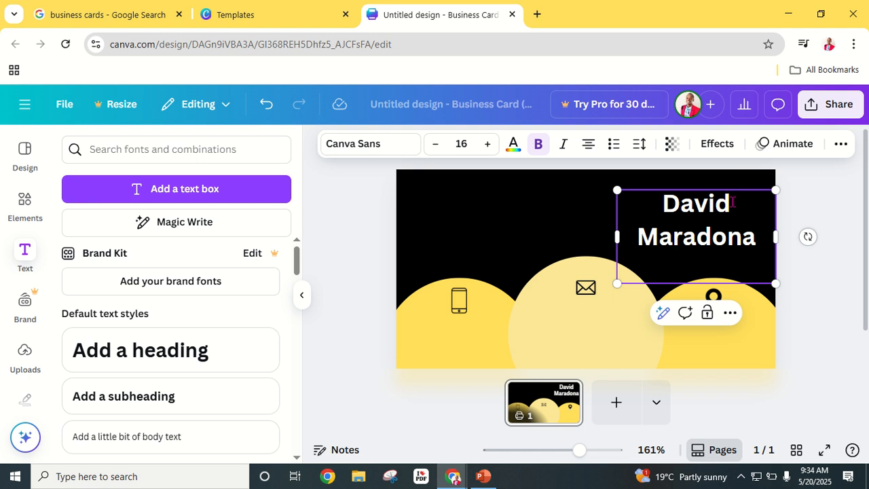
type("Al")
type(" consu")
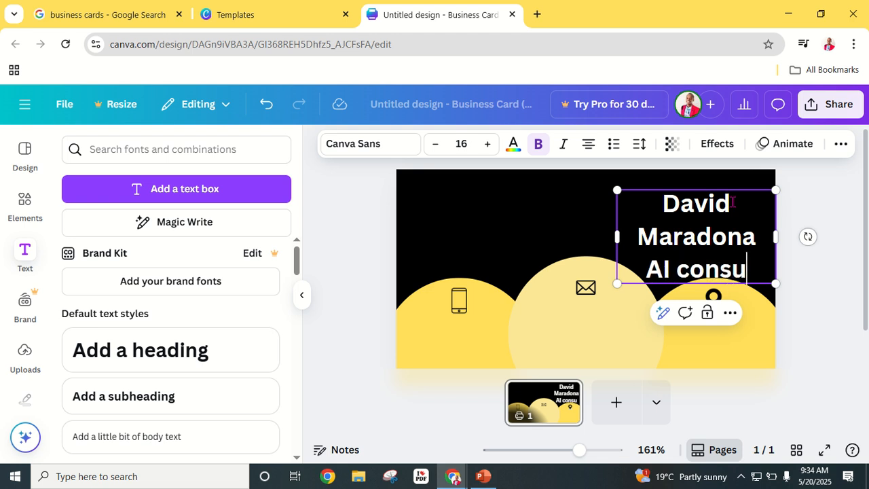
type("ltant")
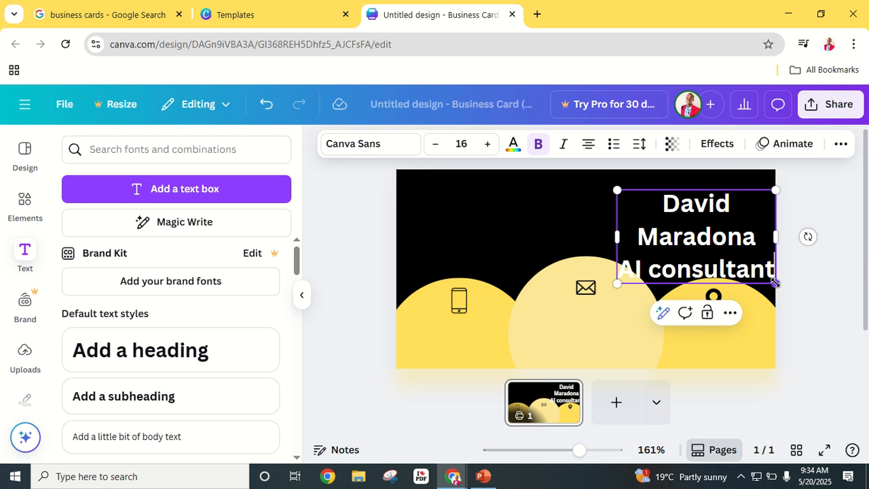
- Resize the heading to about 11.4 pt across two lines and nudge it upward
left_click_drag(775, 282, 730, 256)
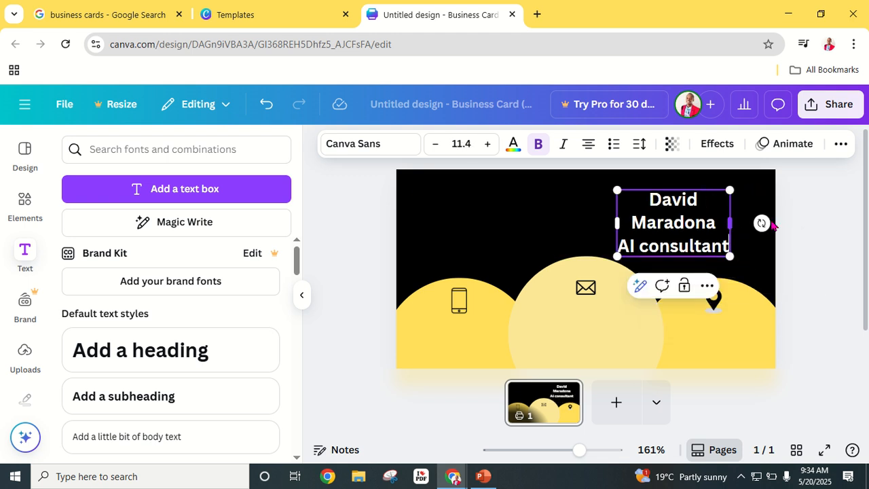
left_click_drag(772, 225, 780, 216)
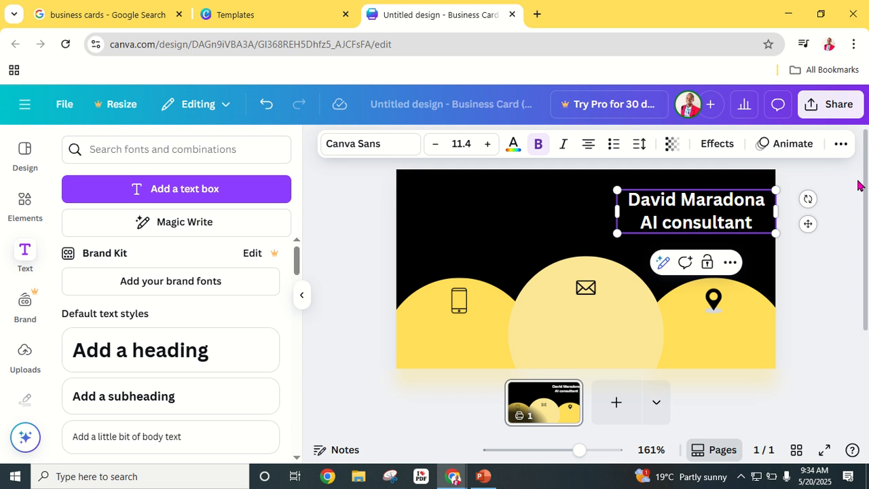
left_click(799, 213)
left_click_drag(710, 215, 712, 205)
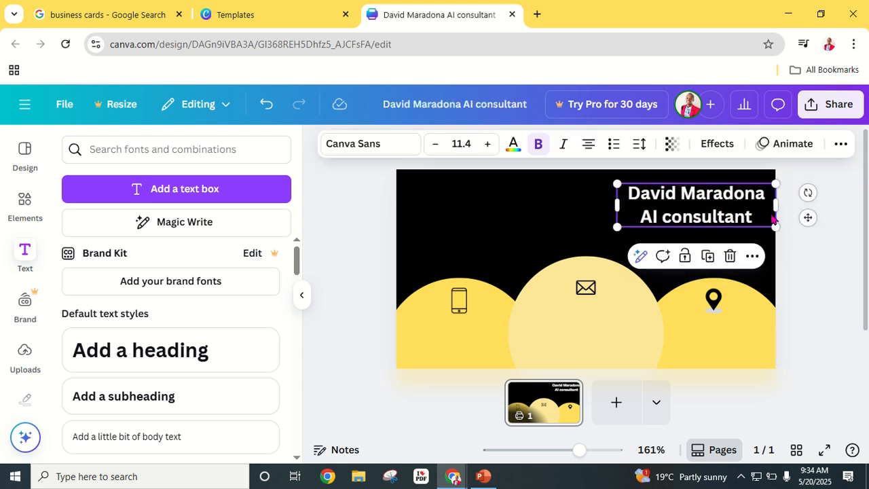
left_click(816, 250)
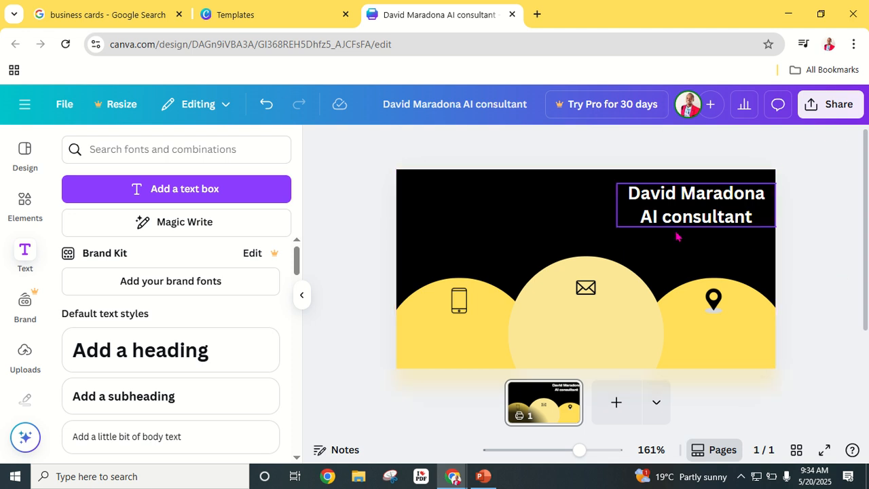
- Apply an Outline effect with a black outline colour to the name and title text
left_click(692, 216)
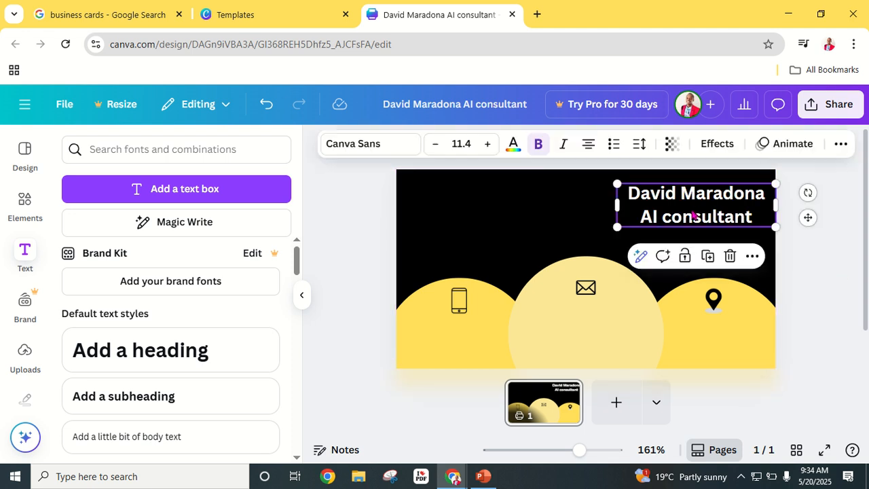
left_click(715, 146)
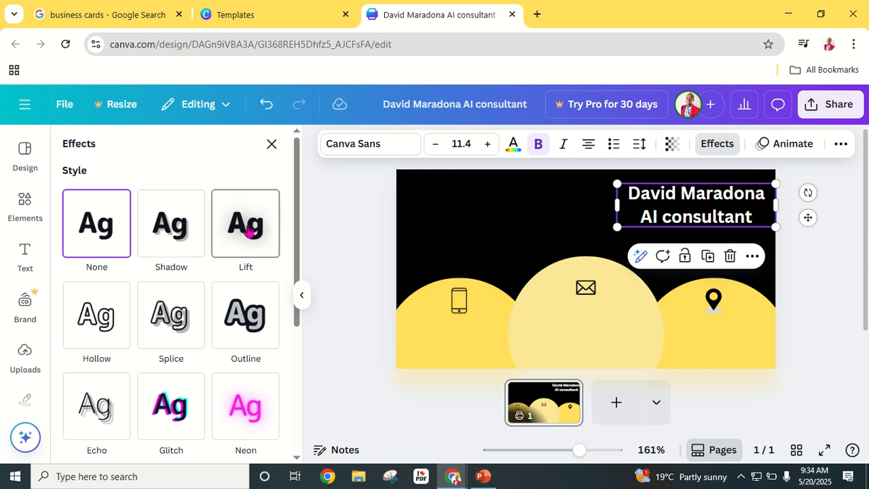
left_click(245, 313)
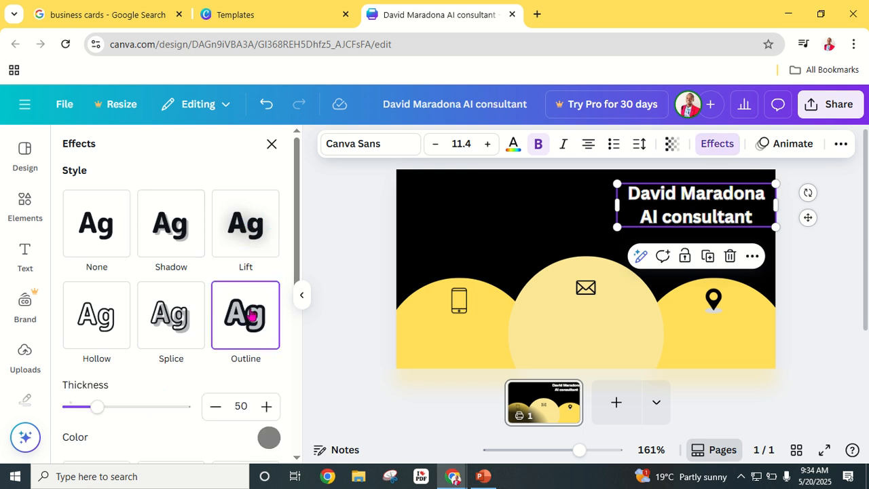
left_click(266, 435)
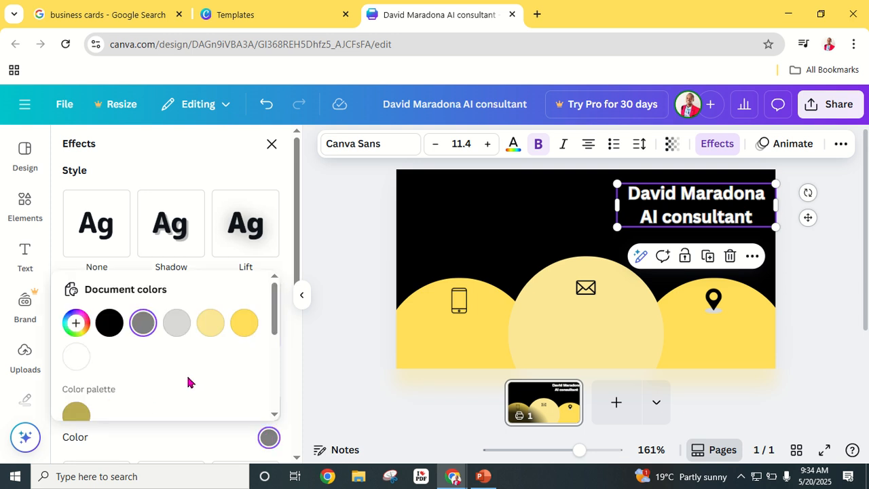
left_click(119, 326)
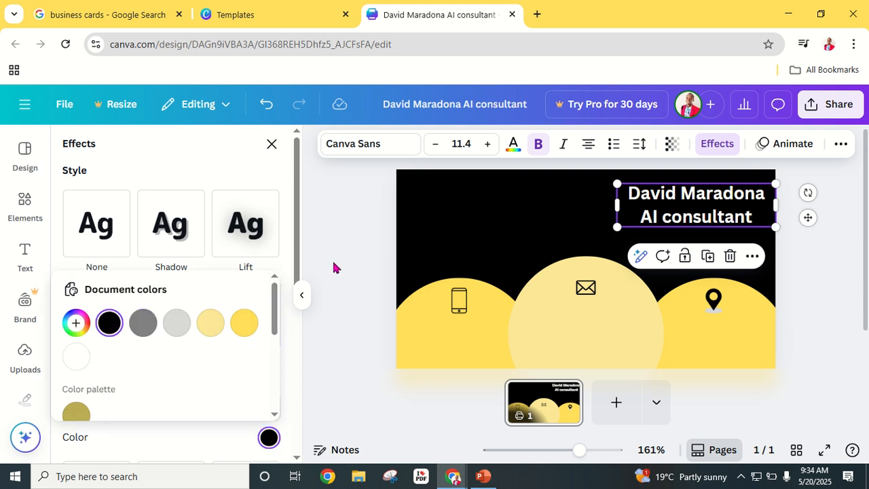
- Close Effects, preview the card full screen, then resume editing the name and title text
left_click(717, 144)
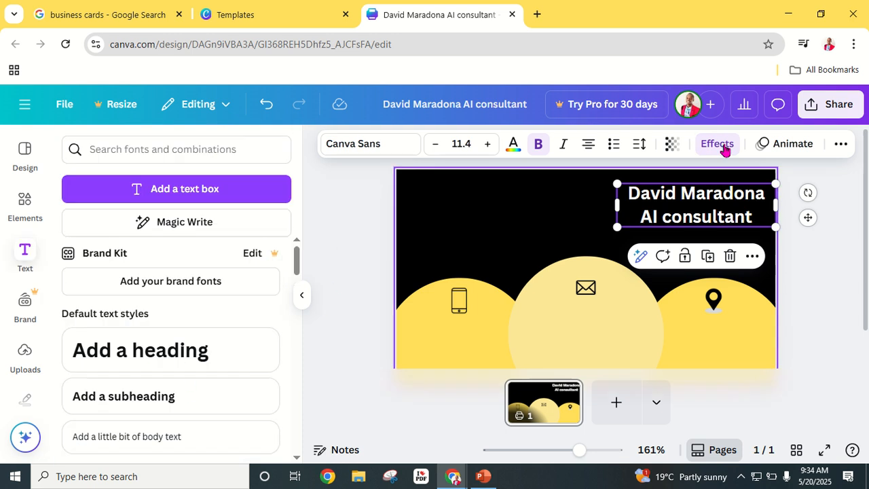
left_click(825, 262)
left_click(824, 450)
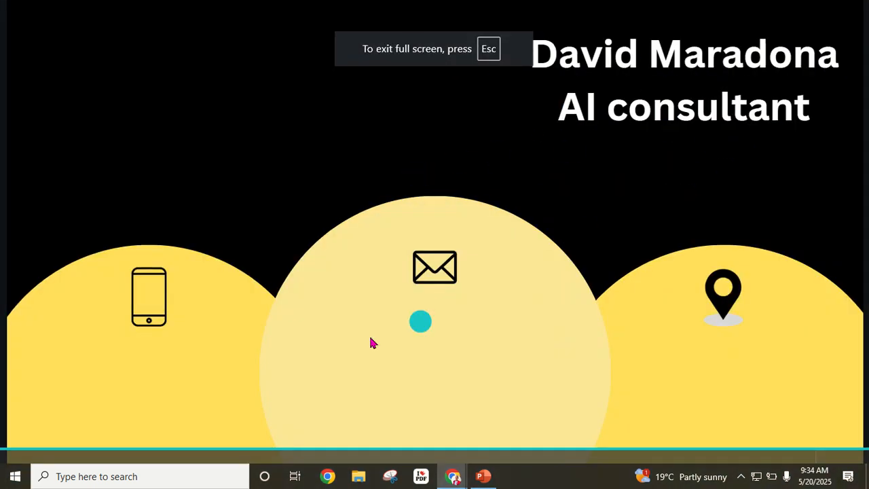
key("Escape")
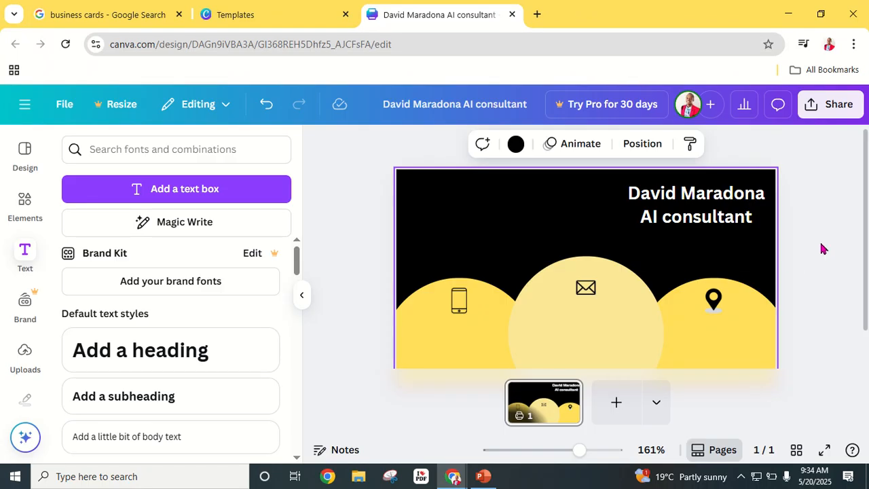
left_click(730, 222)
left_click(754, 219)
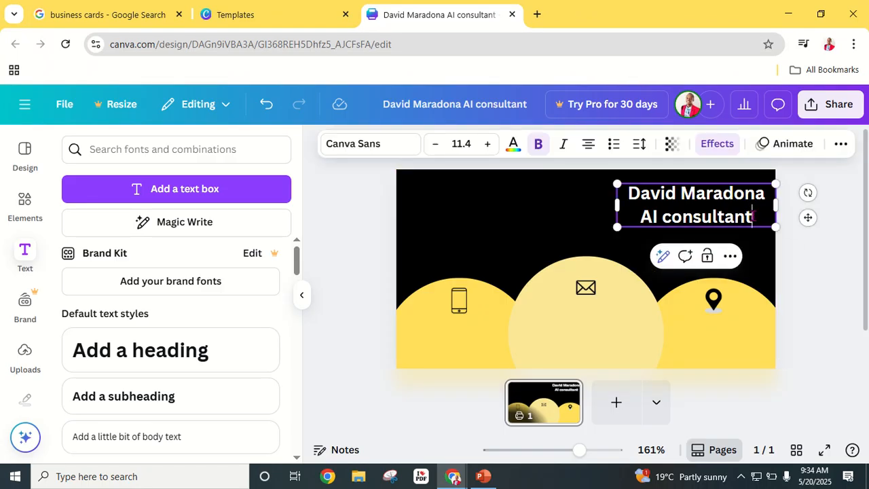
- Colour the 'AI consultant' line lime (#c1ff72), then bring up the Elements library
left_click_drag(635, 221, 618, 222)
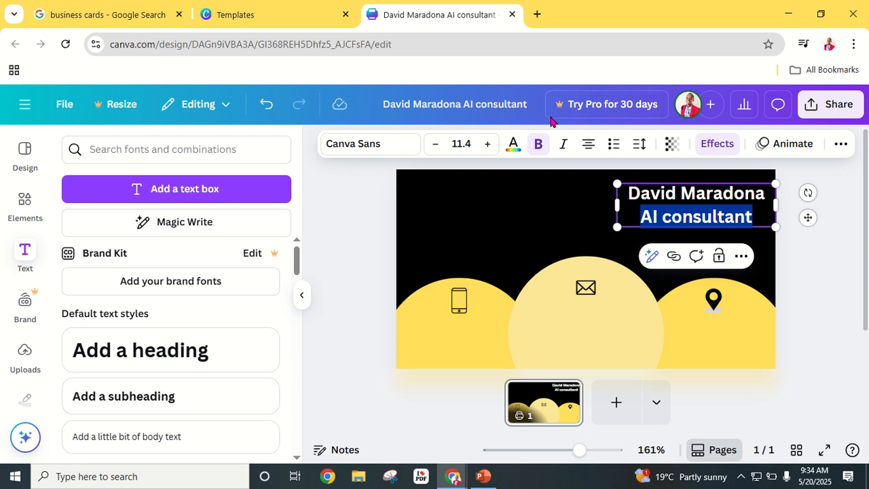
left_click(514, 144)
scroll(200, 316, "down", 3)
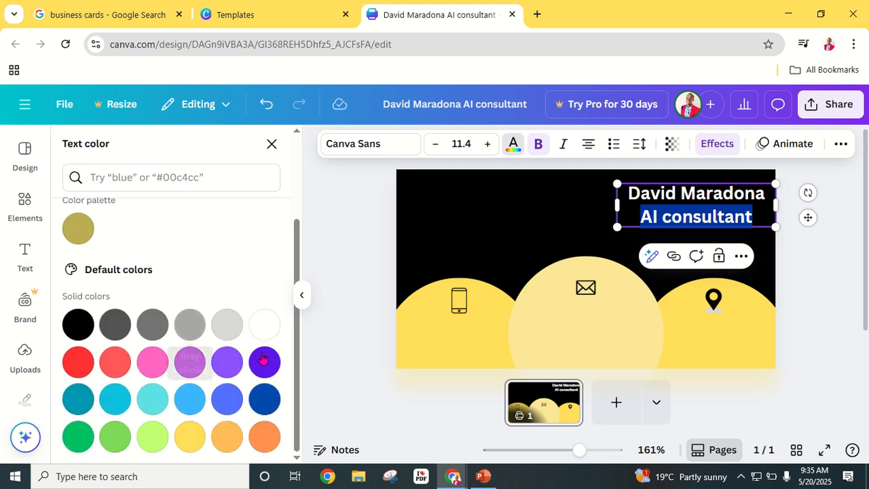
left_click(265, 399)
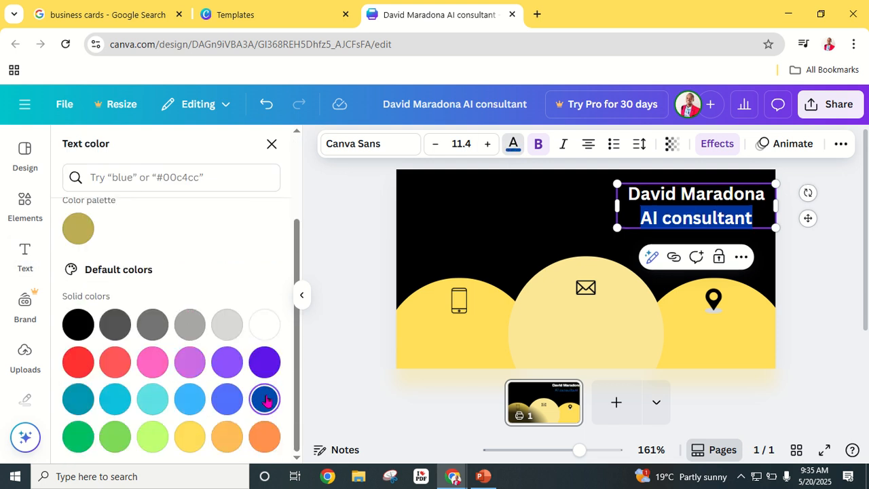
left_click(153, 437)
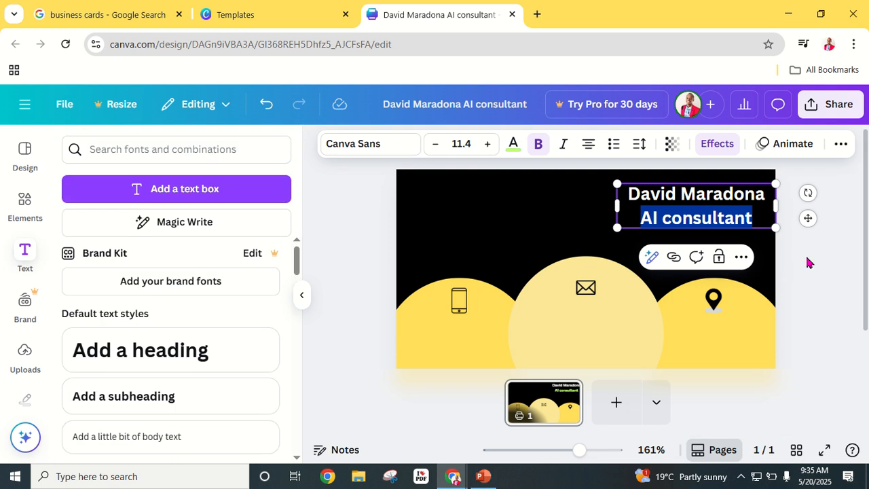
left_click(808, 263)
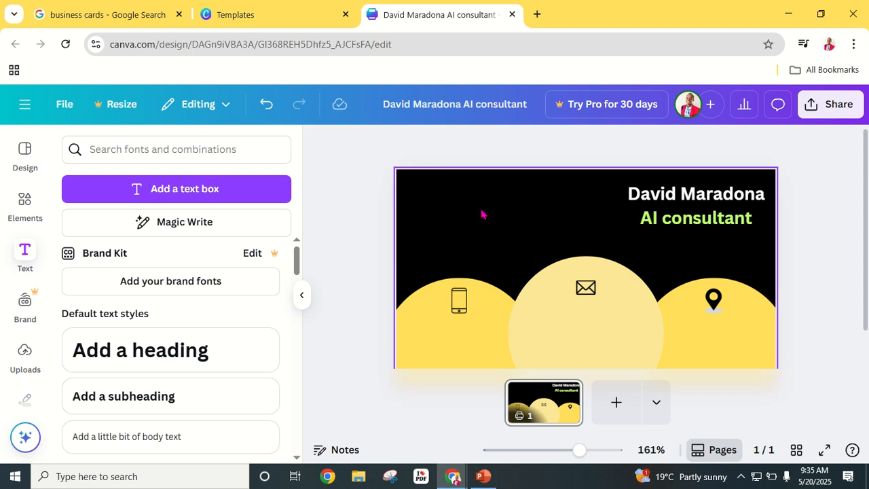
left_click(27, 202)
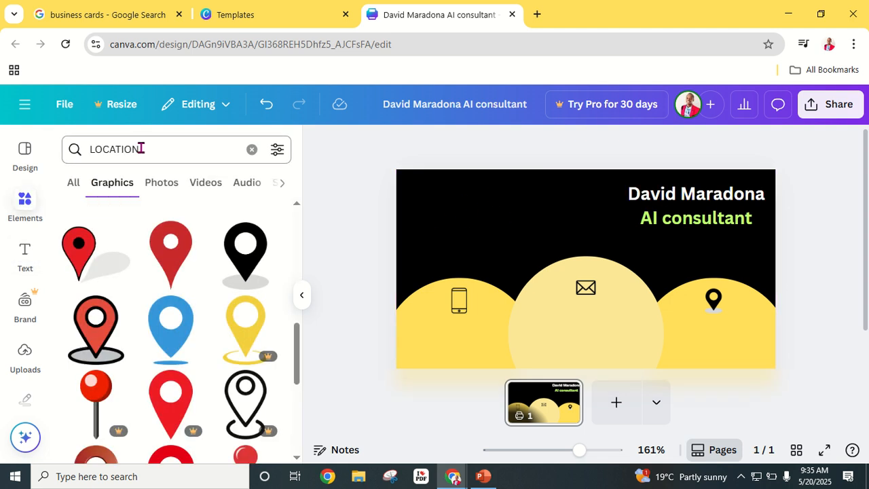
- Search graphics for 'artificial intelligence' and browse the brain, robot and circuit illustrations
left_click(141, 149)
left_click(251, 148)
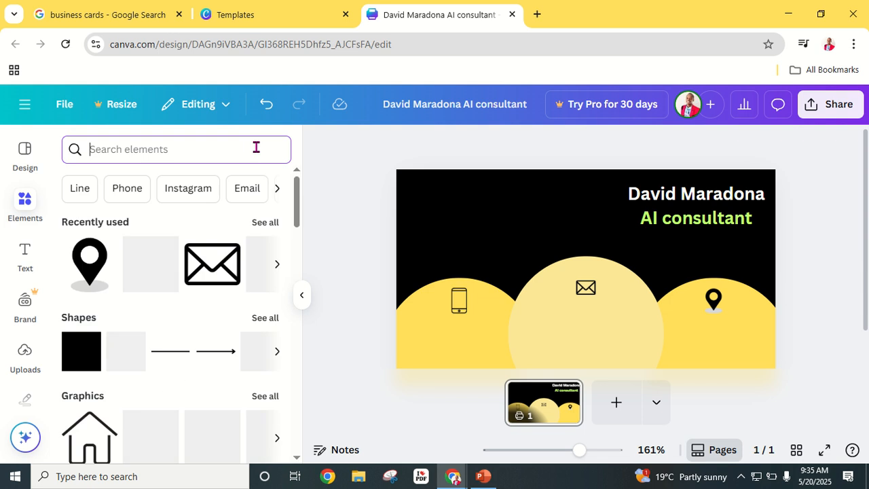
type("artifi")
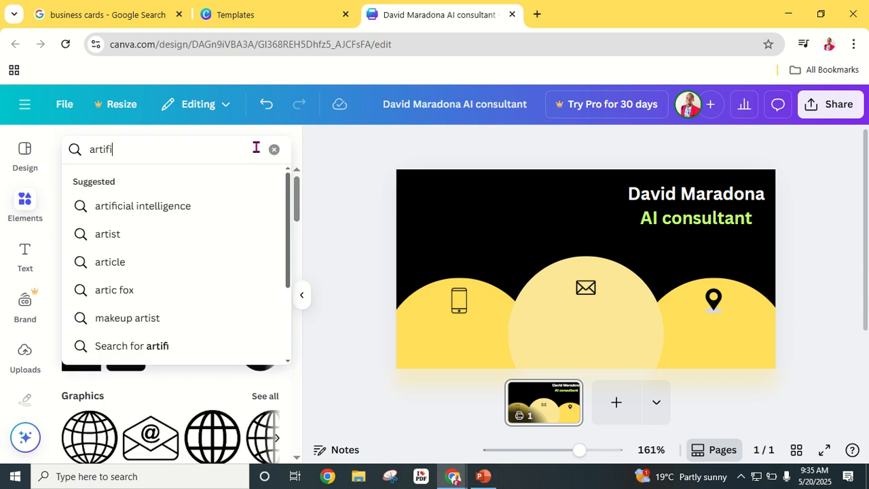
type("cial i")
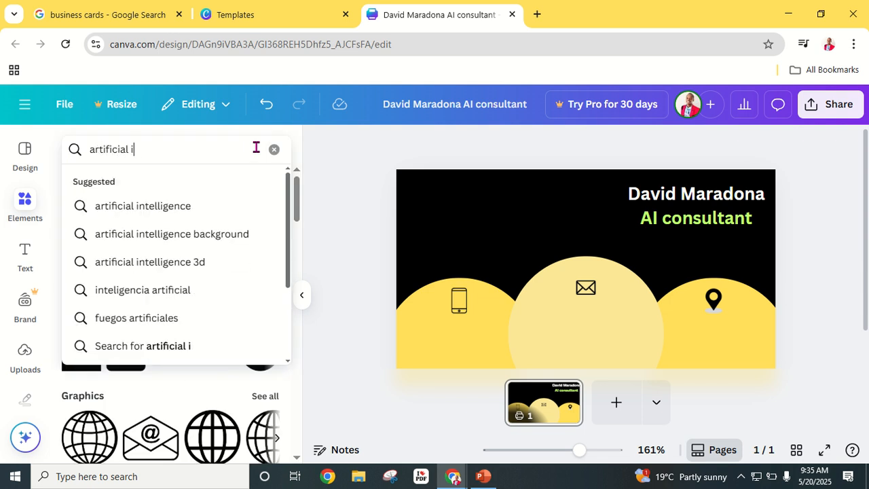
type("ntelligence")
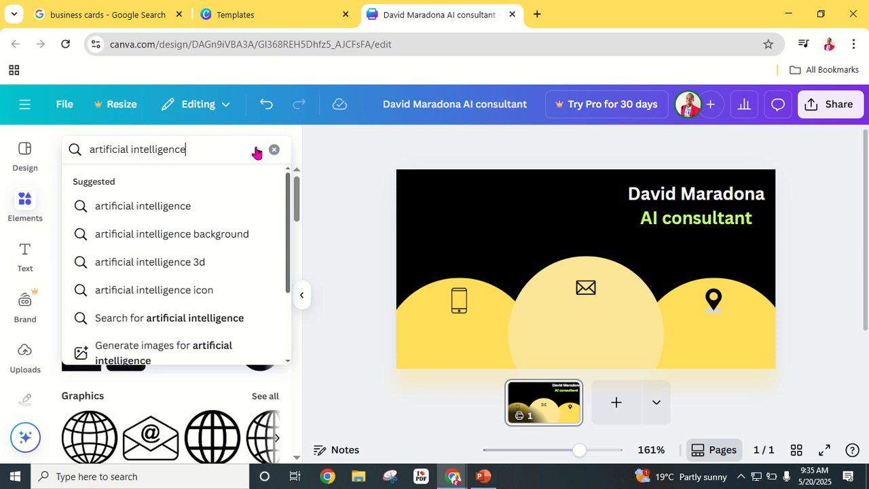
key("Return")
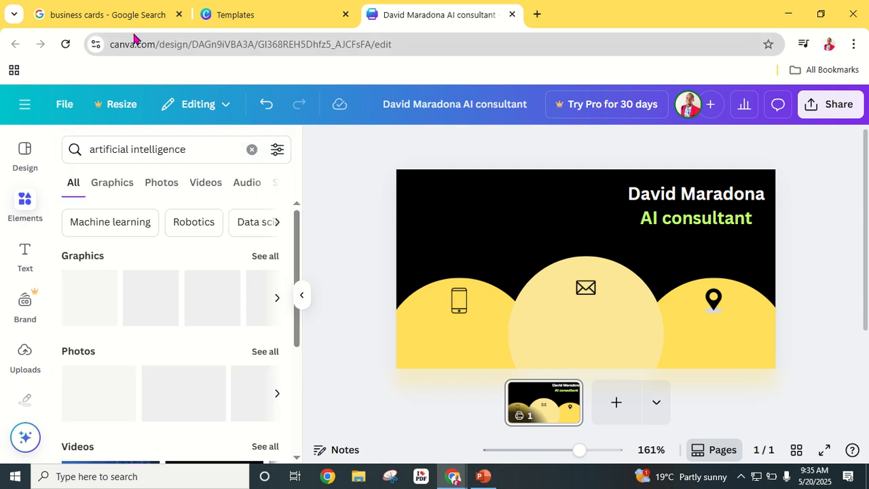
left_click(121, 185)
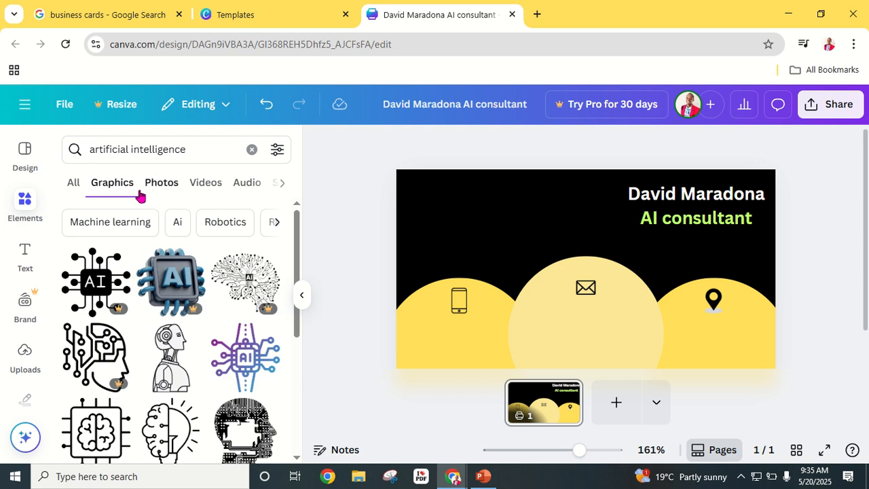
scroll(115, 311, "down", 3)
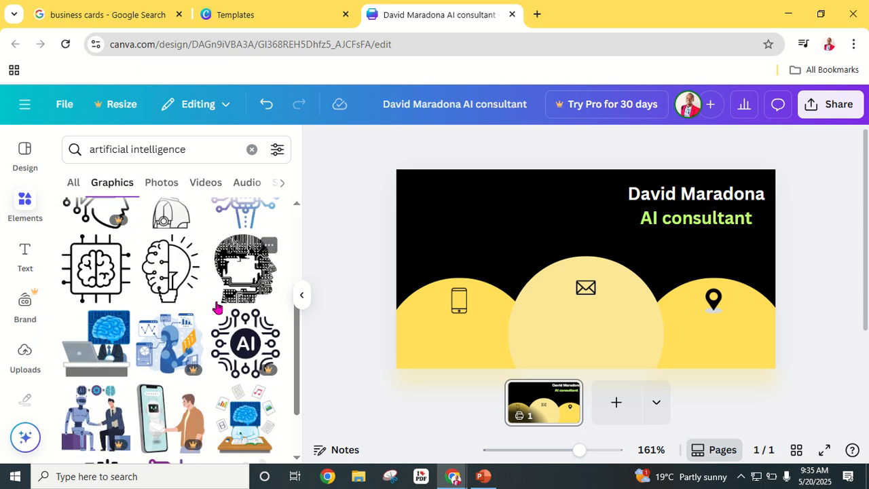
scroll(143, 316, "down", 1)
scroll(163, 312, "up", 2)
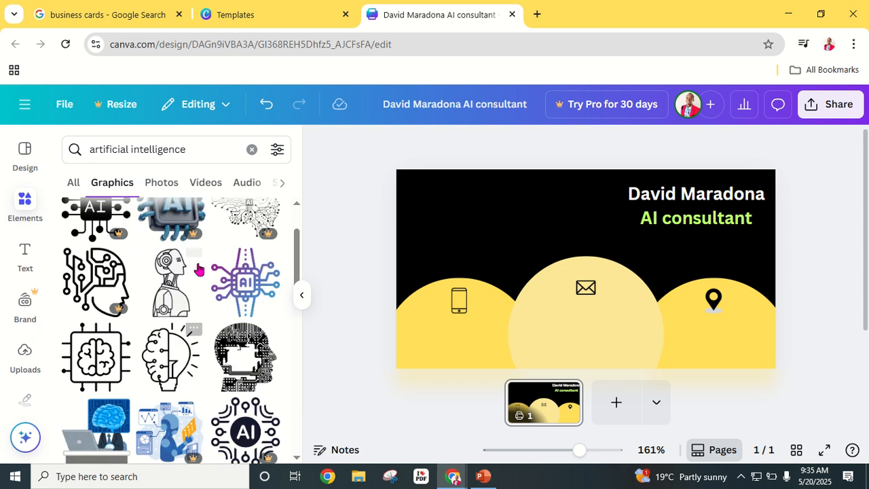
scroll(176, 307, "up", 1)
scroll(178, 306, "down", 8)
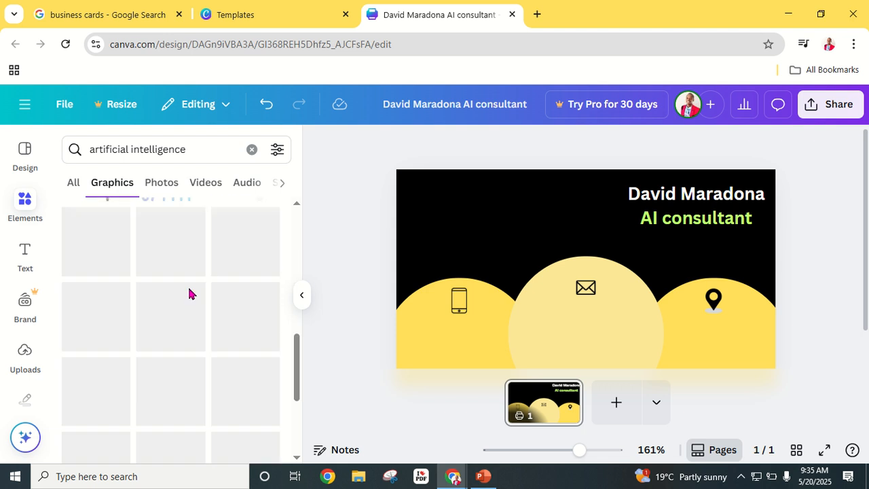
scroll(191, 292, "up", 2)
scroll(191, 292, "down", 3)
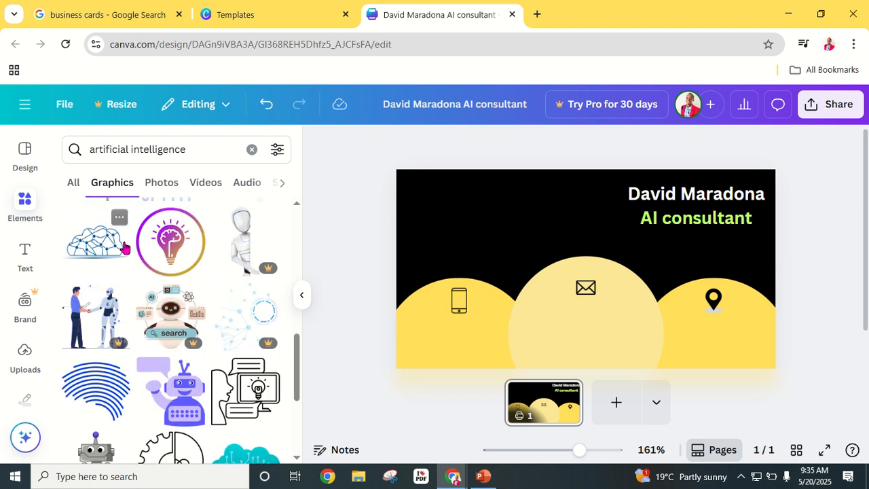
scroll(191, 272, "down", 3)
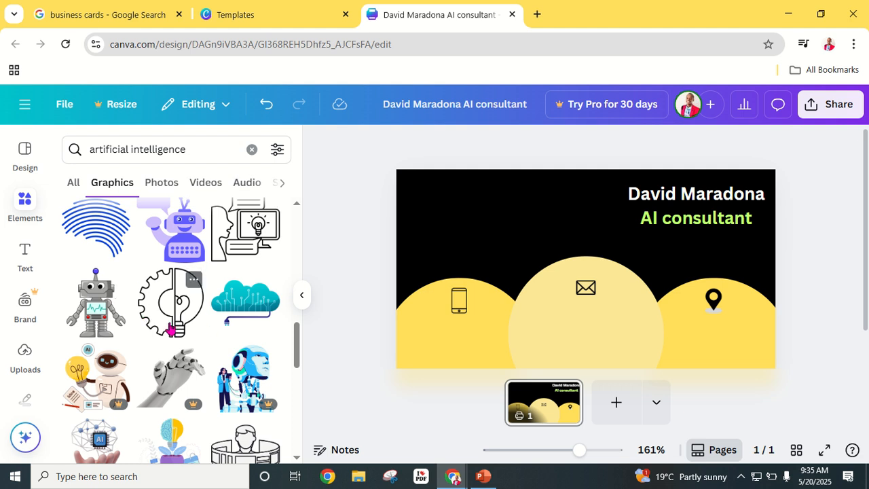
scroll(246, 324, "up", 2)
scroll(246, 324, "down", 4)
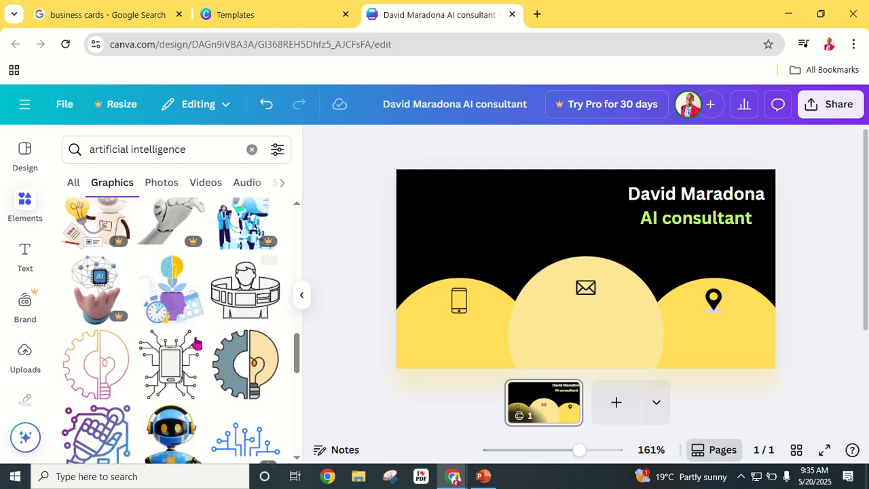
scroll(188, 344, "down", 3)
scroll(200, 351, "up", 3)
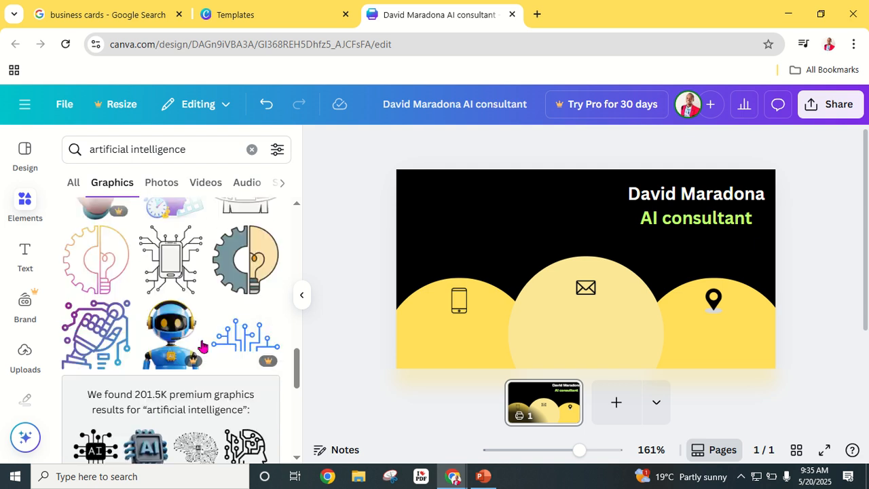
- Place the gear-and-lightbulb graphic in the black card's top-left corner and select it
left_click_drag(272, 376, 465, 227)
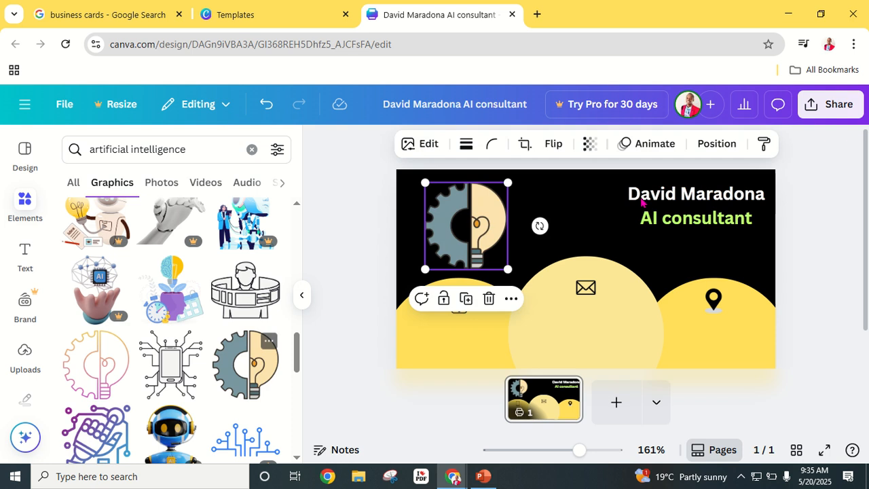
left_click(835, 218)
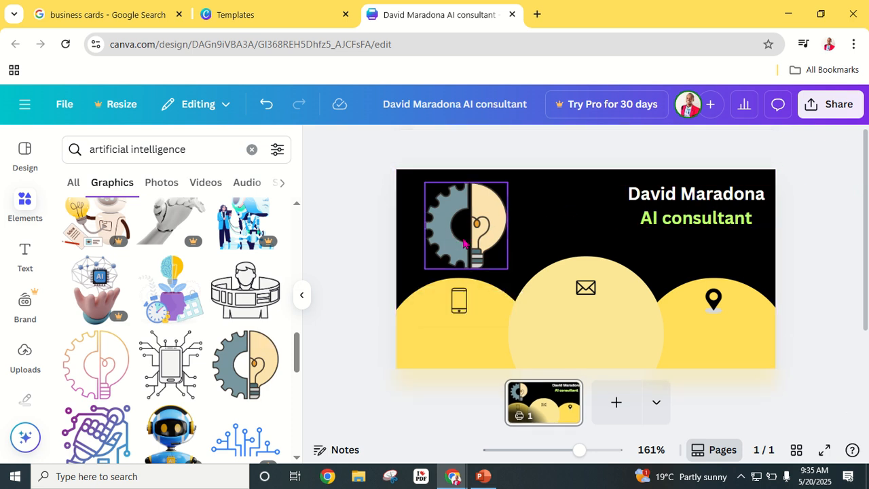
left_click(438, 228)
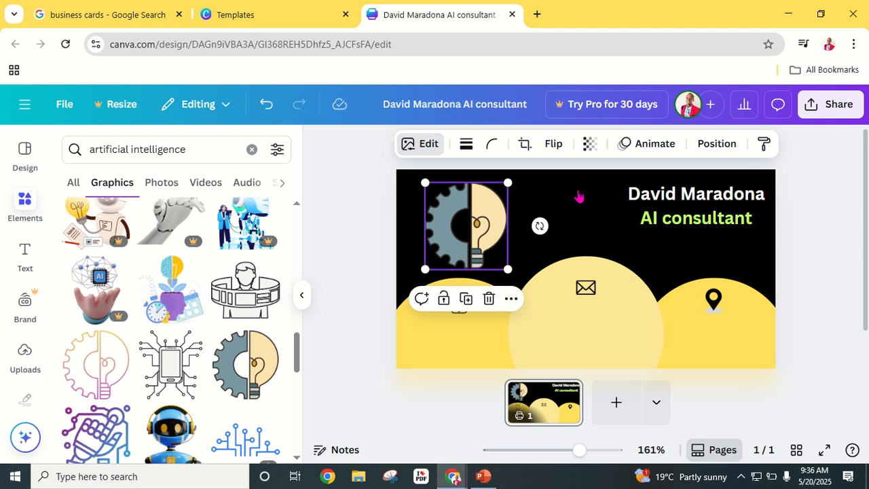
left_click(302, 294)
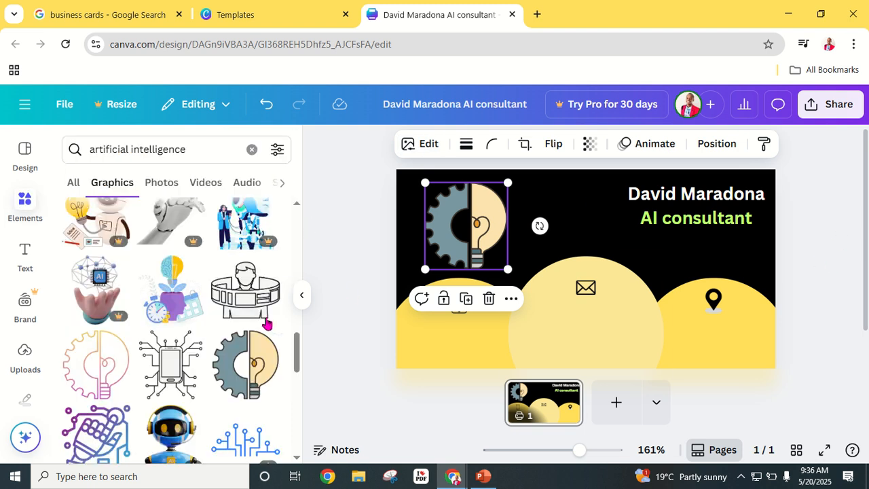
- Apply the Color Pop 'Outrun' filter to the gear-and-lightbulb graphic, turning it purple and orange
left_click(429, 144)
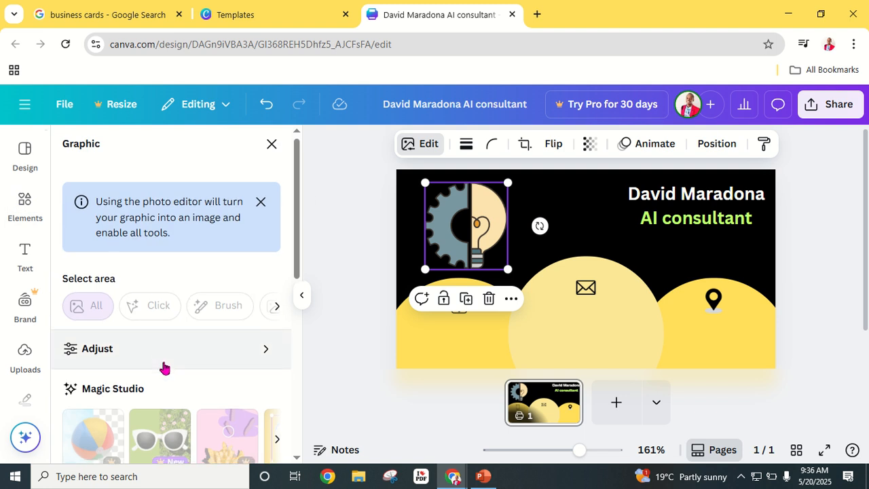
scroll(163, 367, "down", 3)
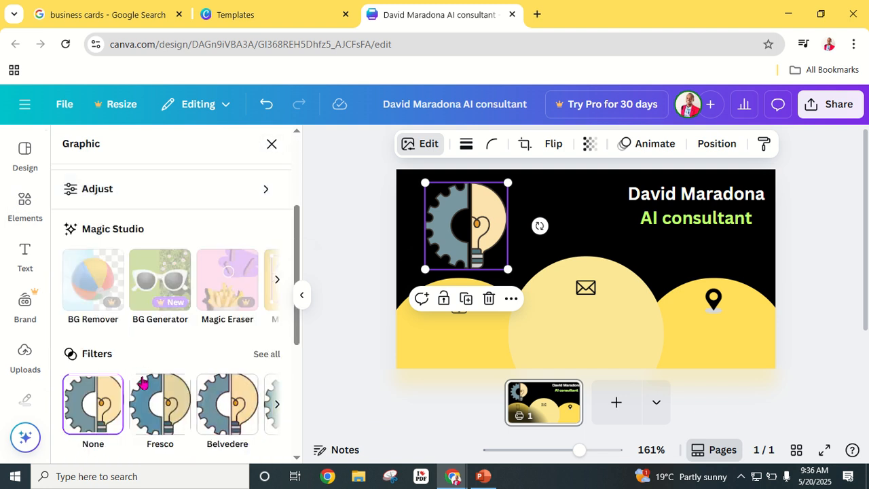
left_click(276, 406)
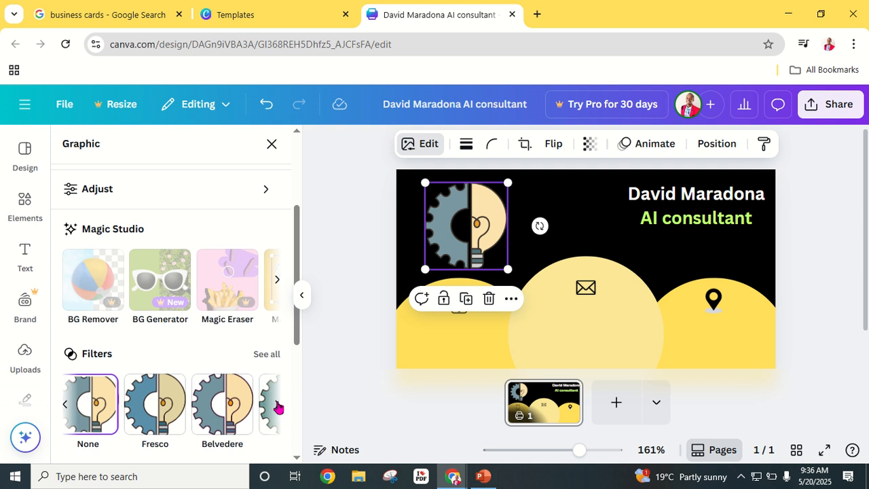
scroll(177, 367, "down", 3)
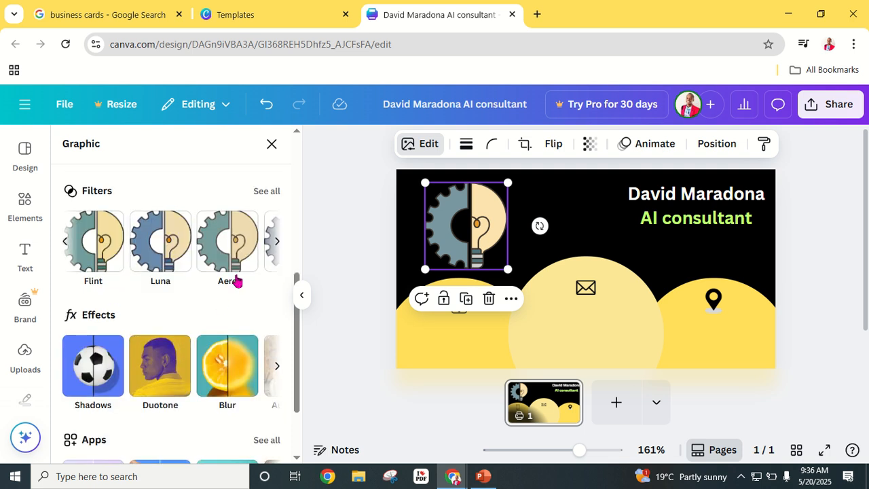
left_click(266, 191)
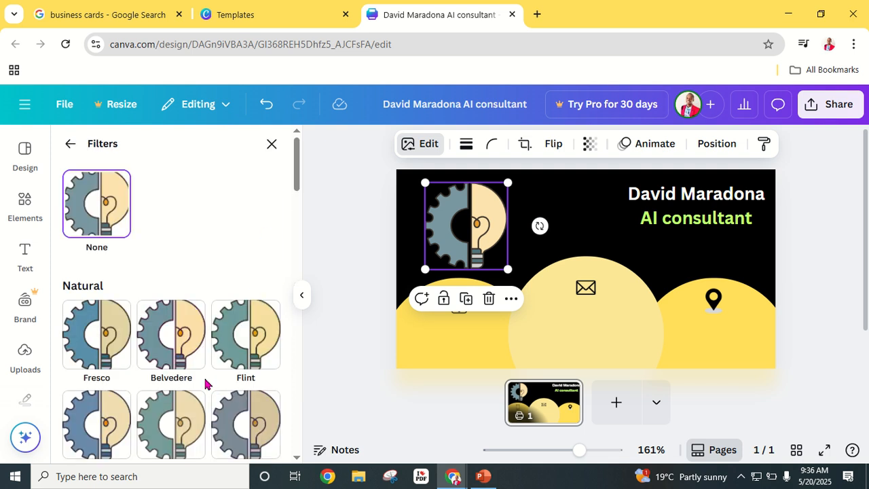
scroll(197, 373, "down", 5)
scroll(226, 314, "down", 7)
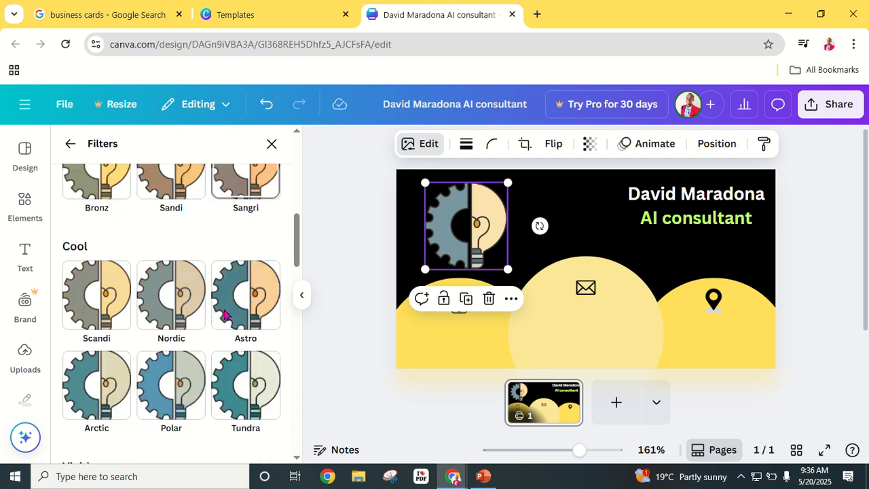
scroll(188, 353, "down", 8)
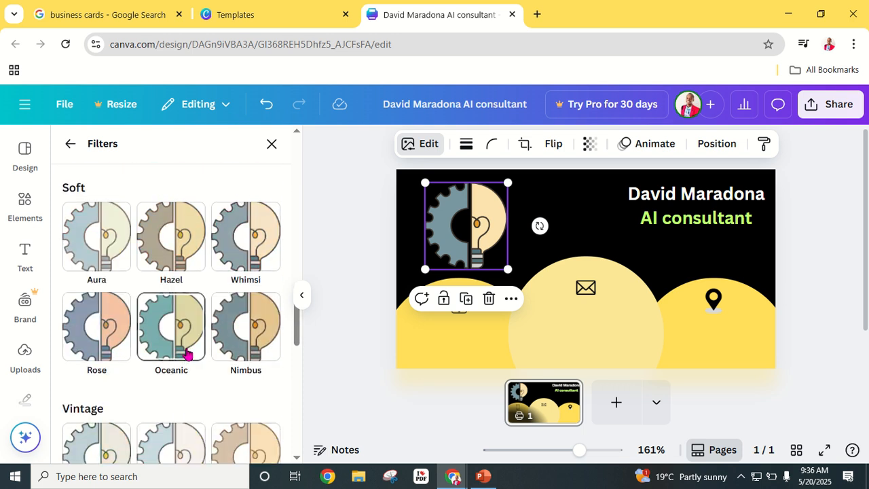
scroll(189, 348, "down", 5)
scroll(192, 345, "up", 4)
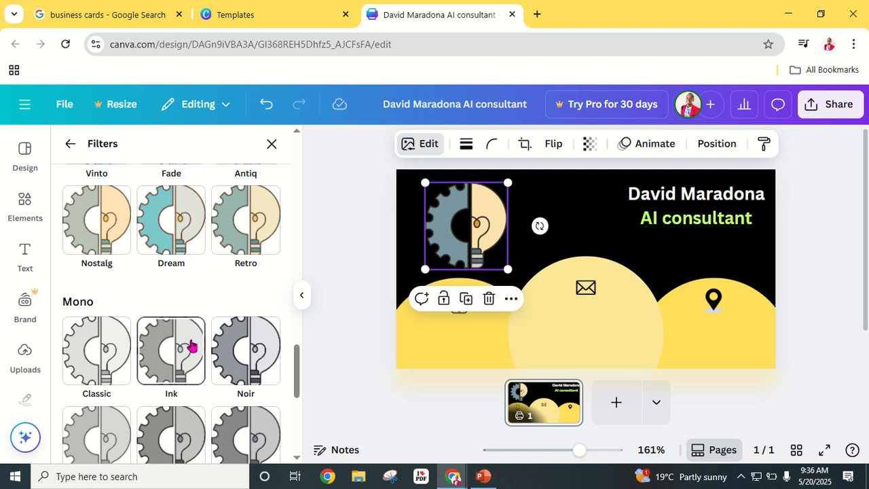
scroll(212, 330, "down", 5)
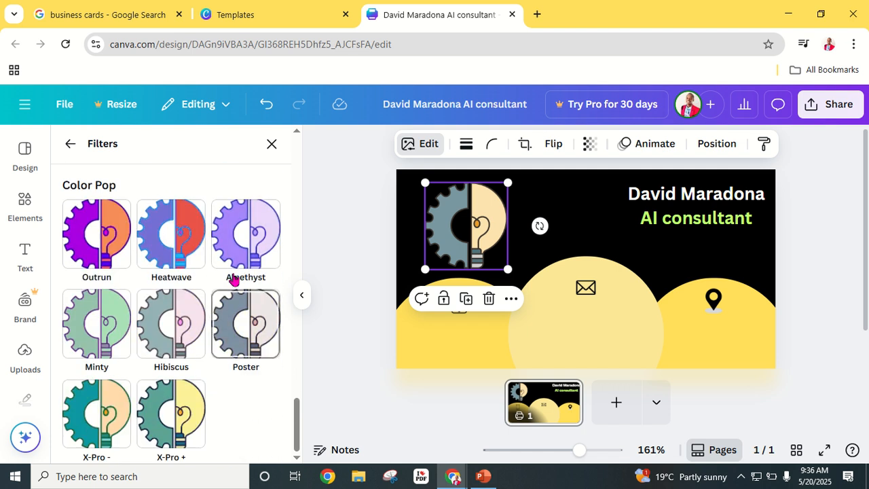
left_click(97, 243)
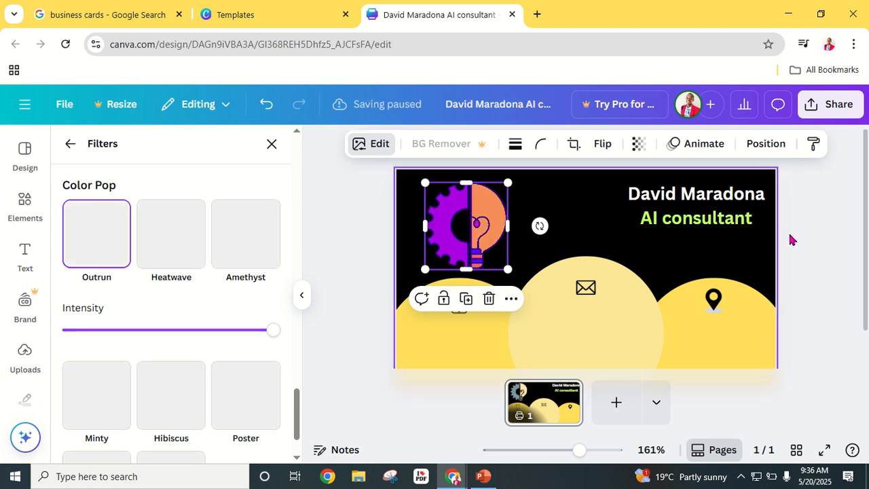
left_click(272, 144)
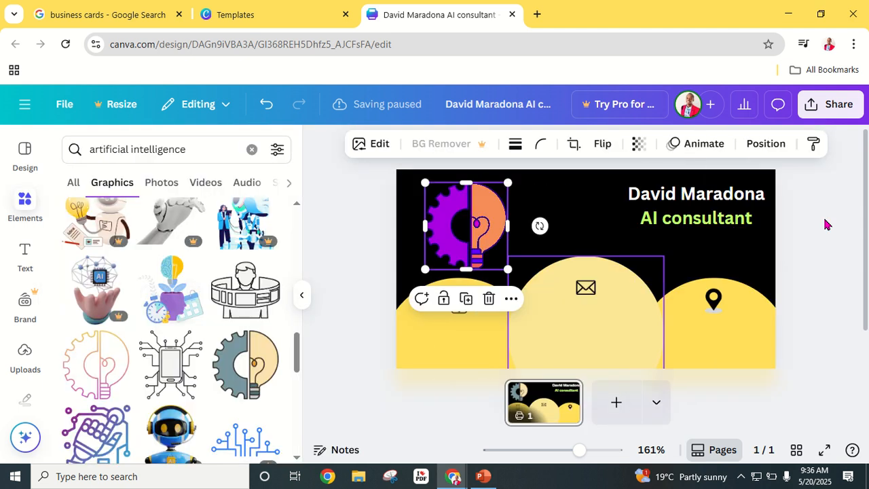
- Preview the card full screen, then return to the editor
left_click(839, 233)
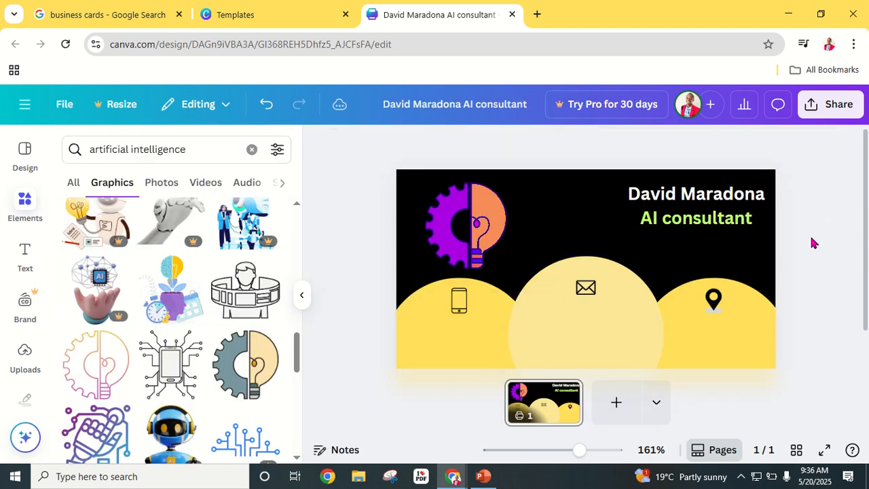
left_click(824, 450)
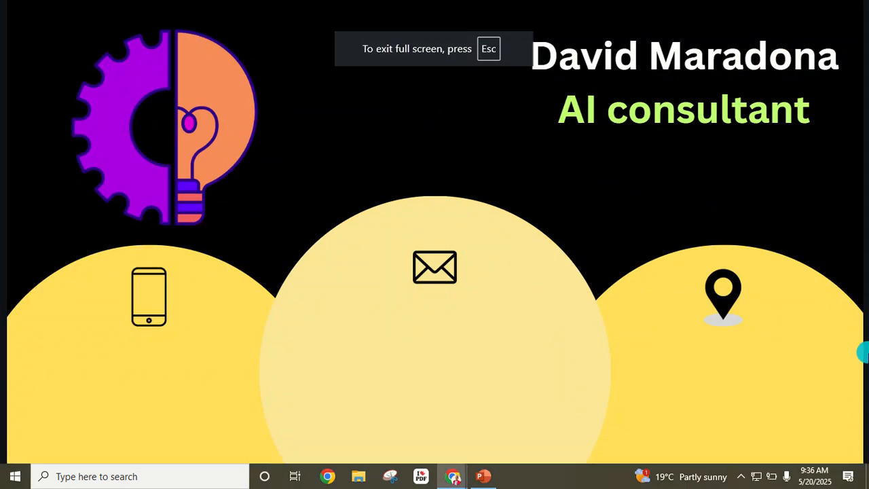
key("Escape")
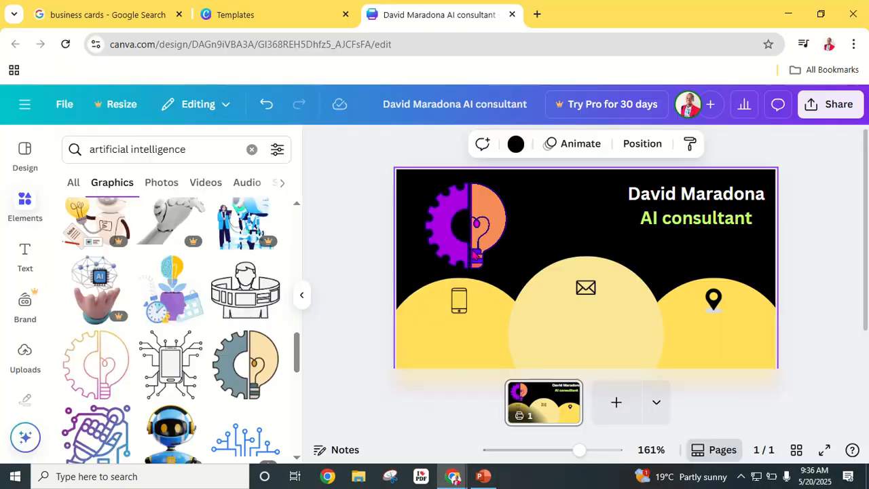
- Shrink the gear-and-lightbulb graphic slightly
left_click(815, 252)
scroll(725, 268, "down", 1)
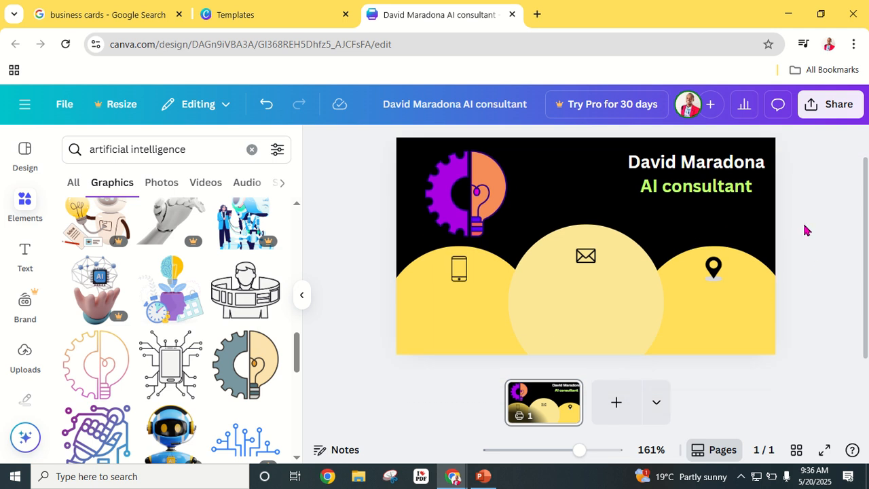
left_click(448, 219)
left_click_drag(508, 237, 491, 219)
left_click(798, 200)
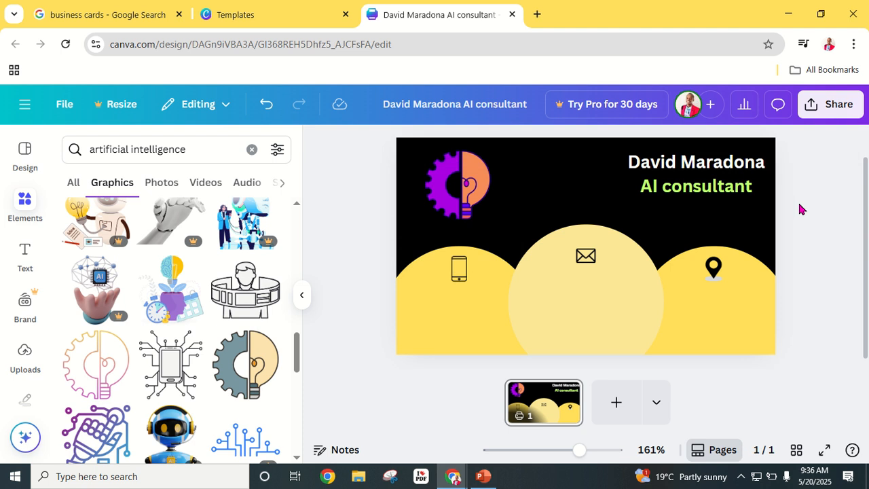
- Replace the gear graphic with the blue concentric-lines swirl, resized smaller in the top-left corner
scroll(176, 299, "down", 5)
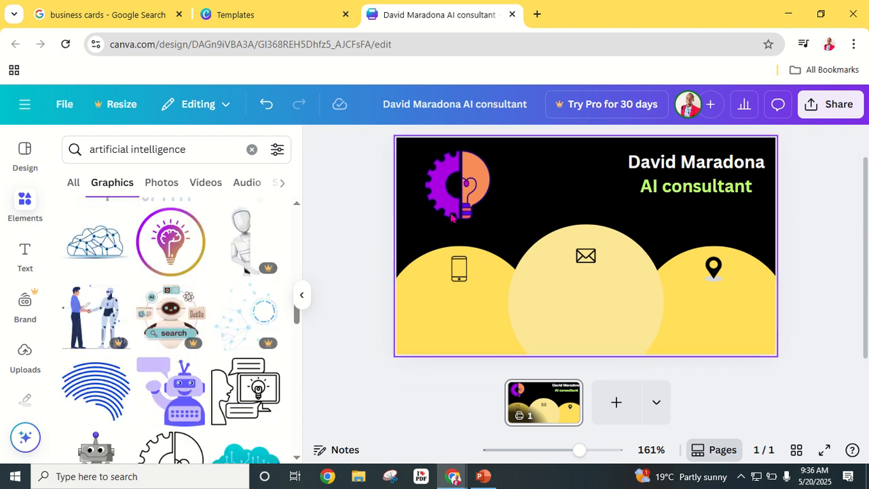
left_click(434, 197)
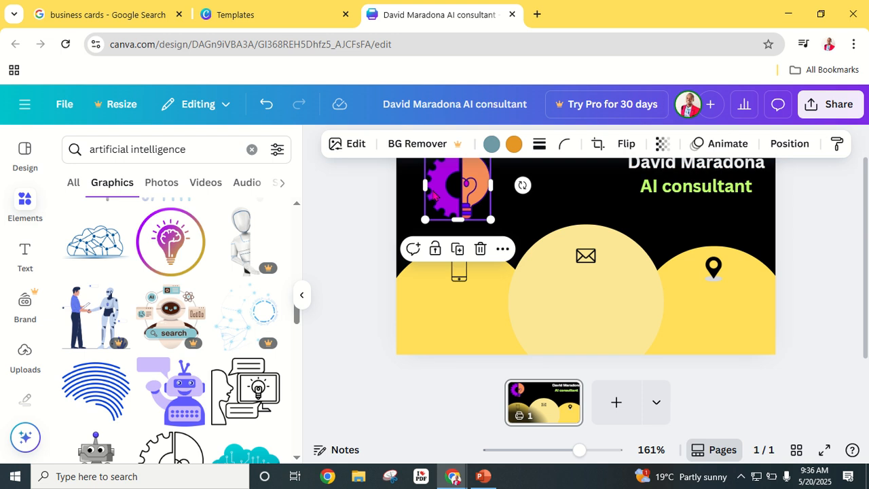
key("Delete")
left_click_drag(109, 401, 459, 196)
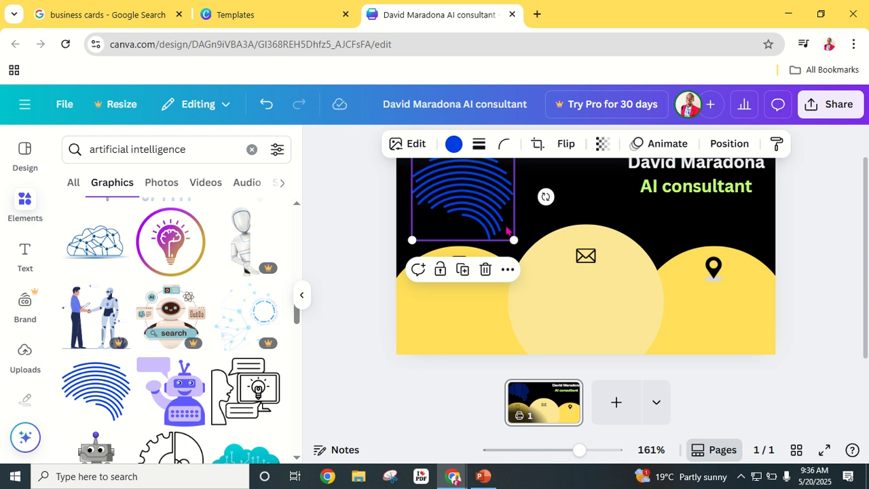
left_click_drag(513, 234, 494, 222)
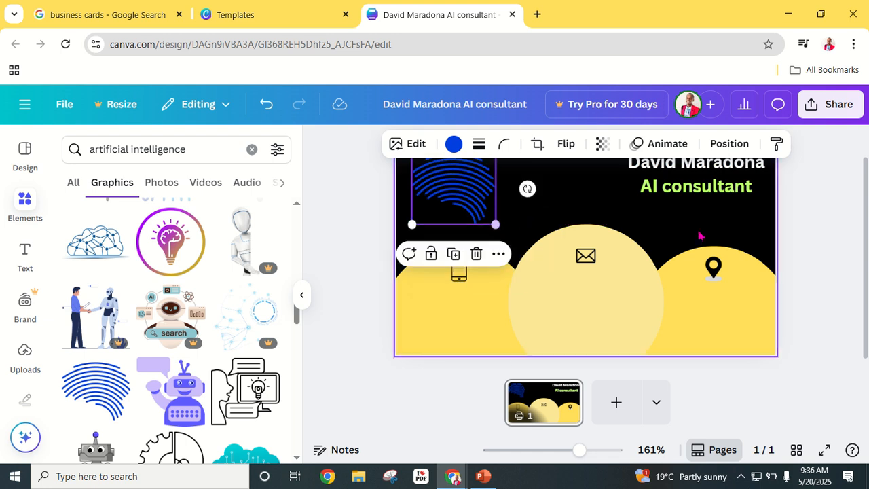
left_click(825, 254)
- Recolour the swirl graphic Lime from the document colours
left_click(455, 190)
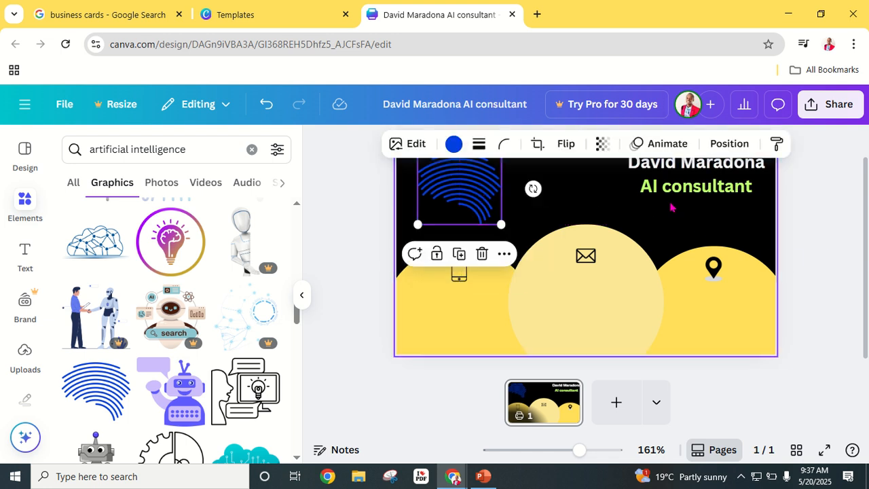
left_click(845, 222)
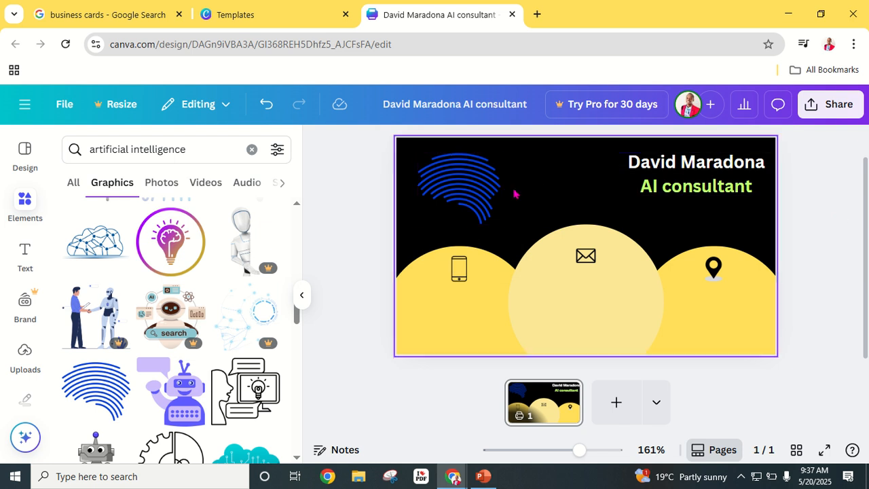
left_click(459, 193)
left_click(453, 143)
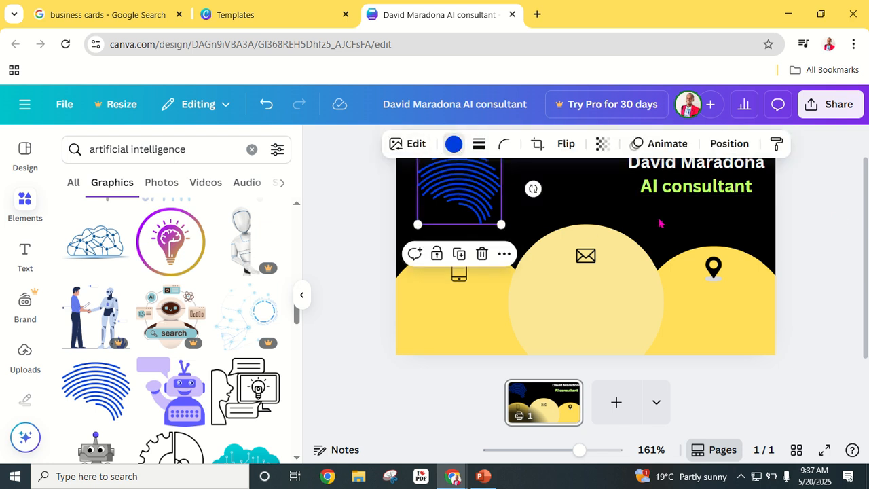
left_click(193, 254)
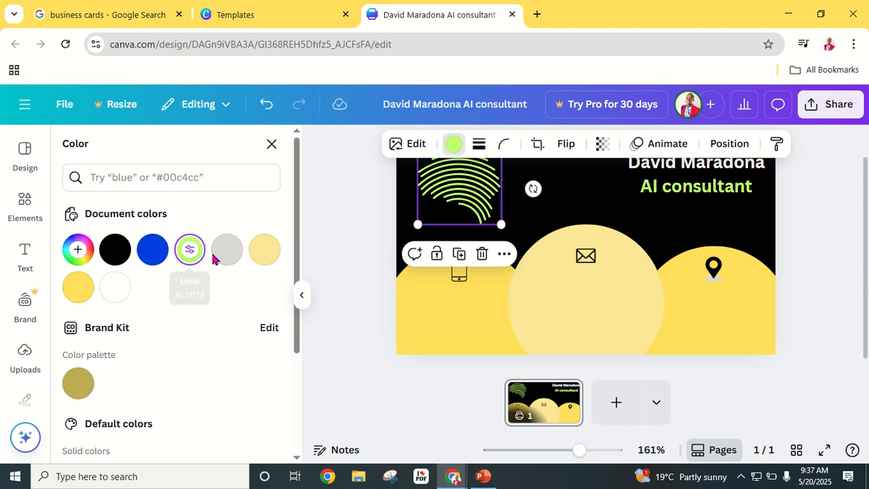
key("Escape")
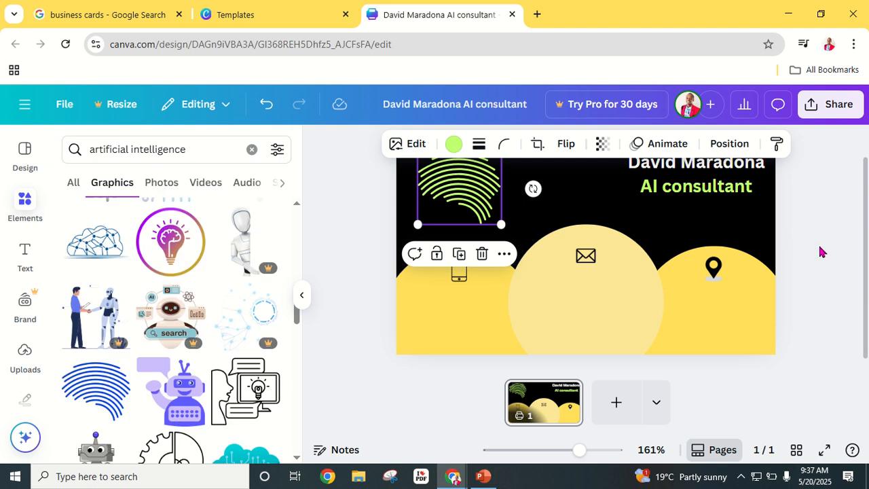
left_click(822, 248)
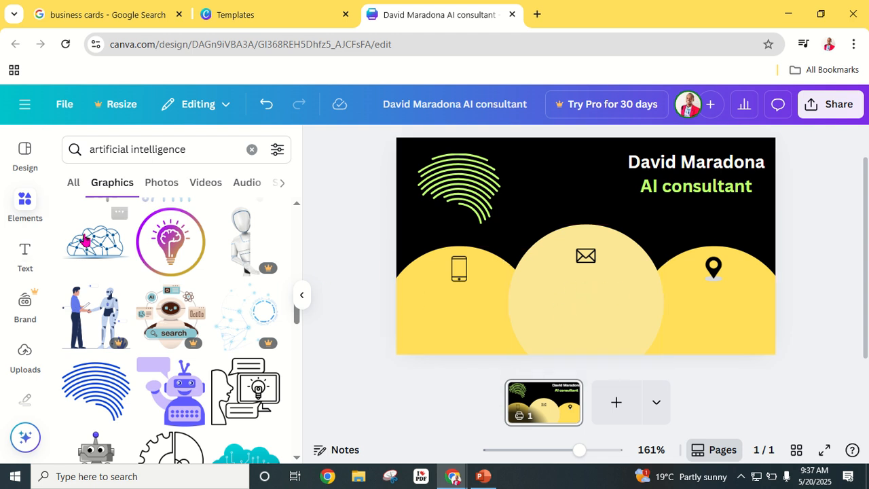
- Add a subheading text box with the contact's e-mail address, centred in the middle circle
left_click(24, 256)
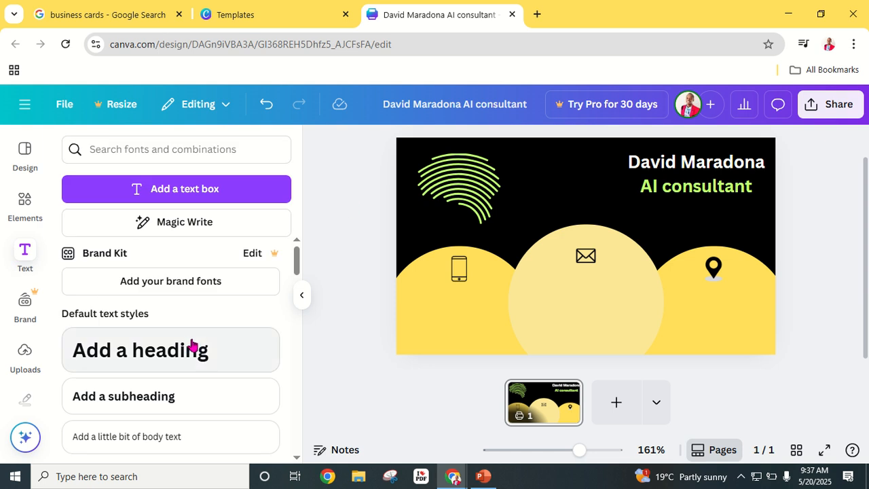
scroll(175, 280, "down", 1)
scroll(174, 280, "up", 1)
left_click_drag(116, 396, 635, 290)
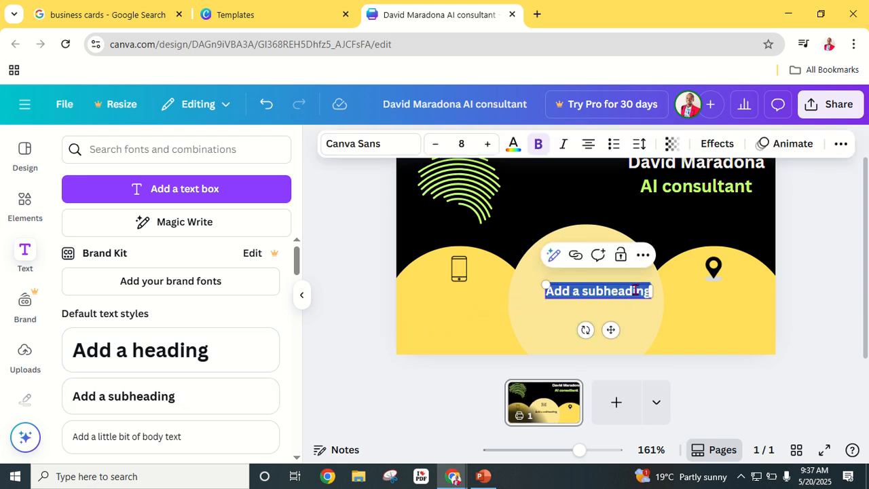
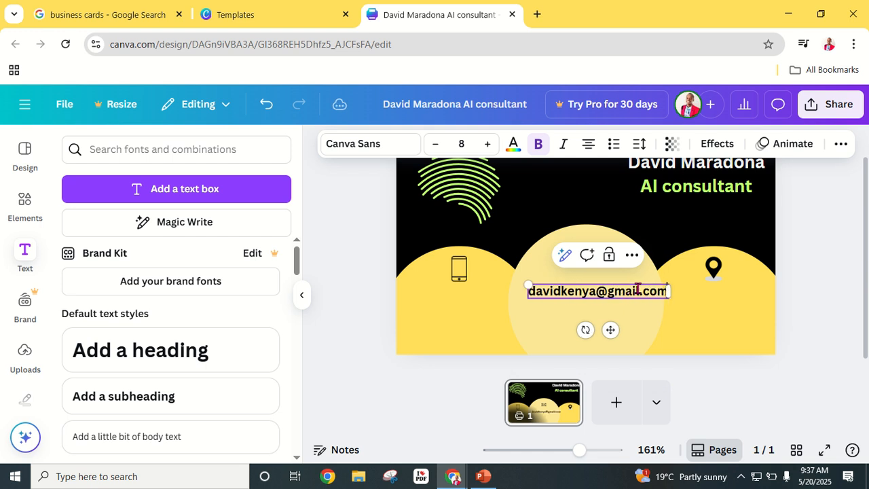
left_click(835, 271)
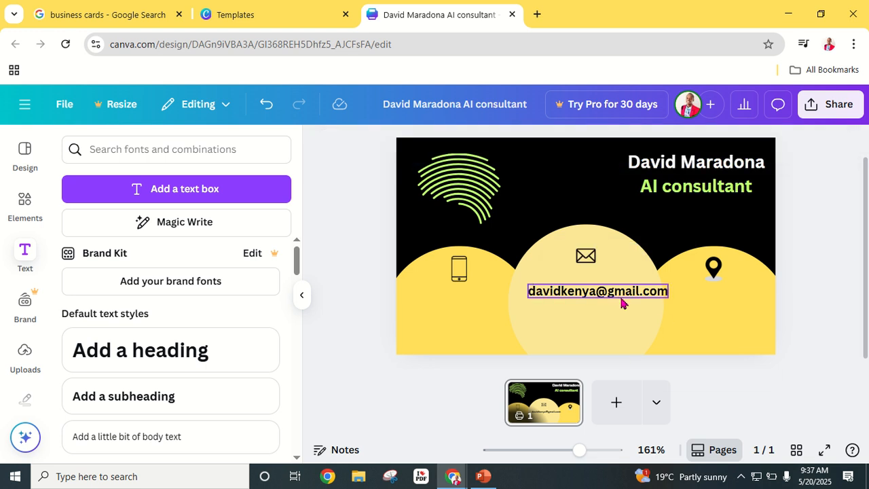
left_click(618, 299)
left_click_drag(618, 299, 609, 314)
left_click(815, 242)
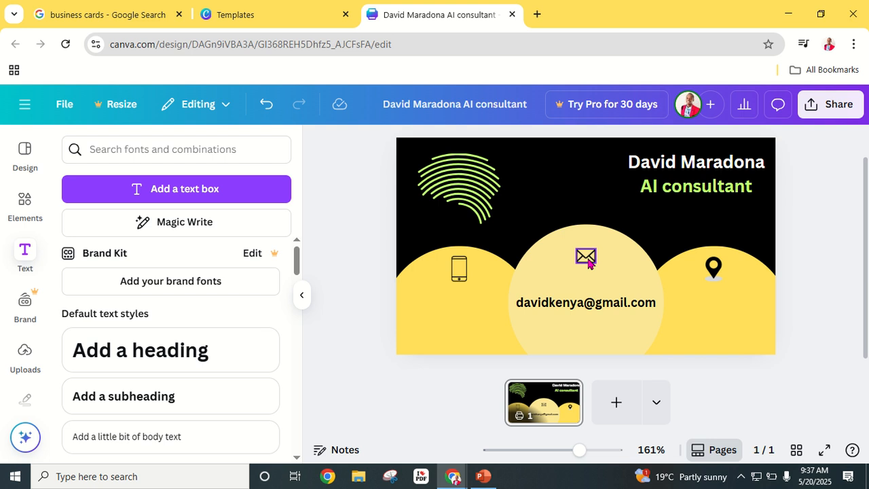
- Move the envelope icon down closer to the e-mail text
left_click(586, 254)
mouse_move(586, 255)
left_mouse_down()
mouse_move(576, 267)
mouse_move(584, 262)
mouse_move(586, 269)
left_mouse_up()
left_click(822, 279)
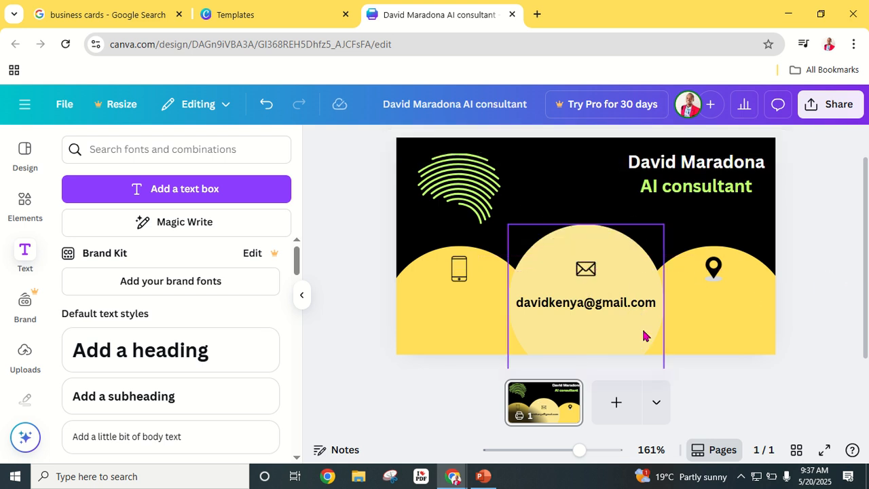
left_click(604, 310)
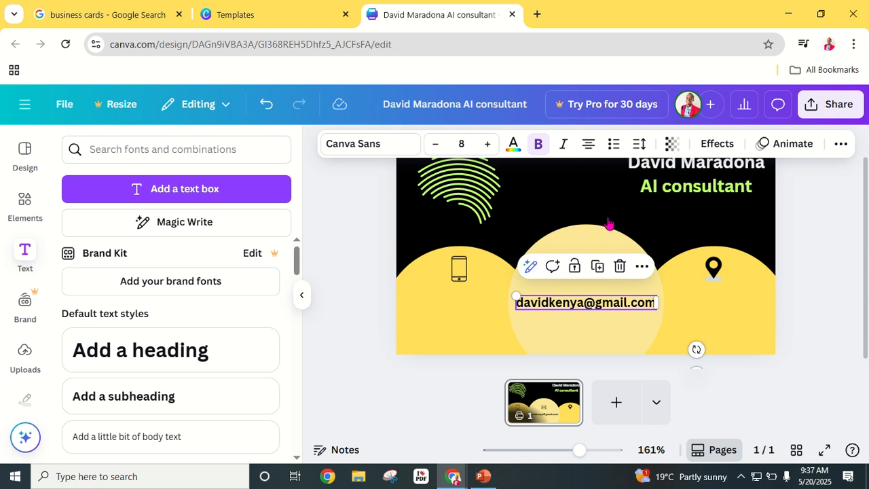
- Duplicate the e-mail text into the right yellow circle at font size 6
right_click(601, 306)
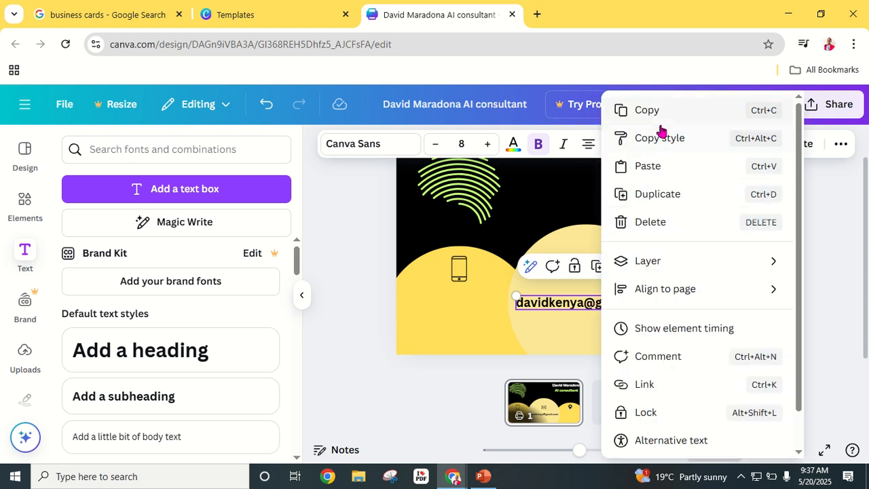
left_click(657, 195)
left_click_drag(617, 318, 747, 324)
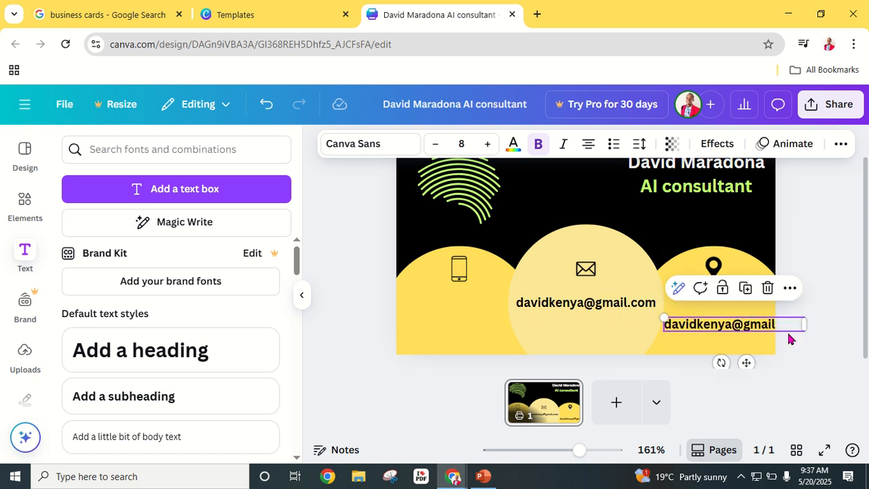
left_click(436, 145)
left_click(435, 145)
left_click(435, 149)
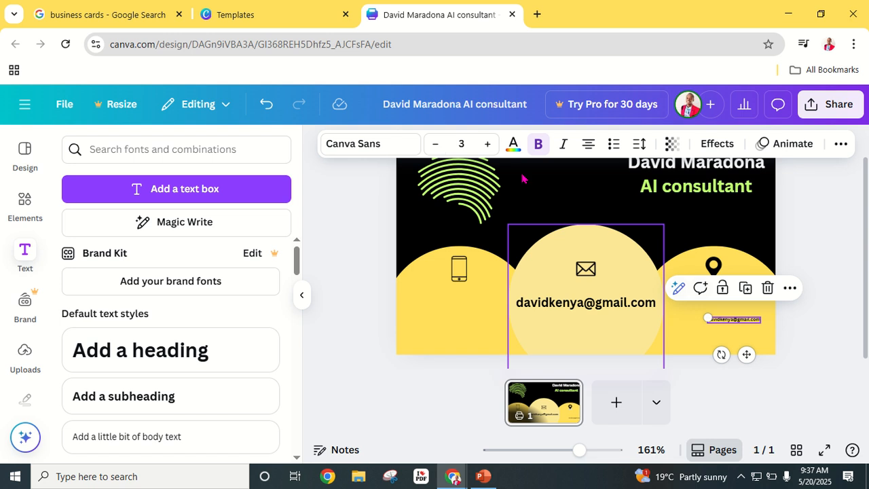
left_click(489, 146)
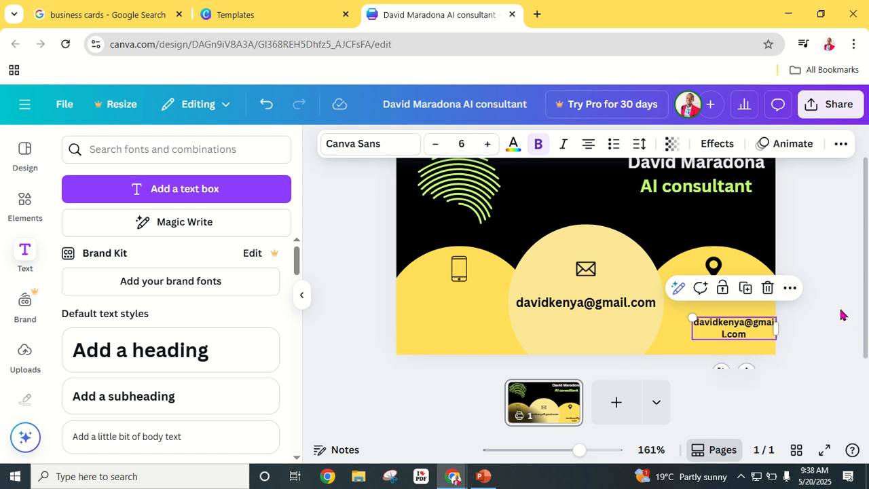
- Replace the copy's text with the location and align it level with the e-mail line
double_click(750, 334)
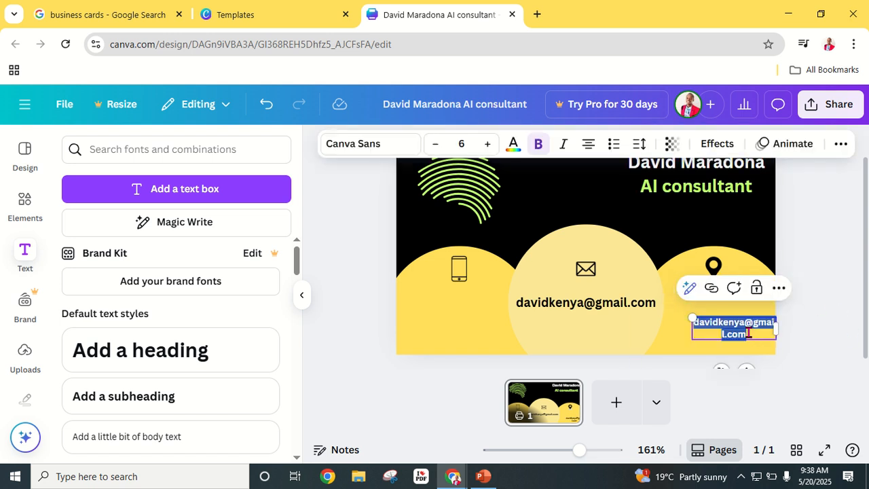
type("ka")
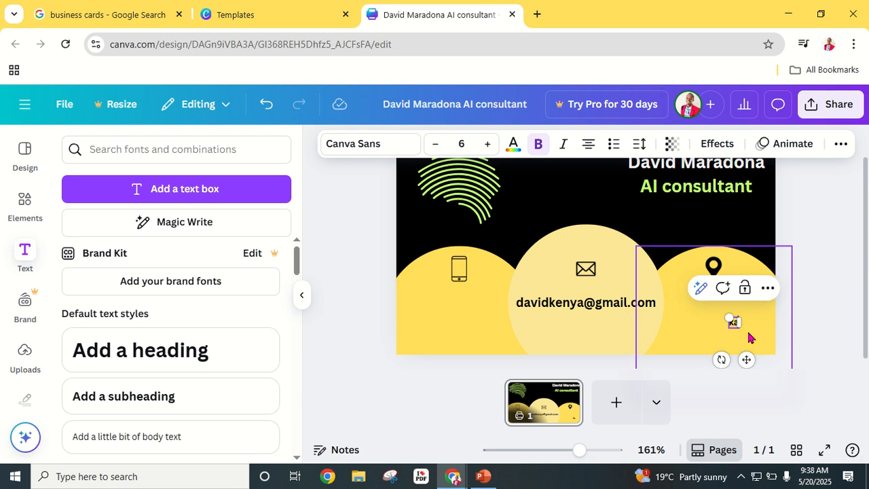
type("KAREN")
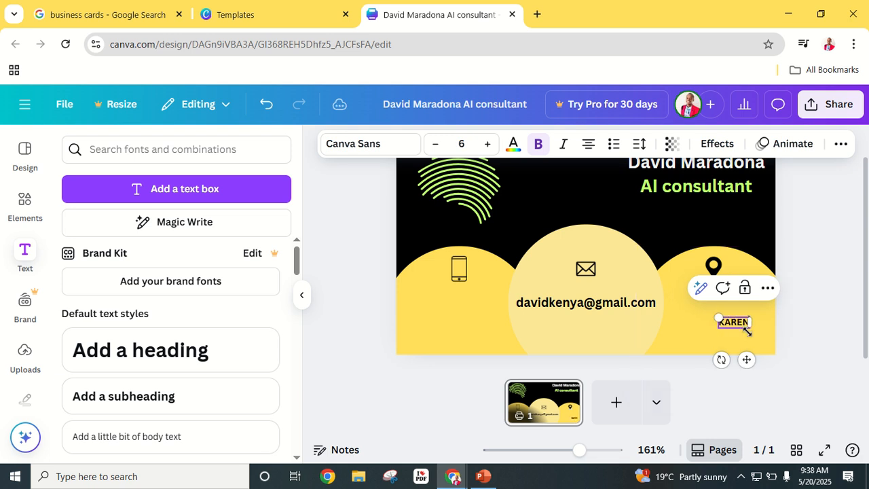
type(", KENYA")
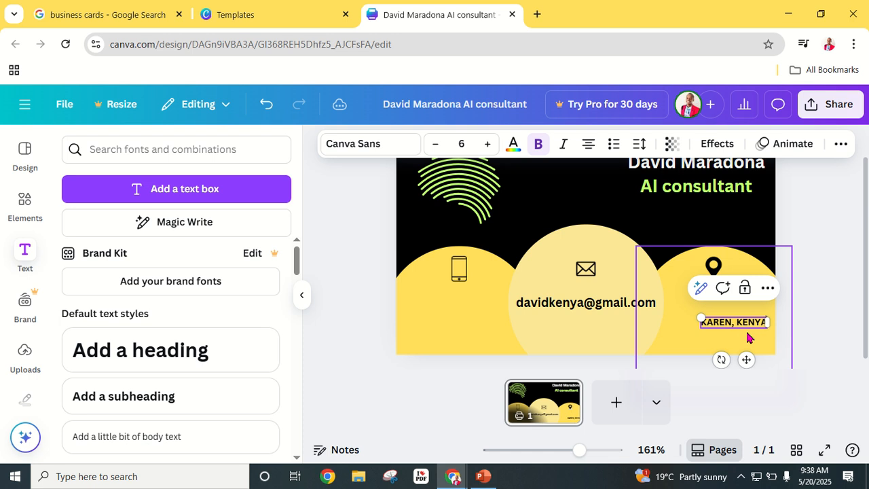
left_click(785, 324)
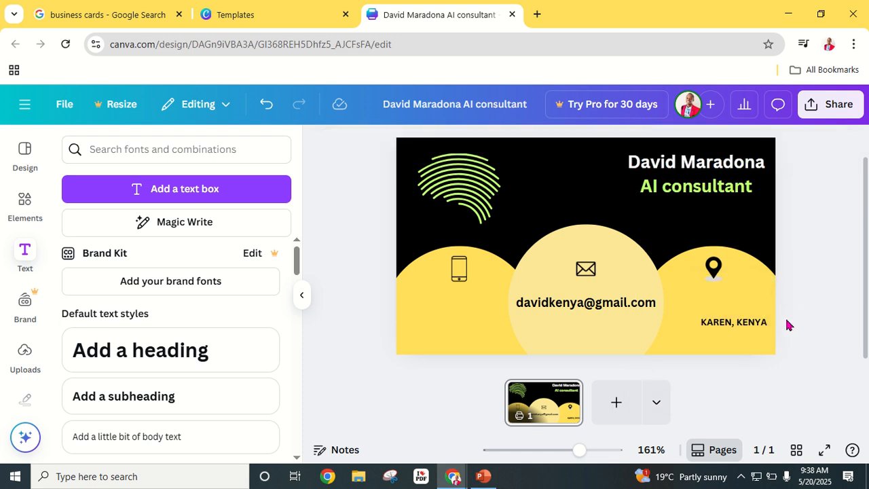
left_click(733, 326)
left_click_drag(734, 326, 721, 305)
left_click(842, 297)
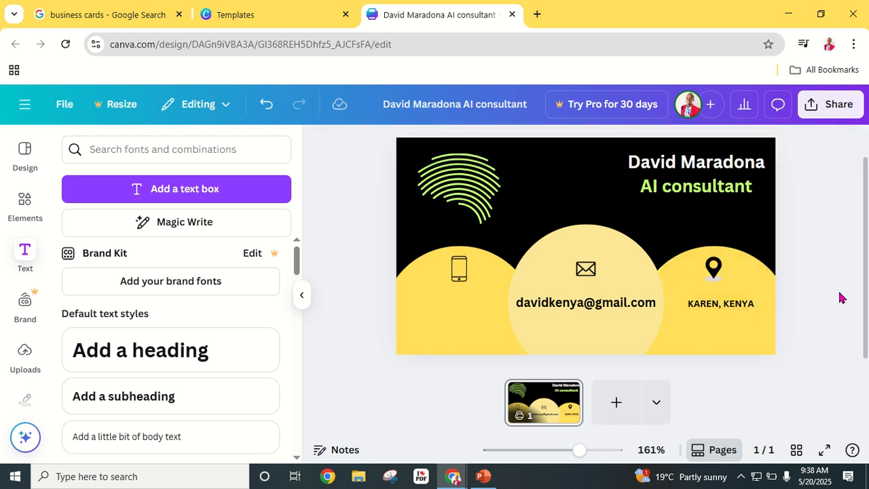
left_click(718, 305)
right_click(719, 305)
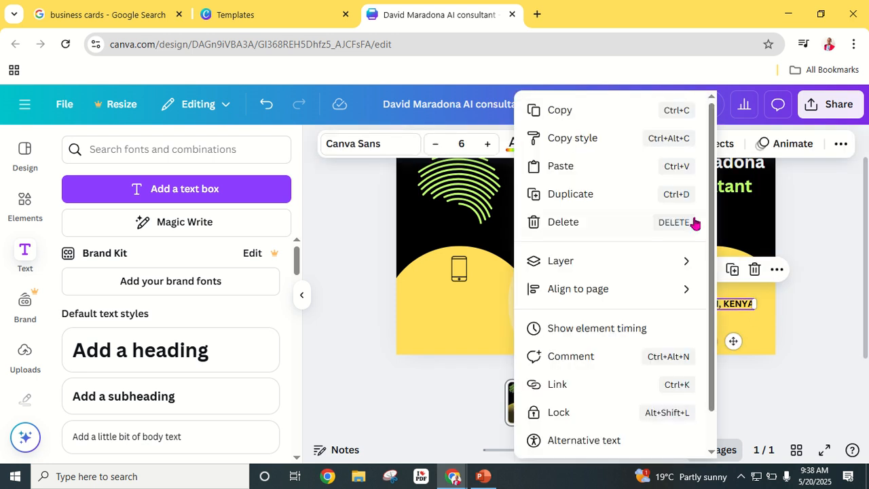
- Duplicate the location text under the phone icon and replace it with the phone number
left_click(605, 203)
left_click_drag(745, 326, 452, 304)
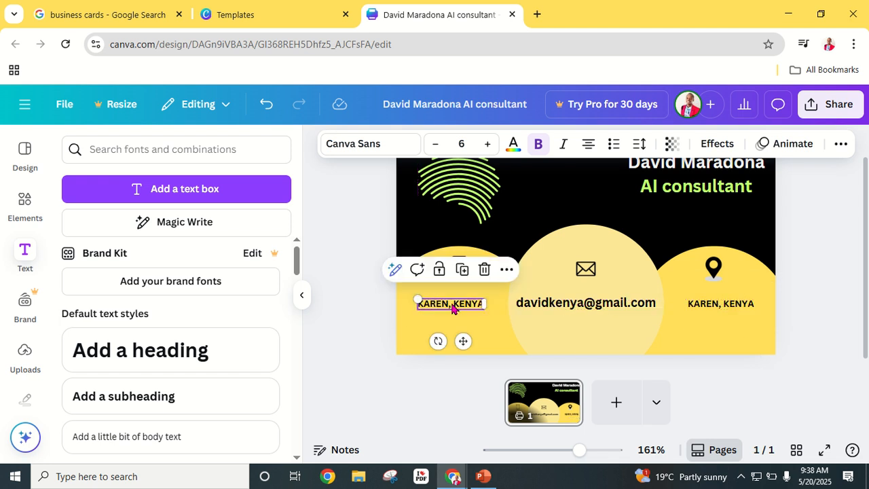
double_click(451, 304)
key("BackSpace")
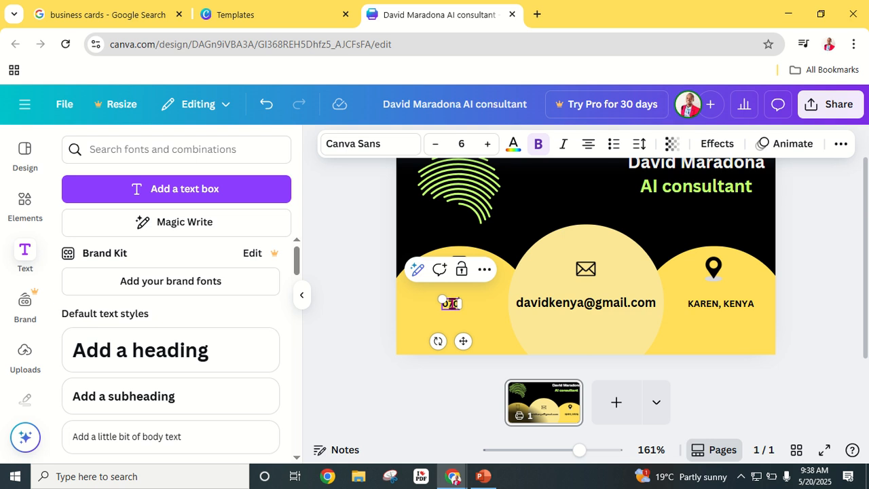
type("0700000000")
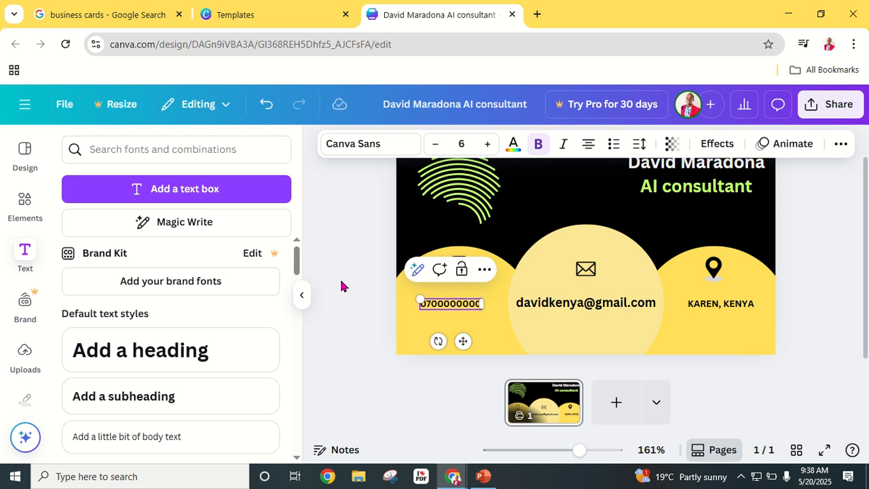
left_click(818, 231)
left_click(452, 306)
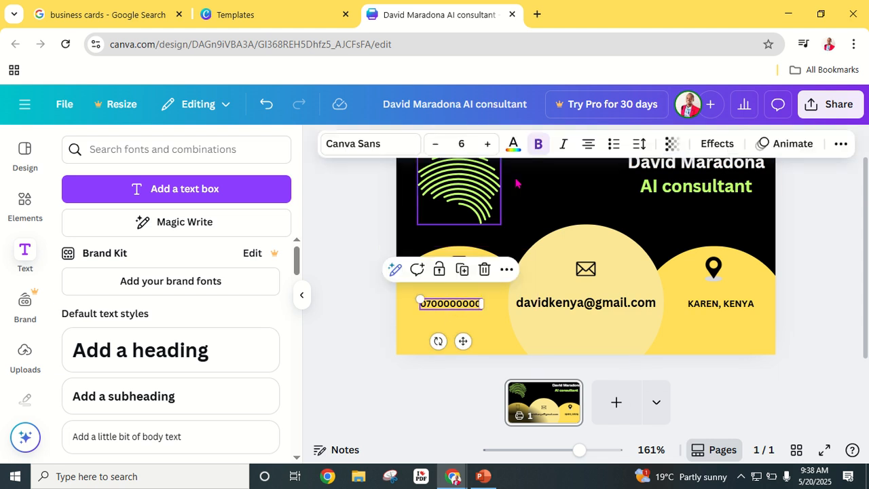
left_click(827, 294)
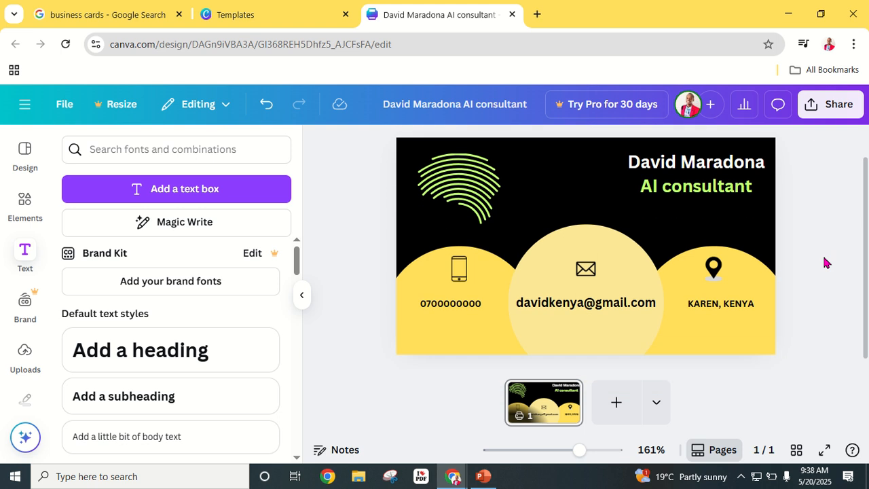
- Add a blank black second page to the design
left_click(616, 401)
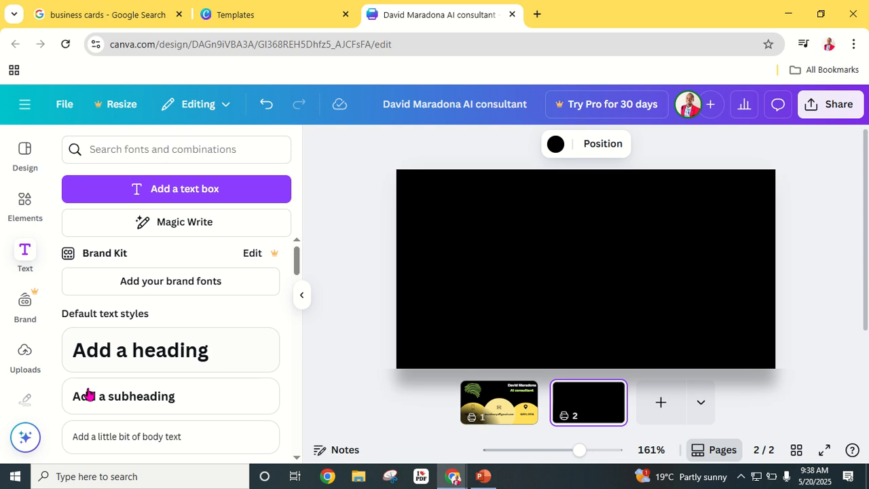
scroll(34, 340, "down", 2)
scroll(33, 343, "down", 1)
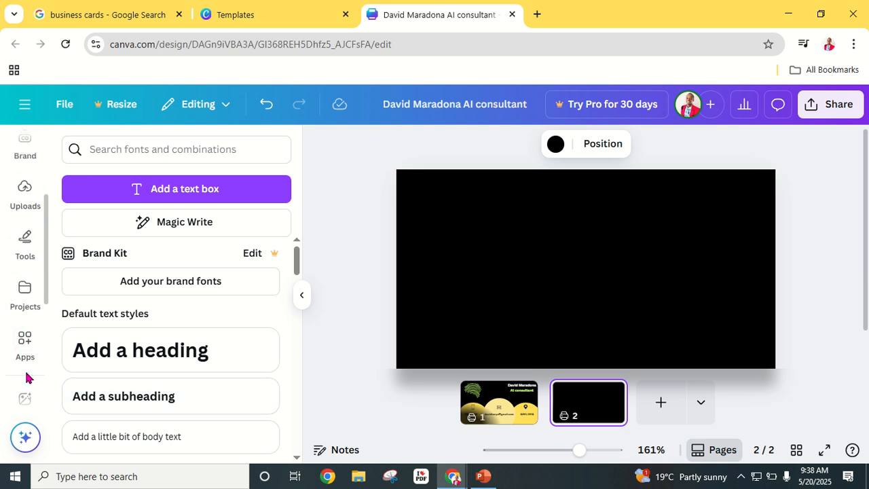
scroll(26, 360, "down", 3)
- Search Photos for 'ARTIFICIAL INTELLIGENCE' and filter results to Horizontal orientation
left_click(26, 296)
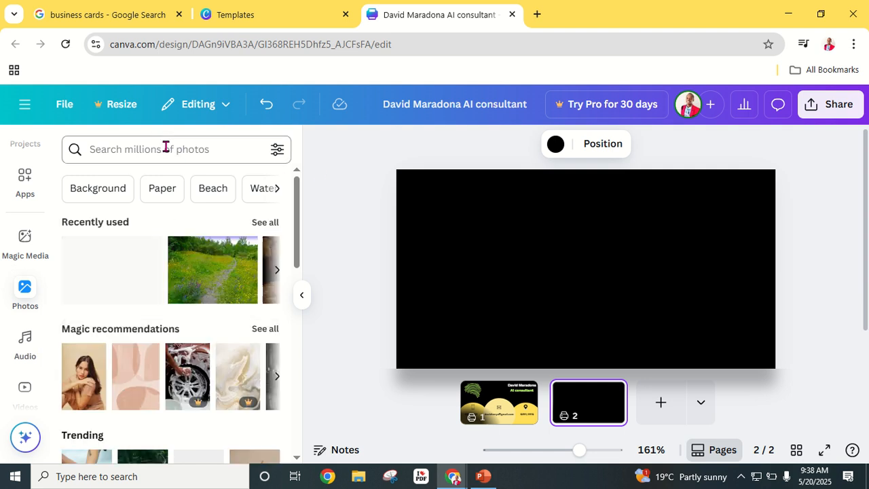
left_click(167, 148)
type("AR")
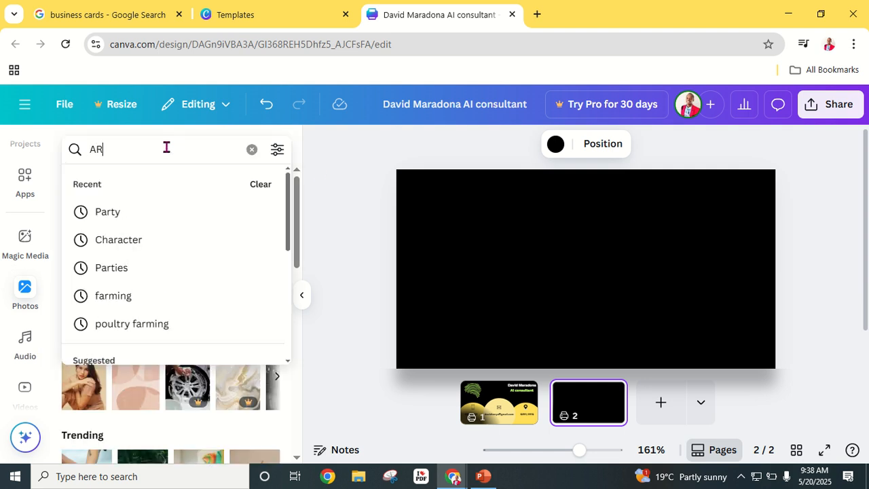
type("TIFICIA")
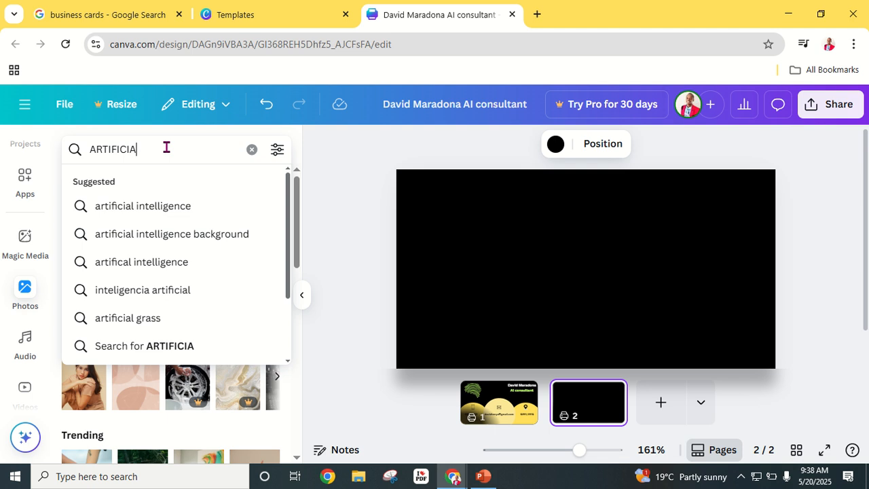
type("L INTELLI")
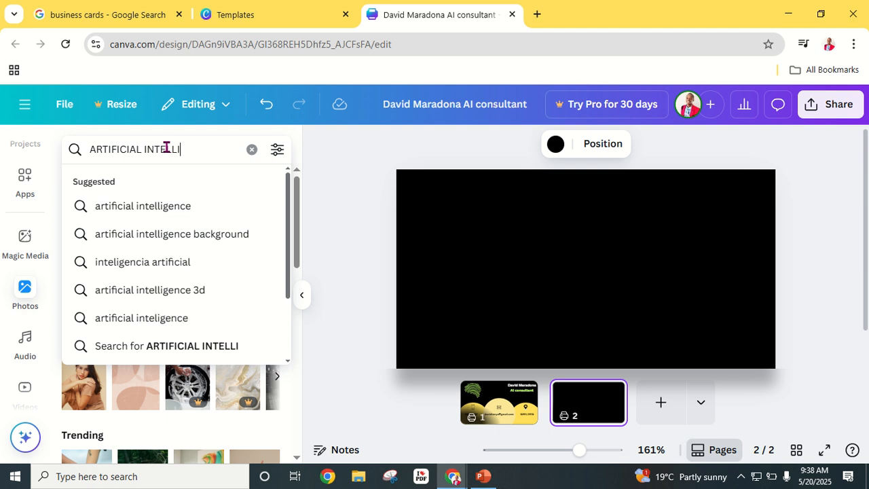
type("GENCE")
key("Return")
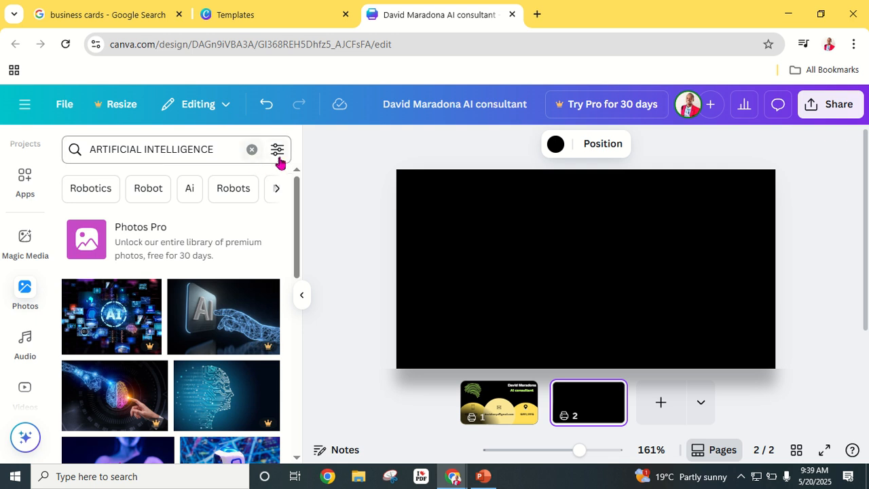
left_click(275, 155)
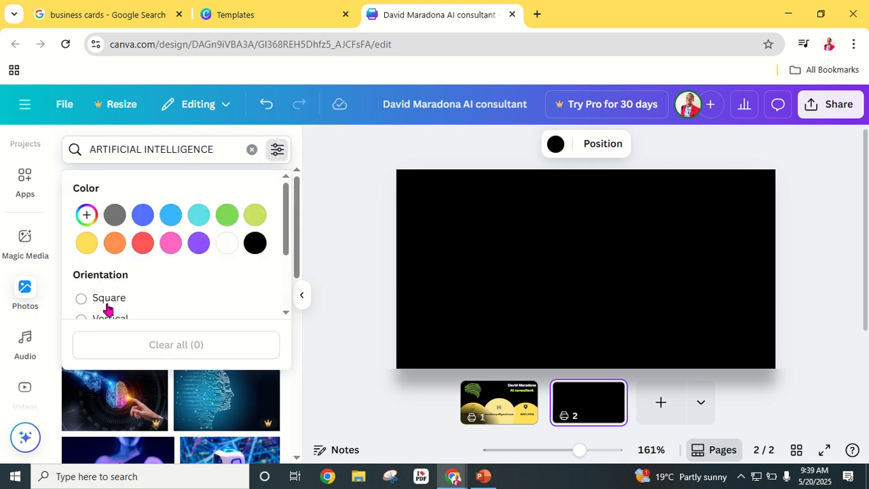
scroll(100, 309, "down", 2)
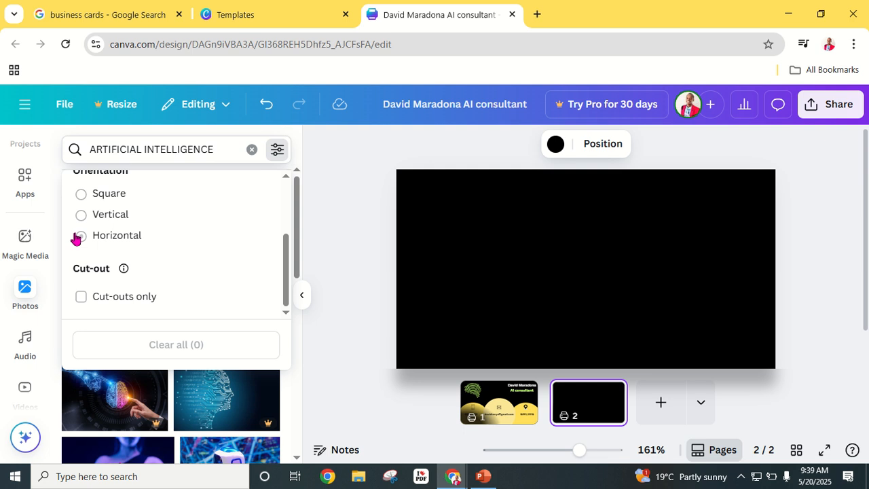
left_click(81, 236)
left_click(320, 229)
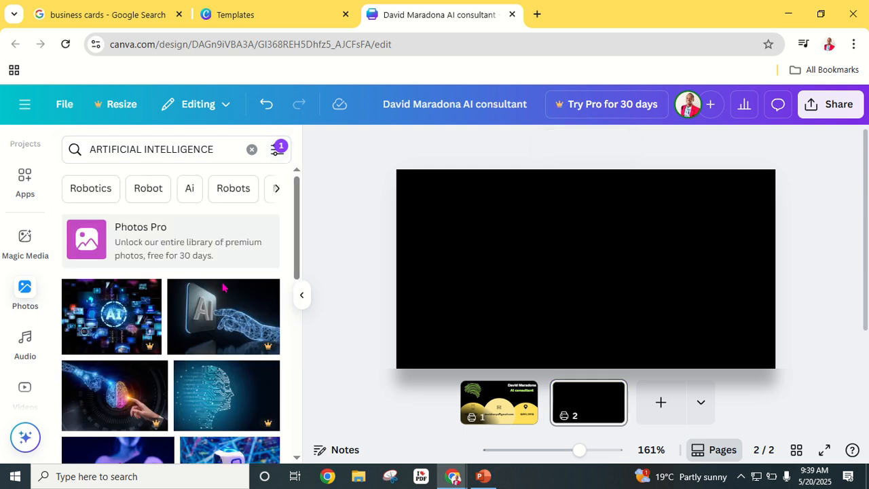
scroll(213, 313, "down", 3)
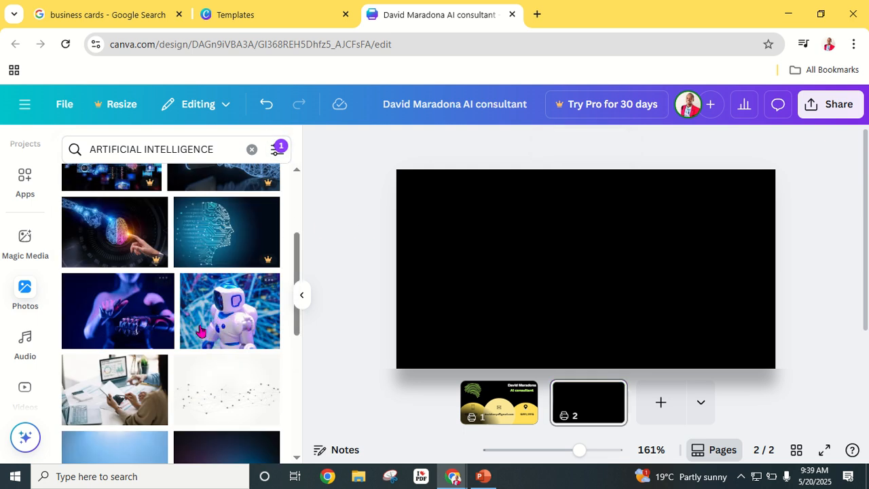
scroll(204, 314, "down", 10)
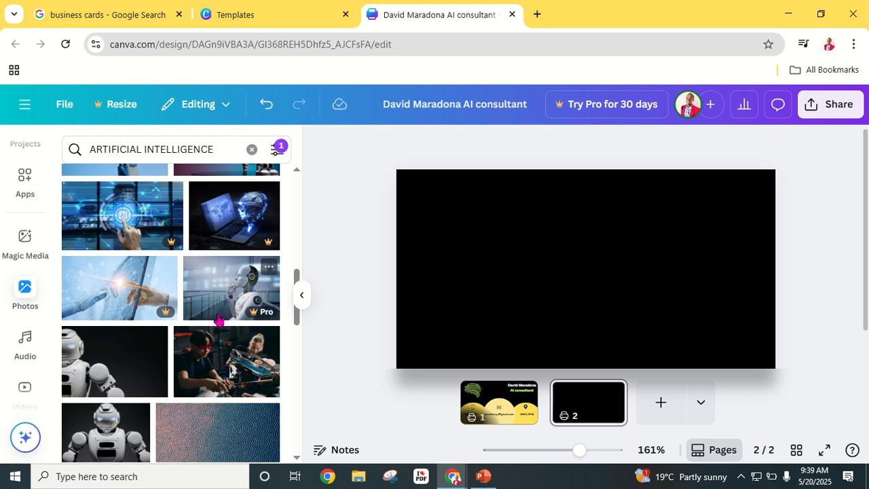
scroll(219, 319, "down", 3)
scroll(232, 315, "down", 3)
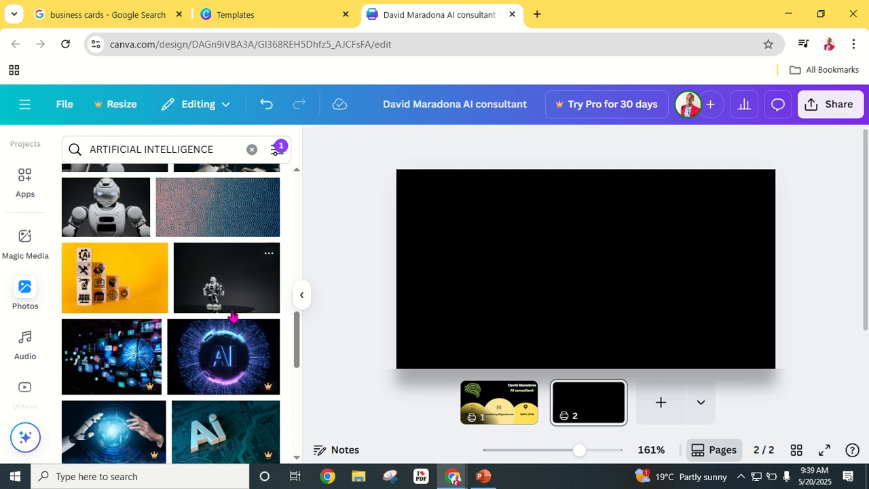
scroll(238, 322, "down", 3)
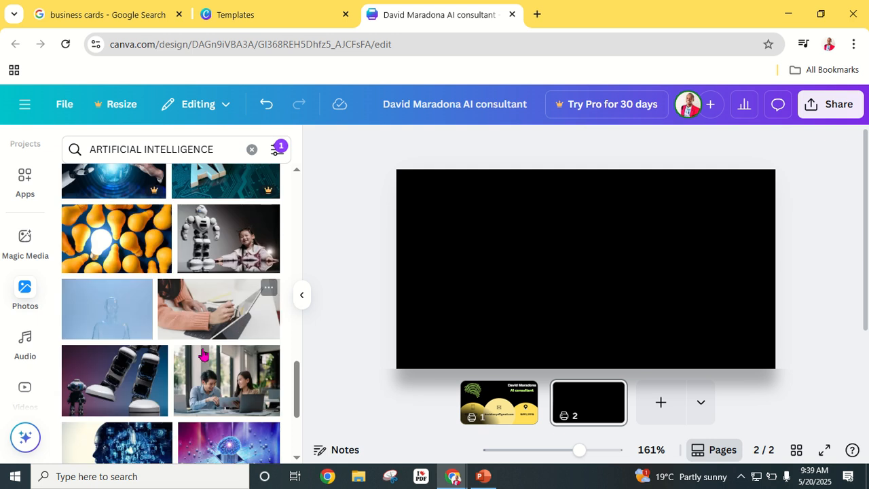
scroll(207, 349, "down", 3)
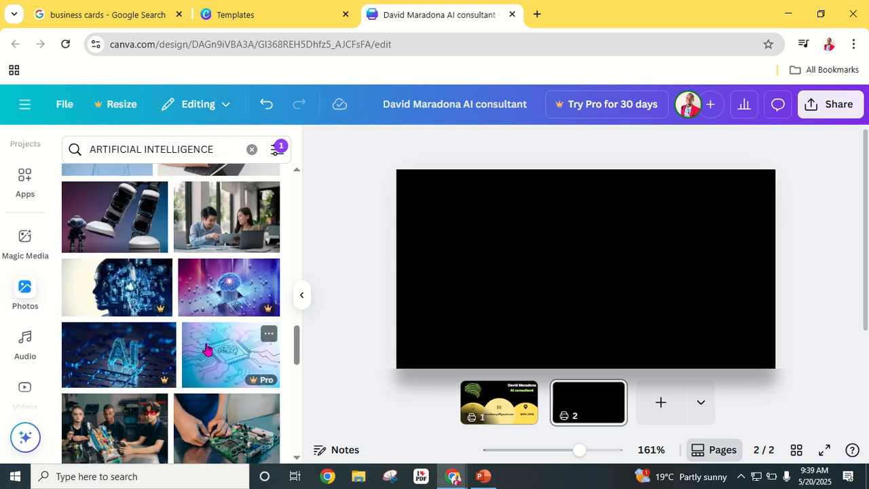
scroll(207, 349, "down", 3)
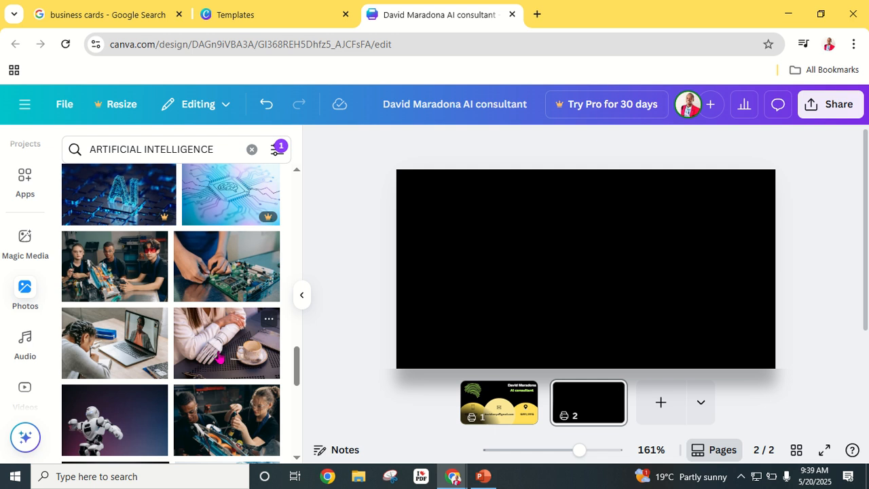
scroll(219, 356, "up", 15)
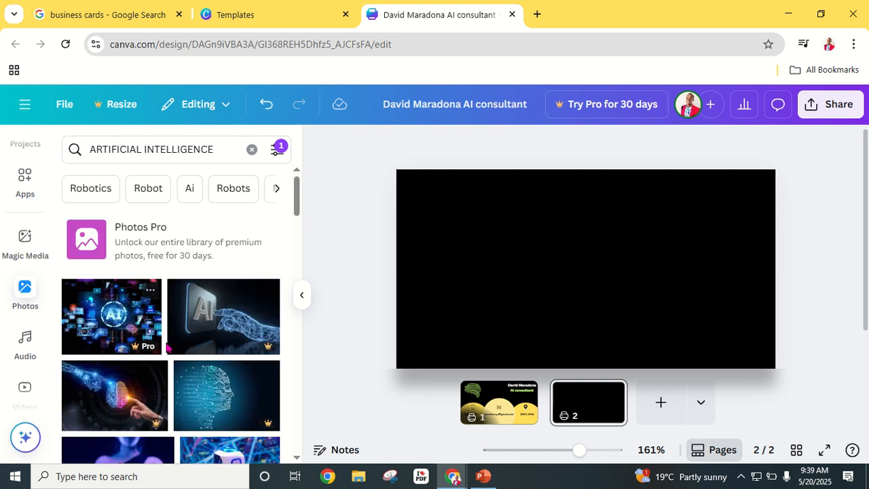
scroll(203, 339, "down", 3)
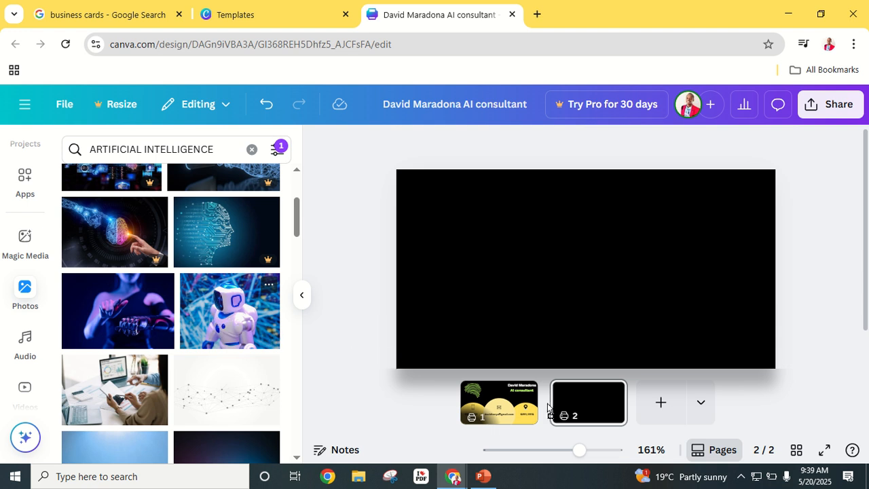
- Fill page 2 with the white robot photo and bring up Share options
left_click_drag(230, 310, 587, 410)
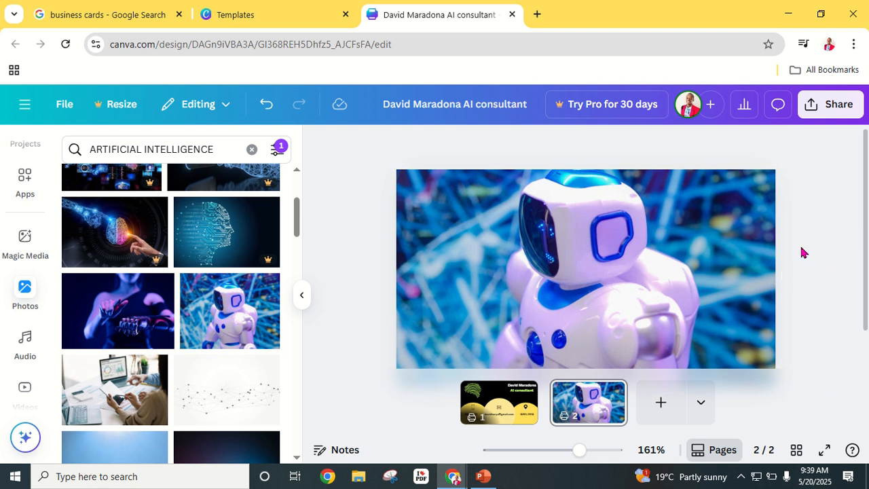
left_click(840, 108)
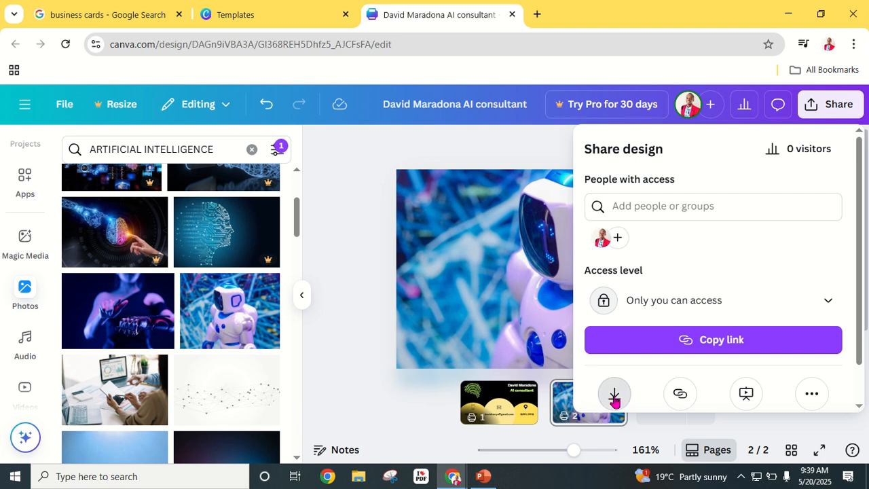
- Download pages 1–2 of the business card as a PDF Print file
left_click(614, 395)
left_click(827, 203)
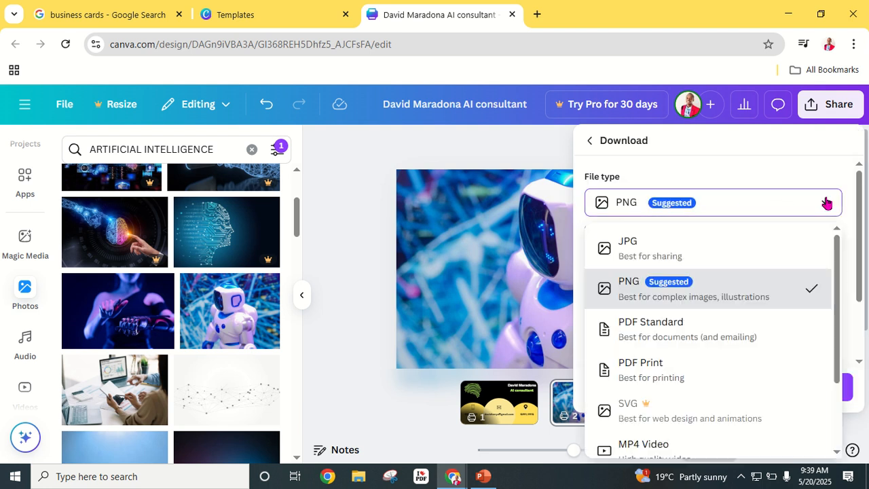
left_click(662, 372)
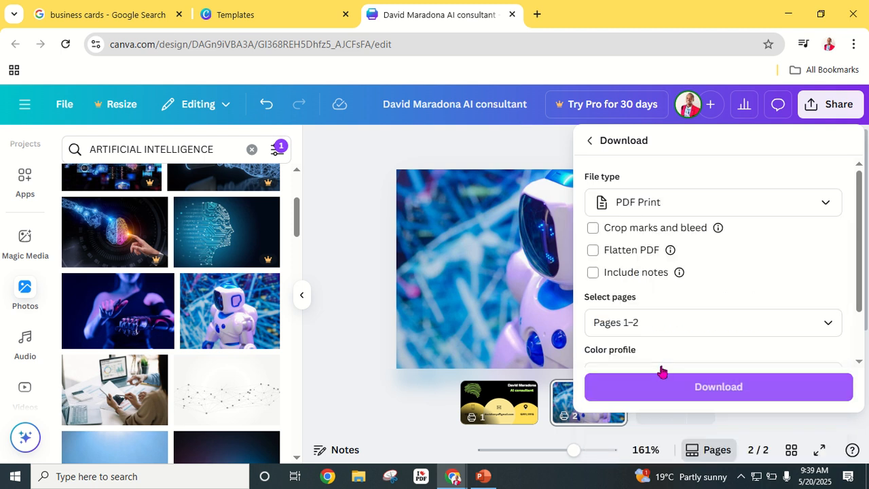
left_click(717, 392)
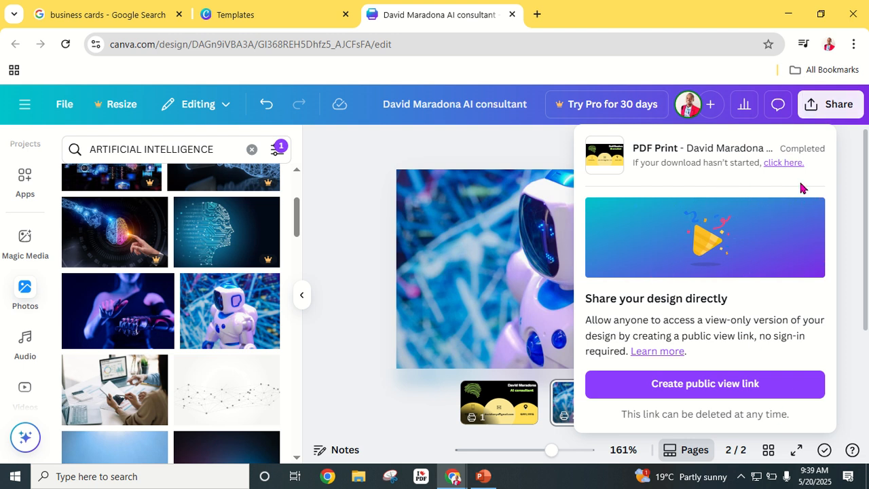
left_click(853, 44)
- Check the PDF in Chrome's download history, then return to the Canva design tab
left_click(690, 255)
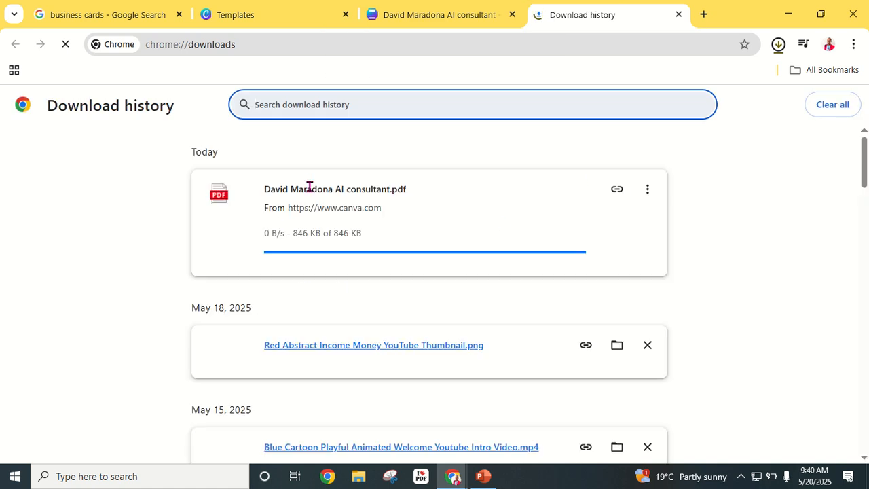
left_click(349, 208)
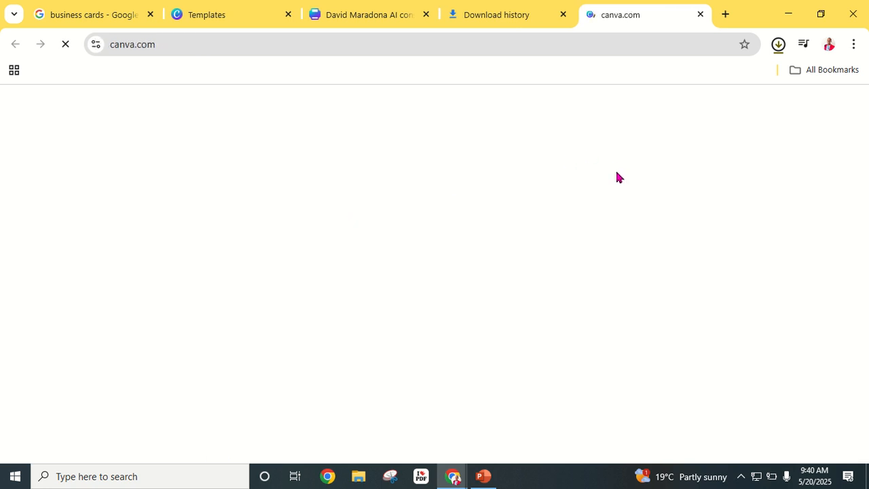
left_click(505, 21)
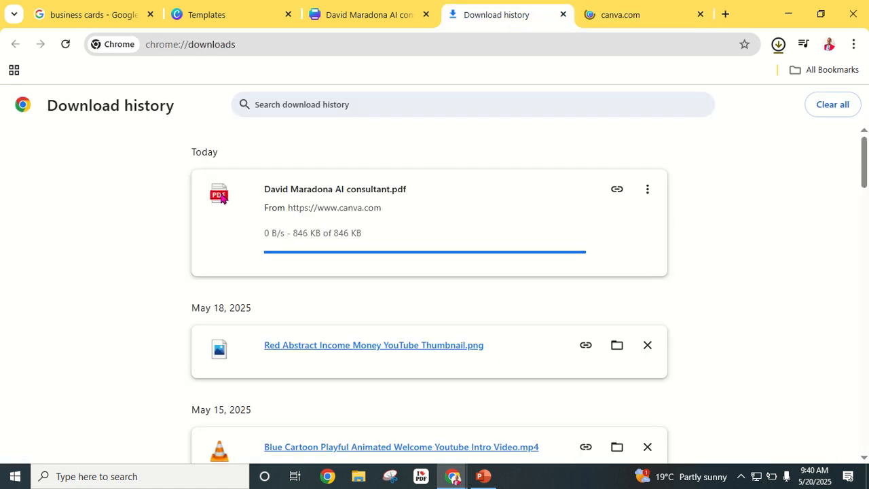
left_click(646, 193)
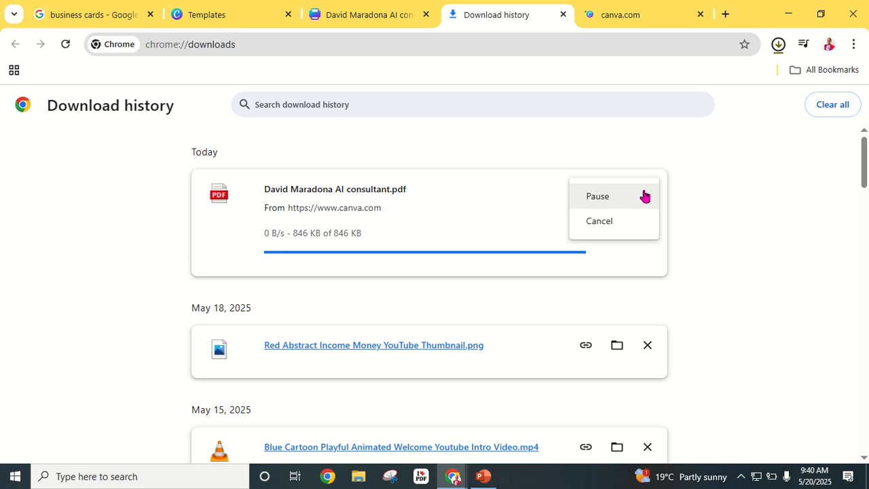
left_click(578, 231)
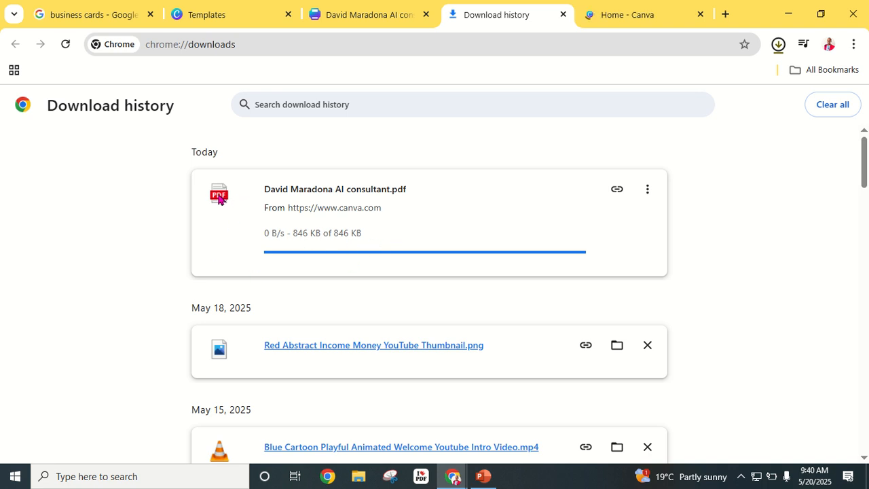
left_click(656, 20)
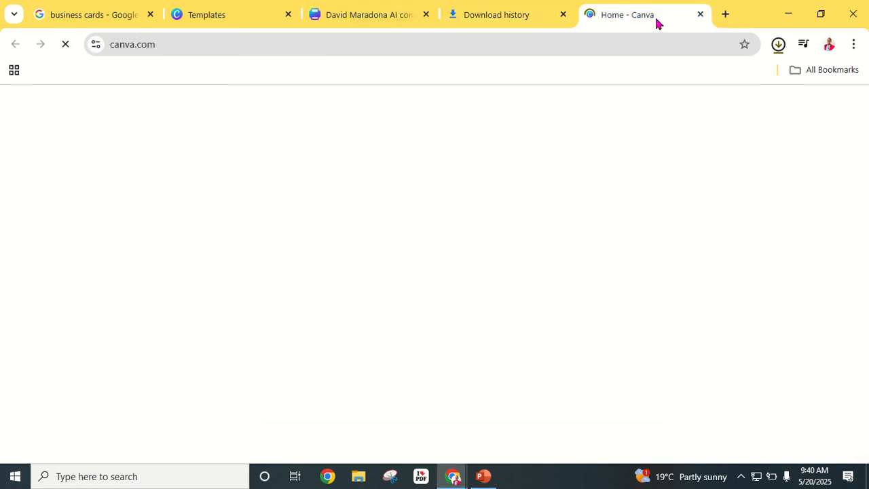
left_click(492, 19)
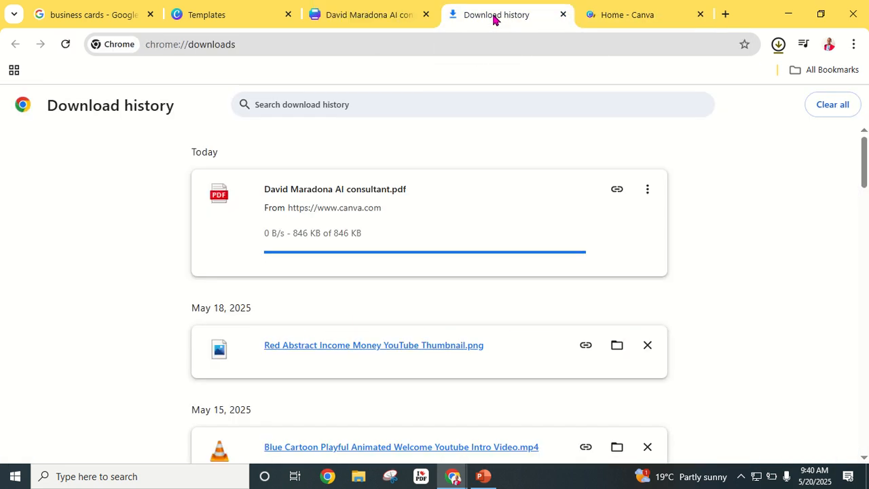
left_click(374, 15)
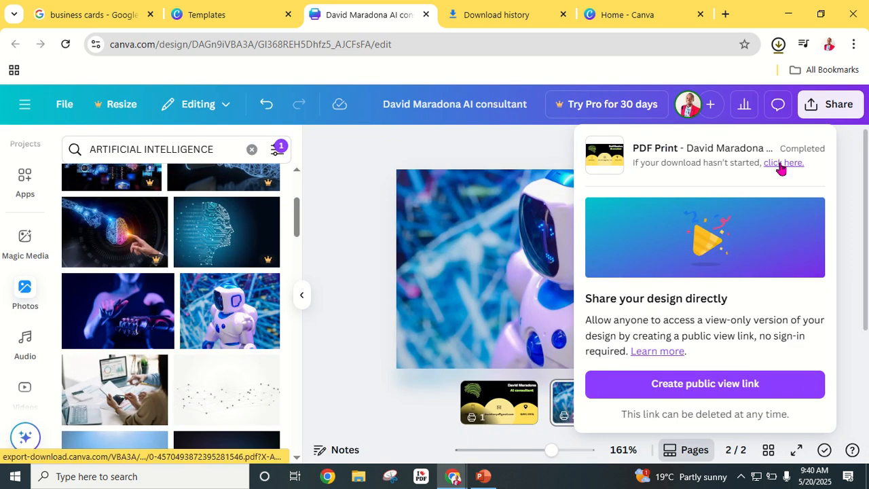
- Re-download the PDF and close the Download history and Canva Home tabs
left_click(781, 163)
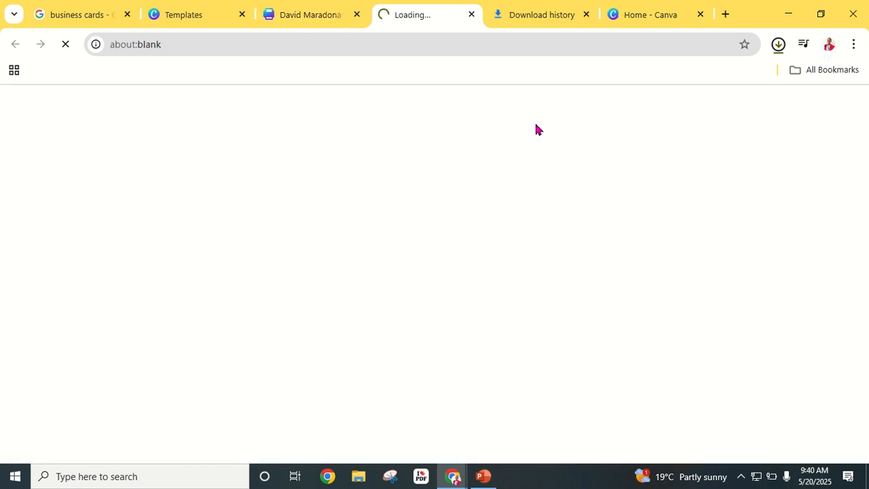
left_click(586, 14)
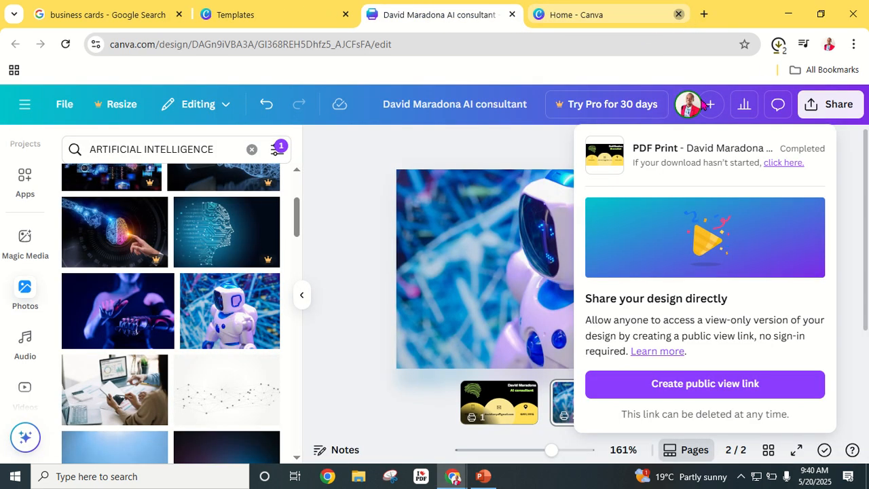
left_click(678, 14)
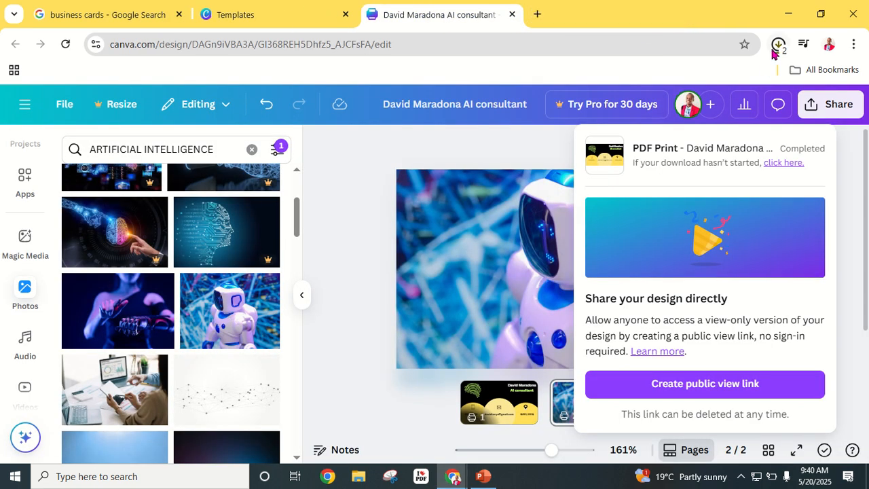
left_click(779, 46)
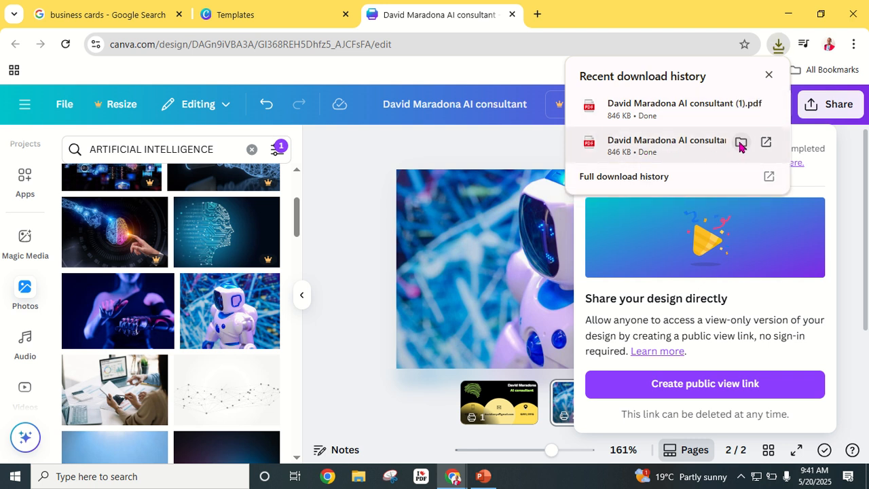
- Show both business card PDF copies in the Downloads folder and open one in Chrome
left_click(740, 144)
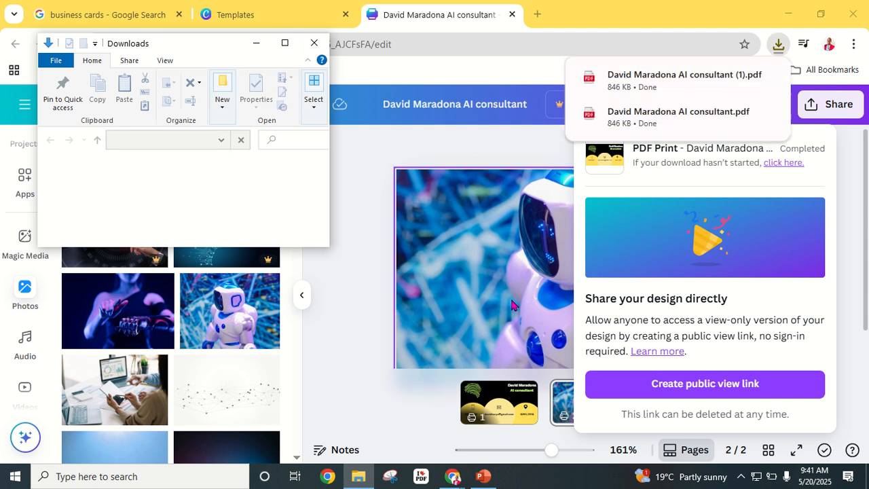
left_click(662, 125)
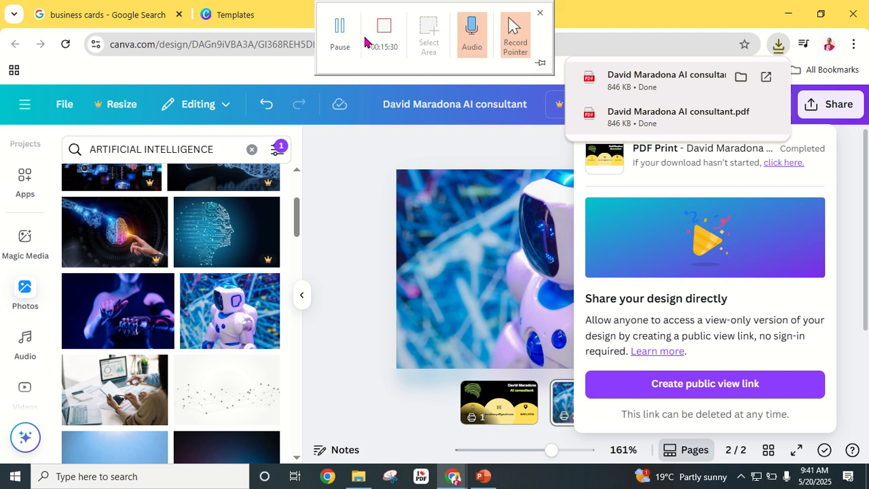
left_click(340, 29)
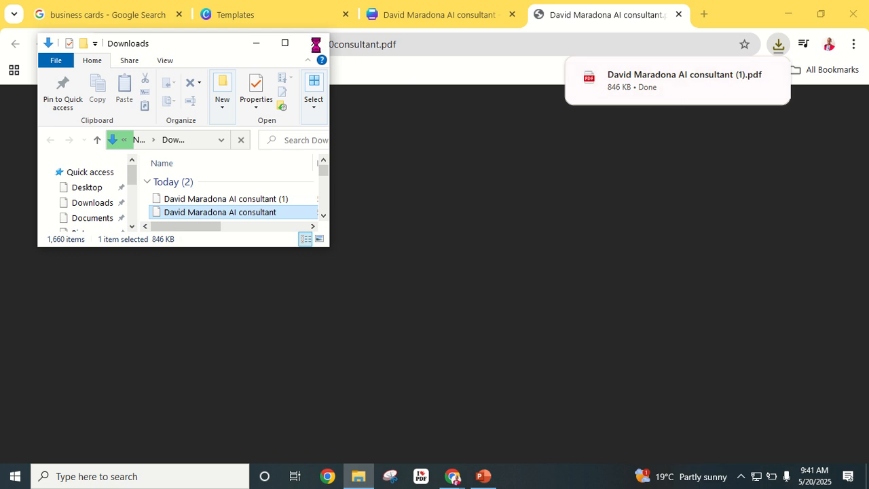
left_click(437, 163)
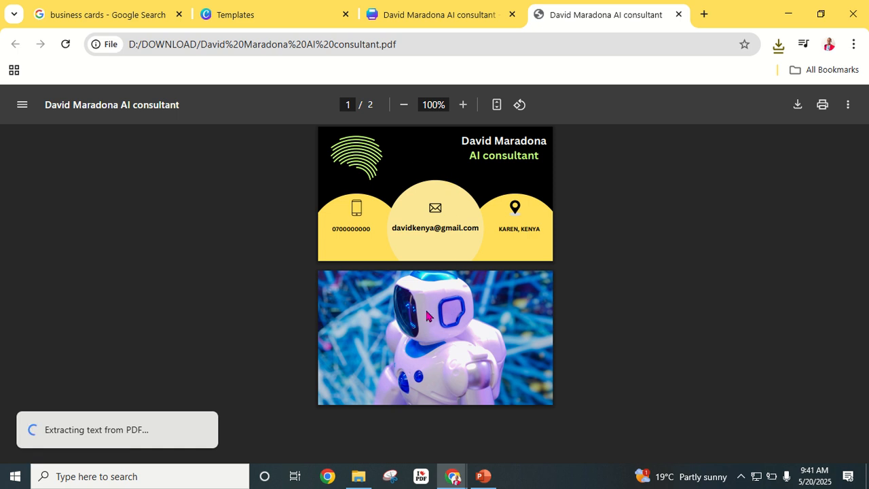
- Zoom the business card PDF in the viewer to 250%
left_click(464, 104)
left_click(464, 105)
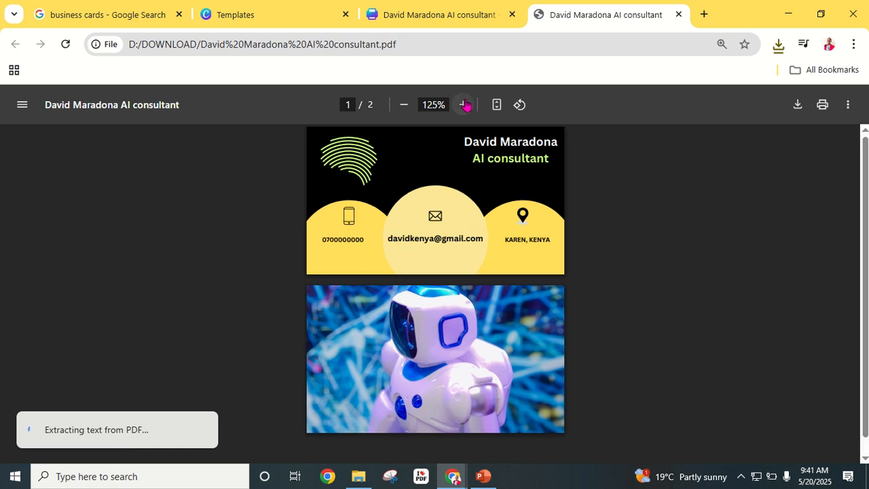
left_click(464, 104)
left_click(464, 105)
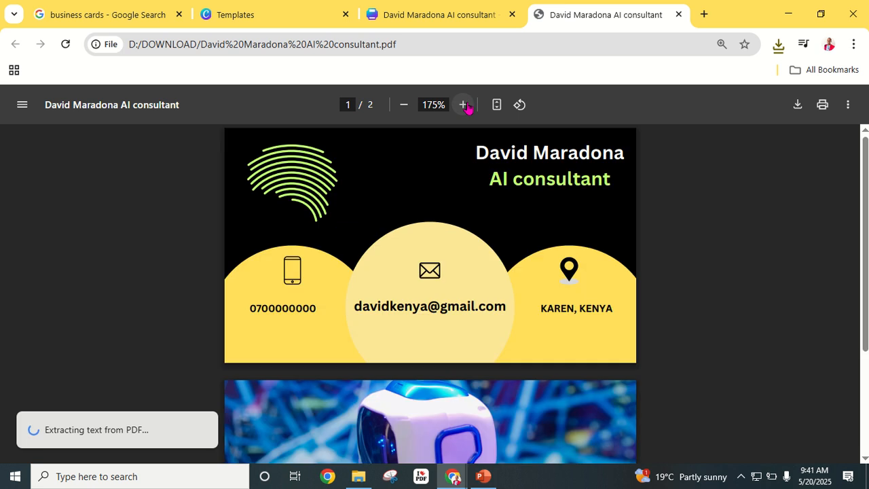
left_click(464, 104)
left_click(464, 105)
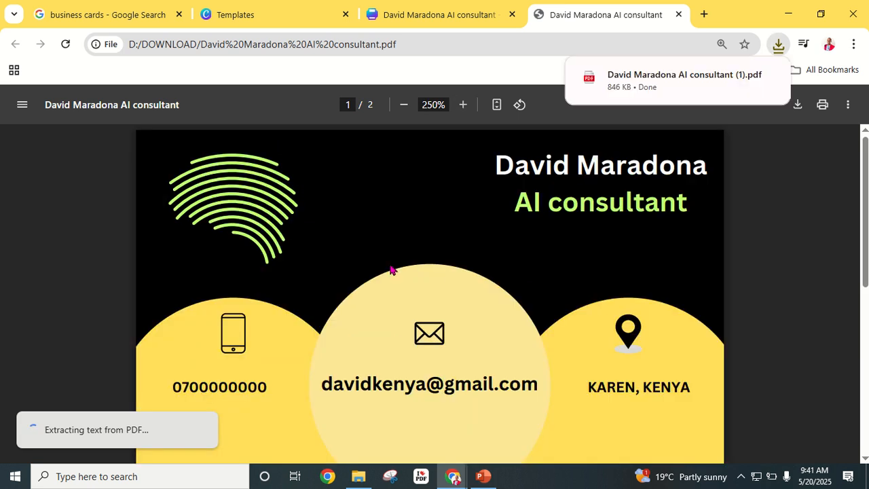
- Check the robot photo back page, return to the black-and-yellow front, then go to the Google Images results
scroll(491, 310, "down", 3)
scroll(484, 313, "up", 3)
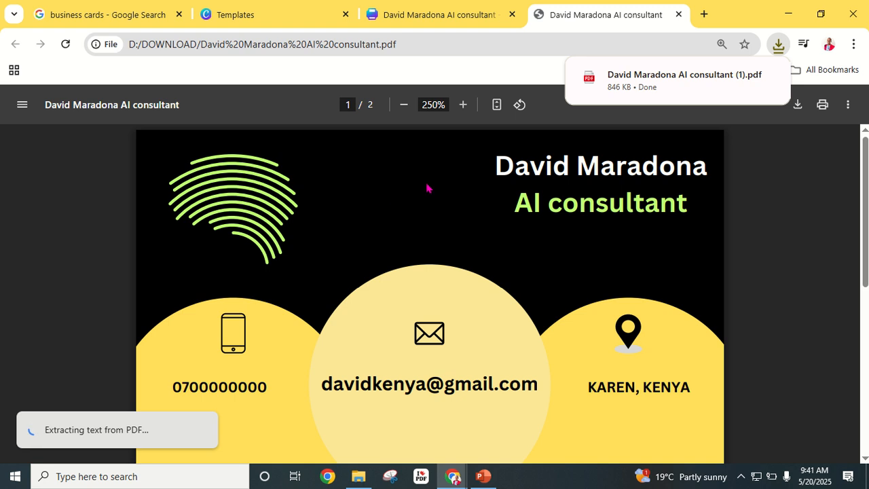
scroll(410, 296, "down", 5)
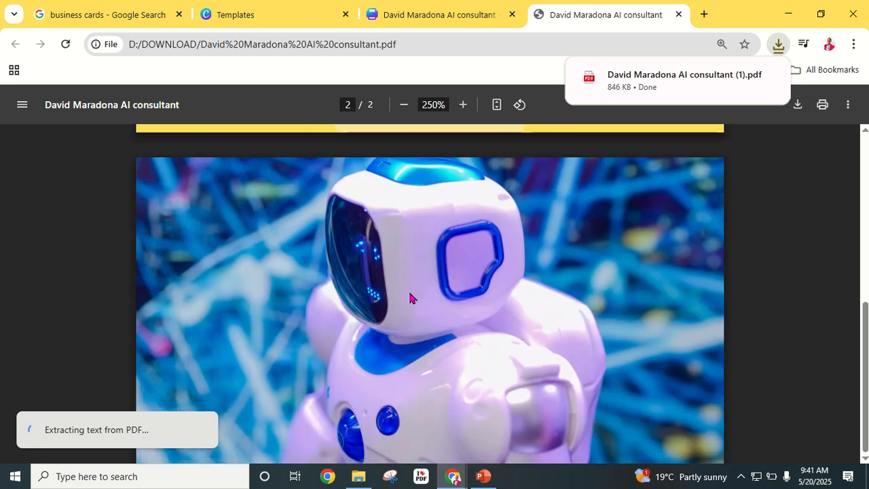
scroll(571, 301, "up", 5)
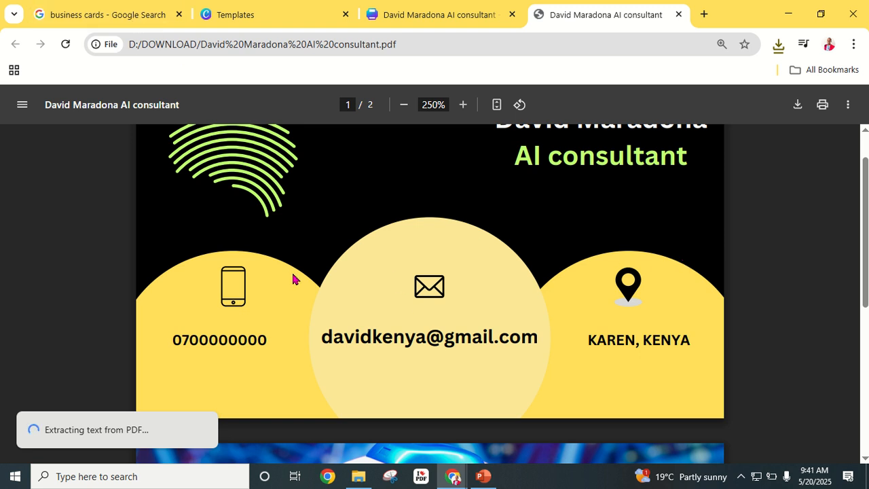
scroll(431, 285, "up", 1)
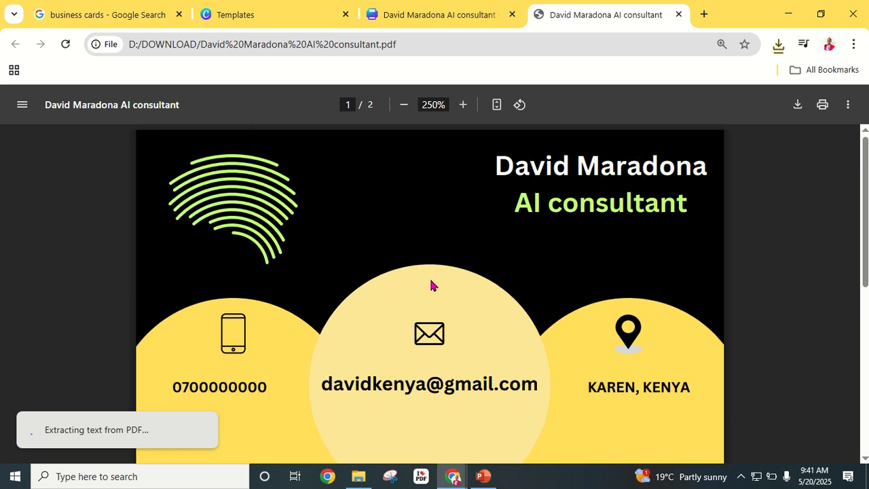
left_click(107, 16)
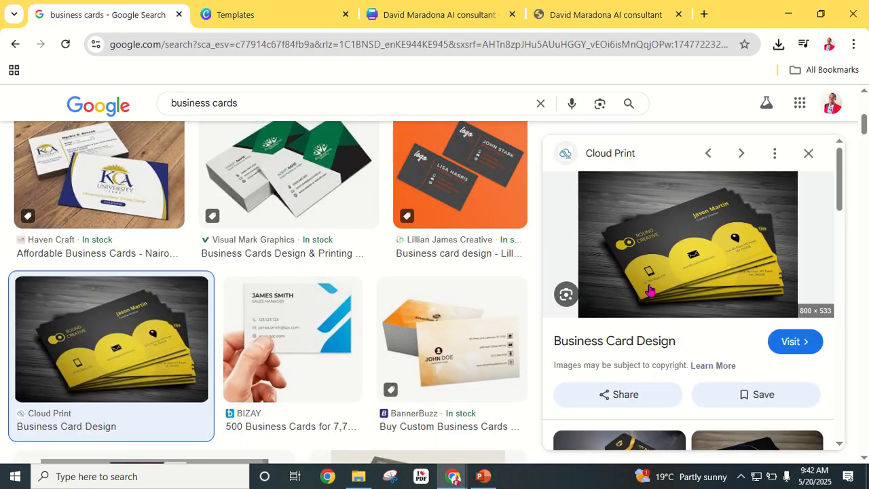
- Browse further down the 'business cards' image results, then return to Canva's 17,900 business card templates
scroll(382, 333, "down", 5)
scroll(437, 328, "down", 3)
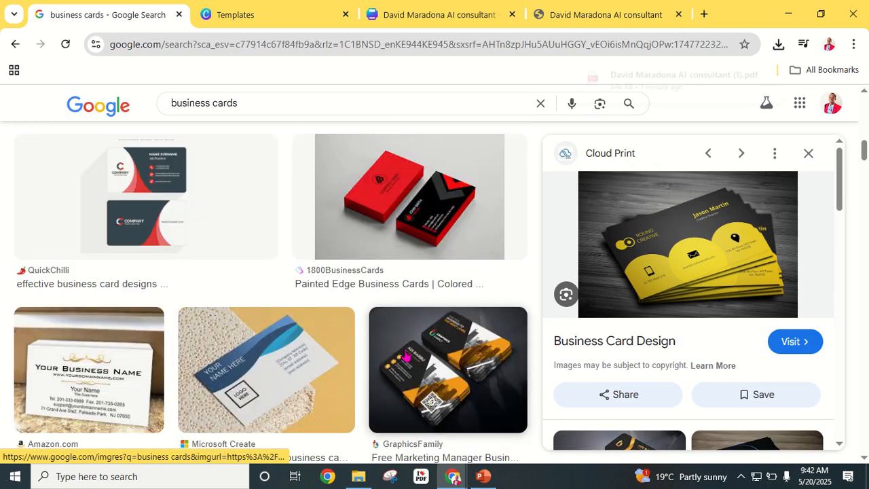
scroll(407, 353, "down", 3)
scroll(410, 337, "down", 2)
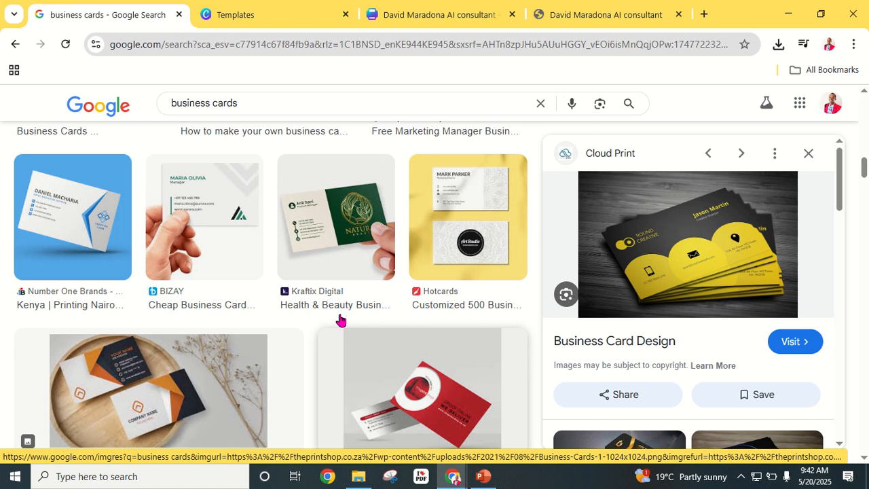
left_click(292, 15)
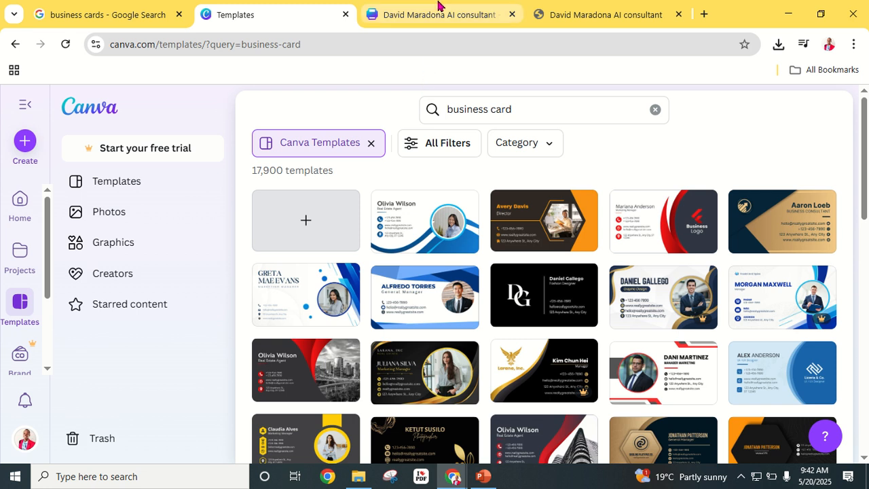
mouse_move(439, 13)
left_click(387, 27)
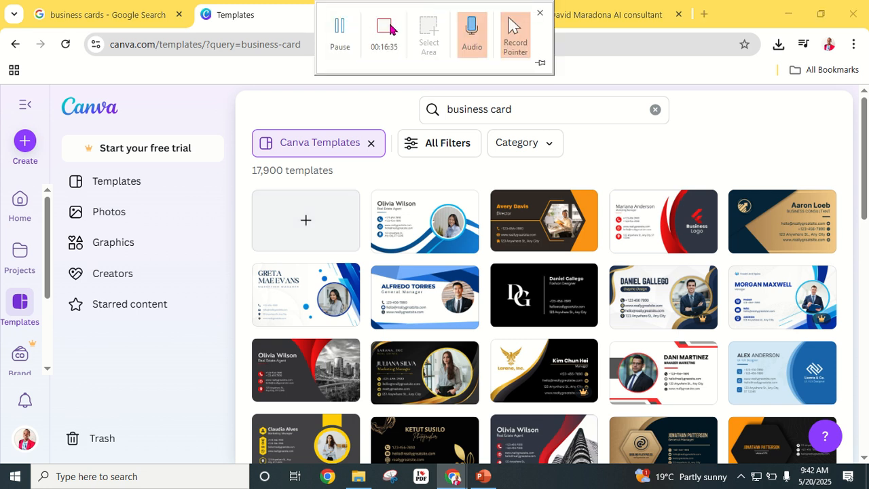